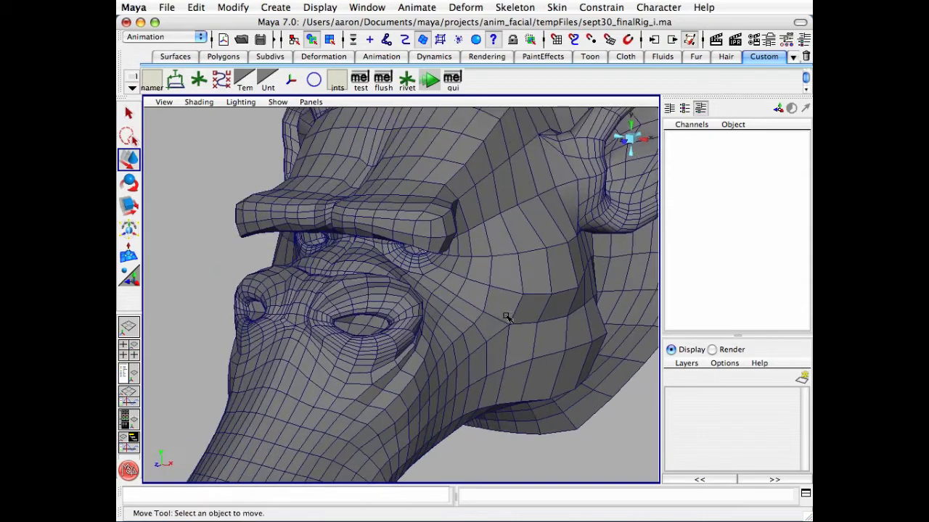
Step: Preview the nose_l_up, nose_l_compress and nose_l_wide blend shapes on the head mesh, and deselect the head
click(545, 315)
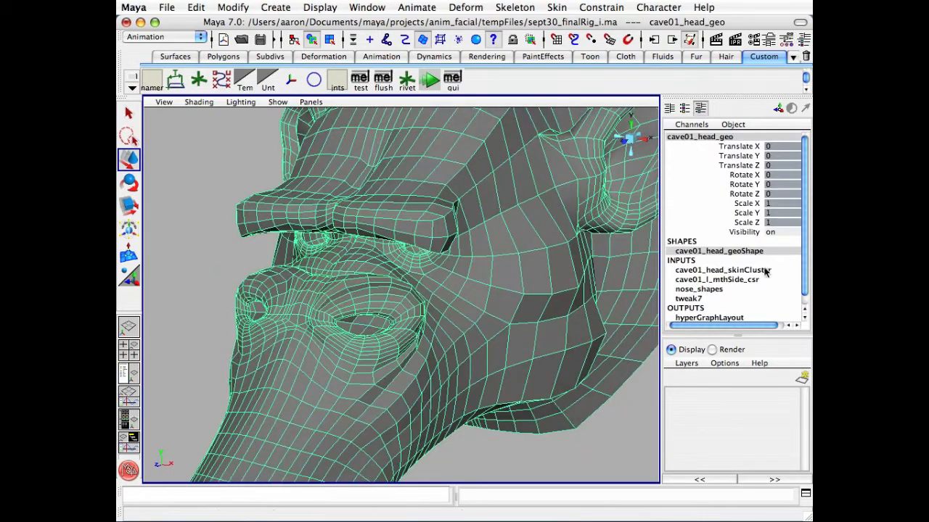
click(698, 289)
scroll(734, 271, down, 3)
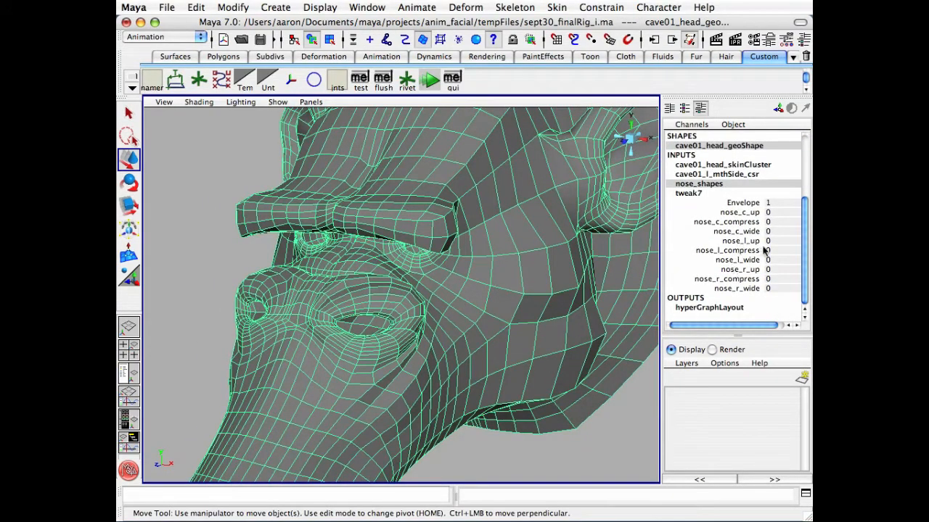
click(747, 241)
middle_drag(378, 320, 296, 305)
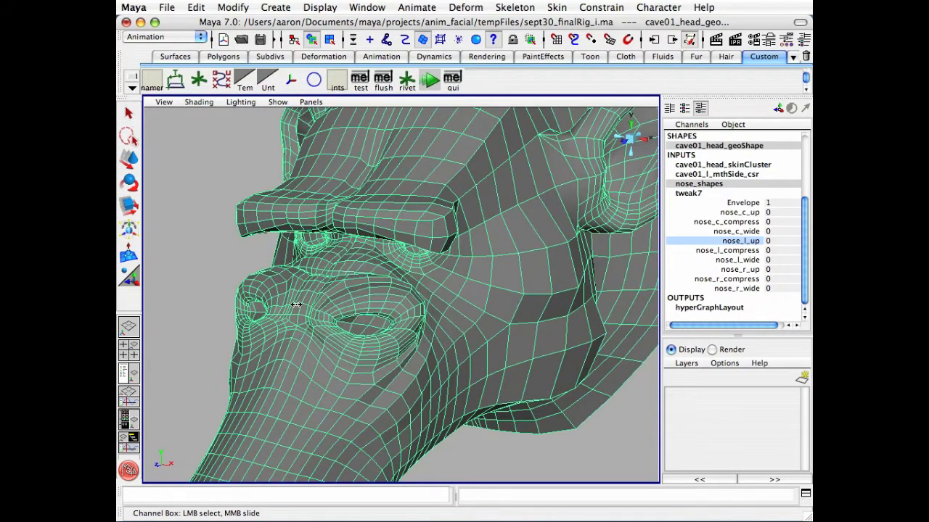
click(732, 251)
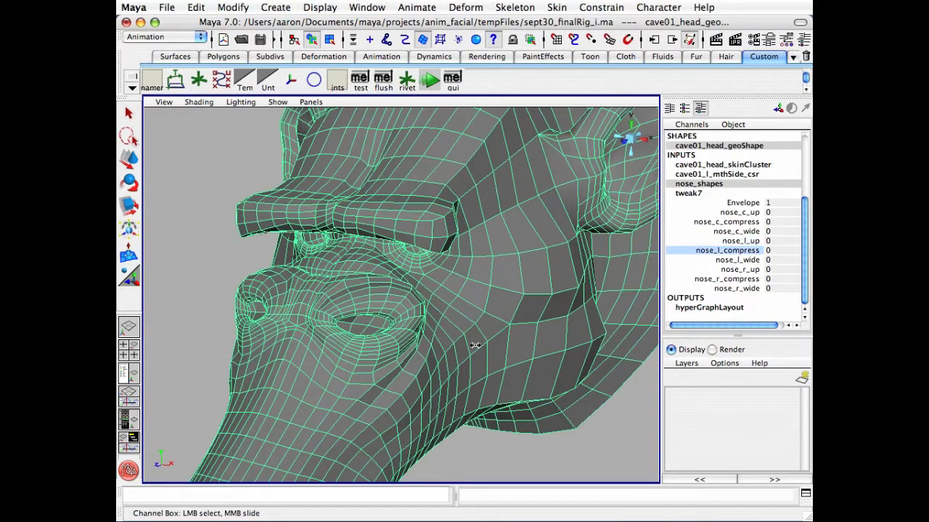
middle_drag(475, 345, 372, 323)
click(735, 260)
middle_drag(437, 344, 341, 332)
click(522, 445)
key(w)
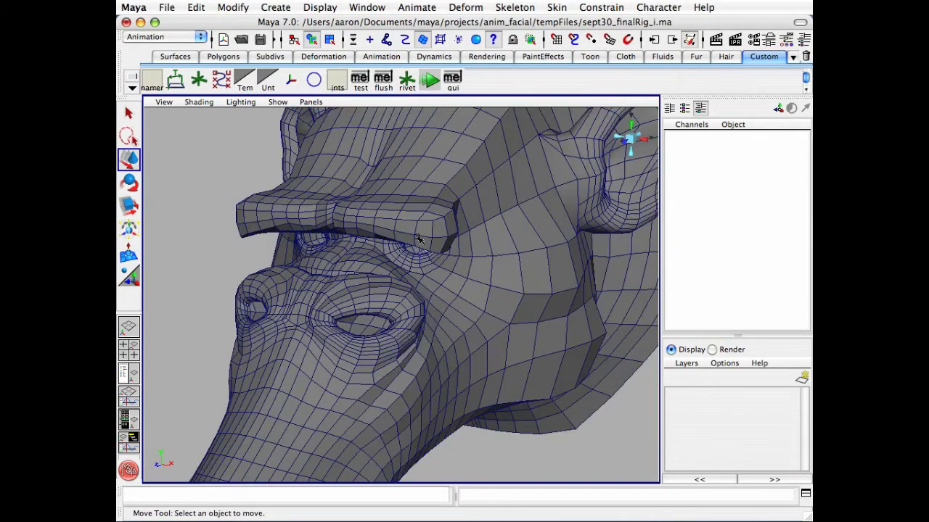
alt+drag(397, 265, 413, 248)
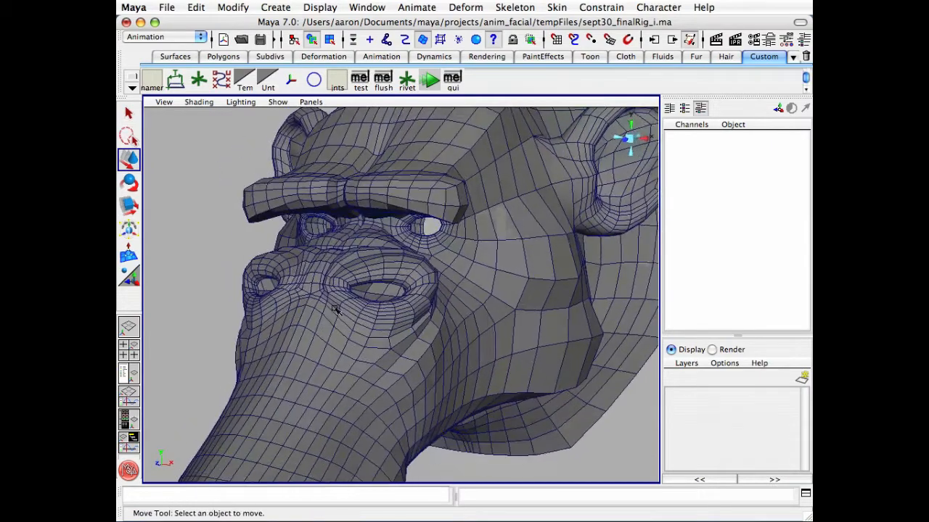
alt+drag(410, 310, 406, 332)
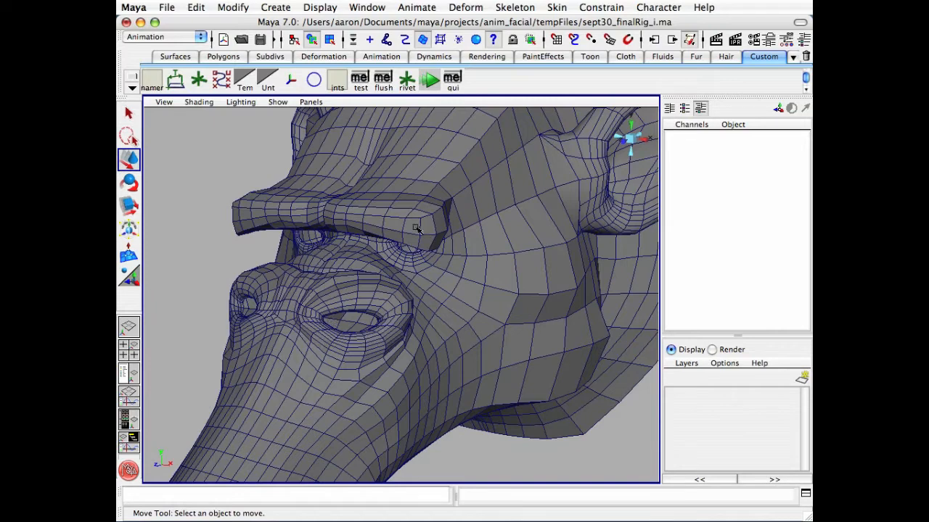
Step: Open the creation options for a NURBS plane and reset them to their defaults
click(278, 9)
mouse_move(312, 31)
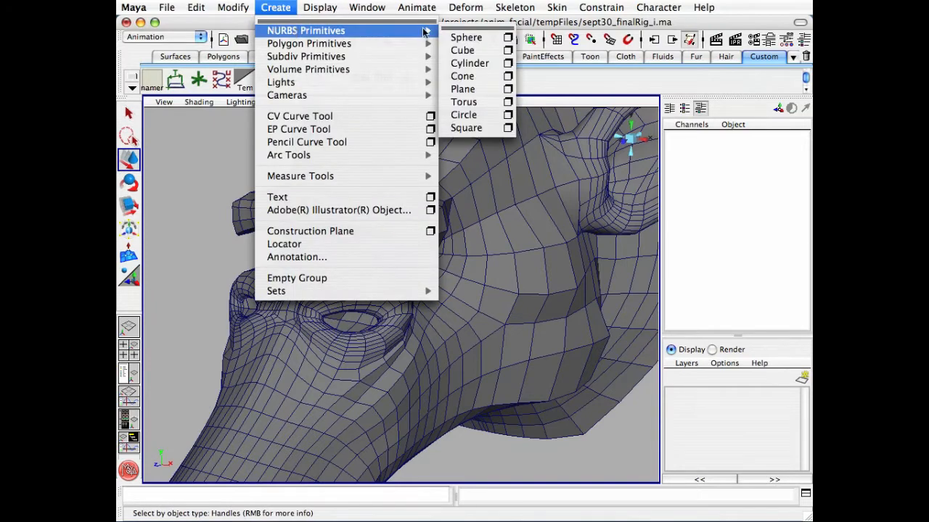
click(507, 90)
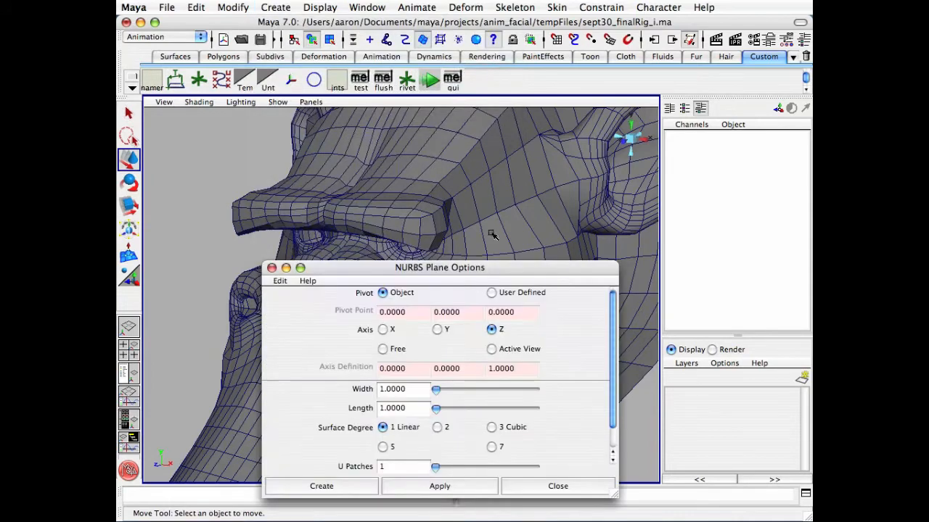
click(280, 282)
click(301, 304)
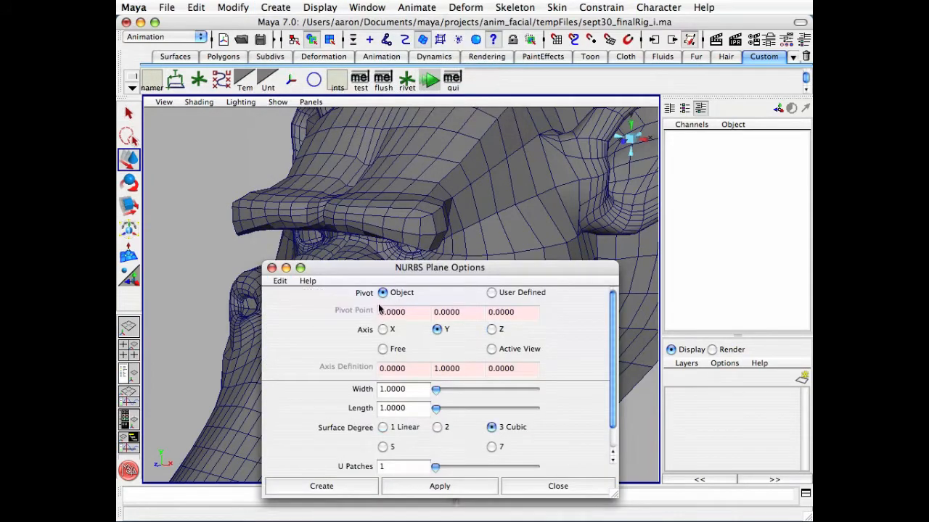
Step: Create a NURBS plane with its axis set to Z and its surface degree set to 1 Linear
drag(420, 268, 443, 176)
drag(624, 410, 649, 445)
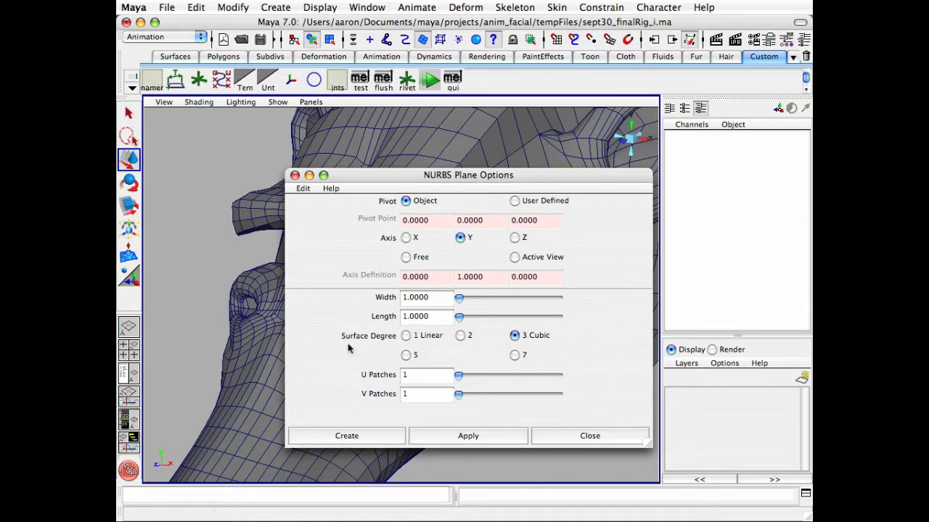
click(516, 239)
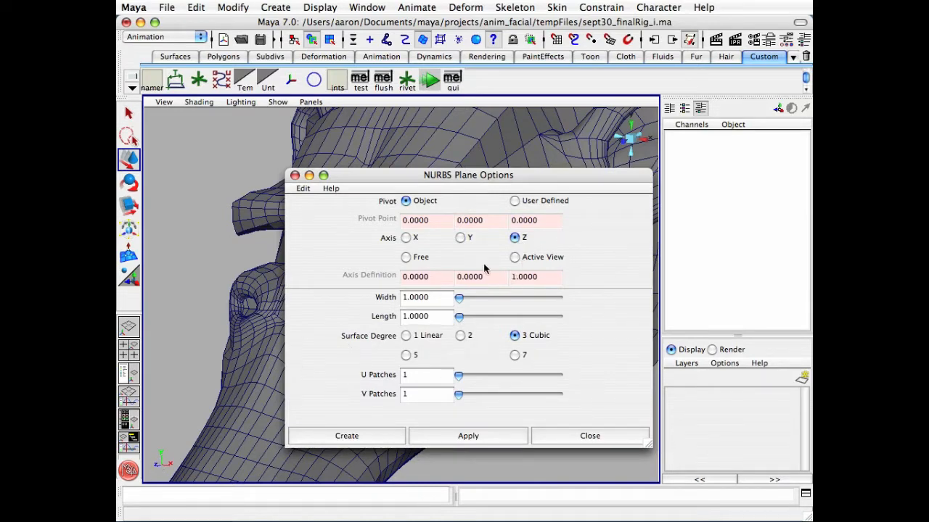
click(406, 337)
click(337, 439)
Step: Rename the new plane as cave01_l_noseUV_geo
click(702, 138)
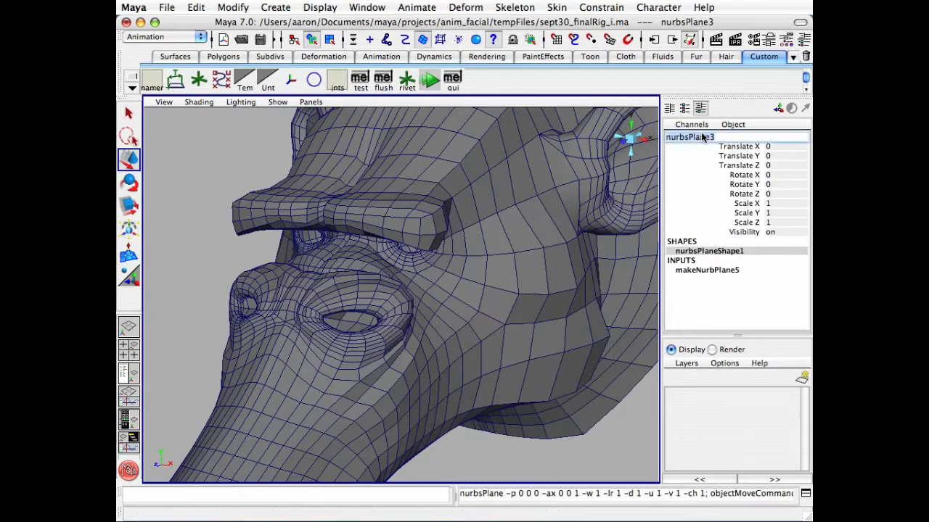
text(cave01_nose)
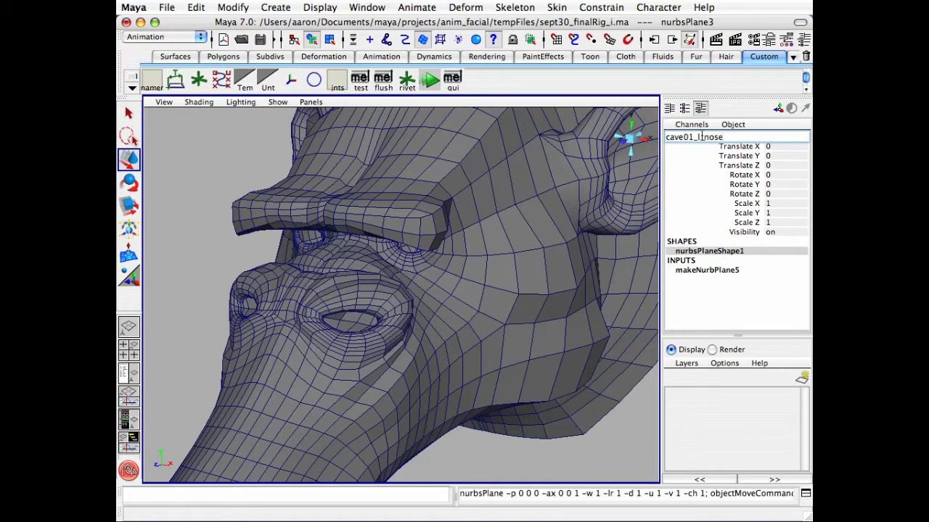
text(1_l_noseUV_geo)
key(Return)
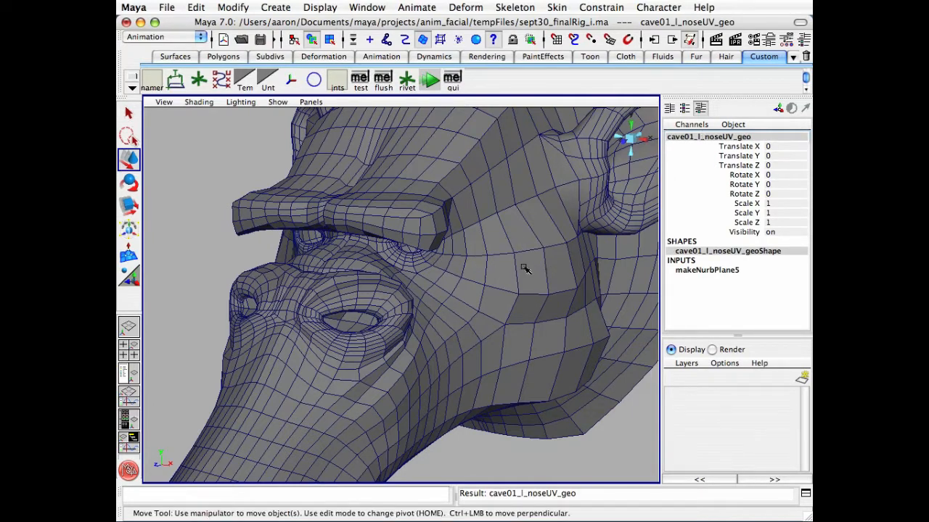
Step: Move the plane in the side view up to the character's nose, to about Y 23.7 and Z 14.07
click(648, 143)
alt+right_drag(524, 268, 196, 301)
alt+middle_drag(373, 270, 473, 384)
alt+right_drag(473, 384, 323, 306)
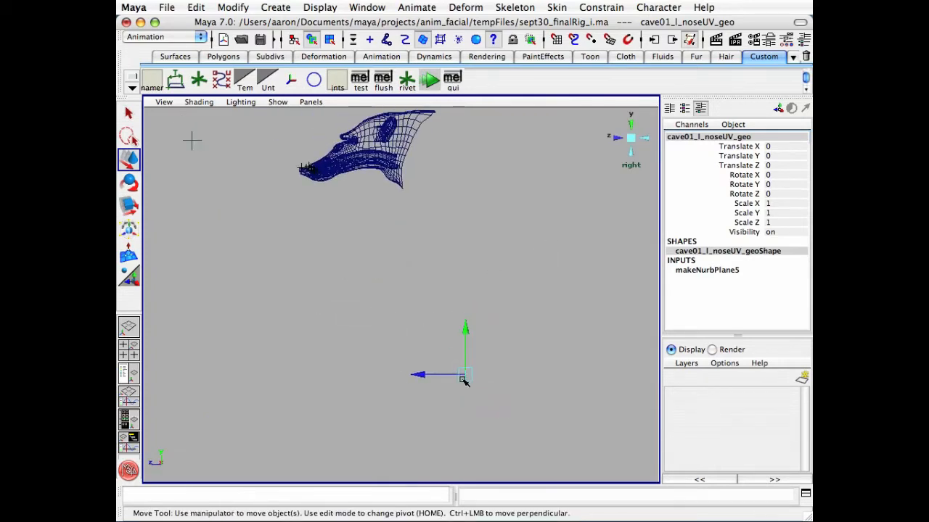
drag(465, 375, 328, 147)
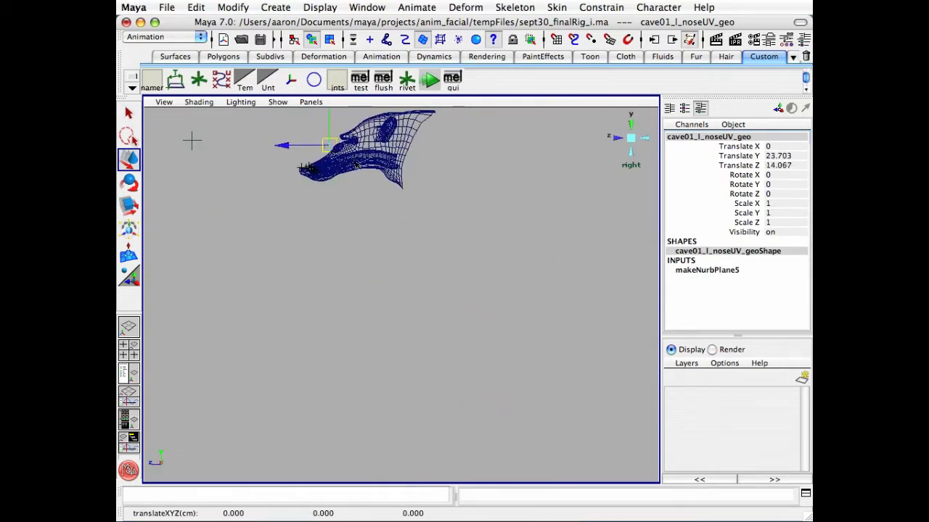
key(f)
Step: Move the plane in the front view over the character's left nostril, to about X 0.80 and Y 23.48
click(631, 141)
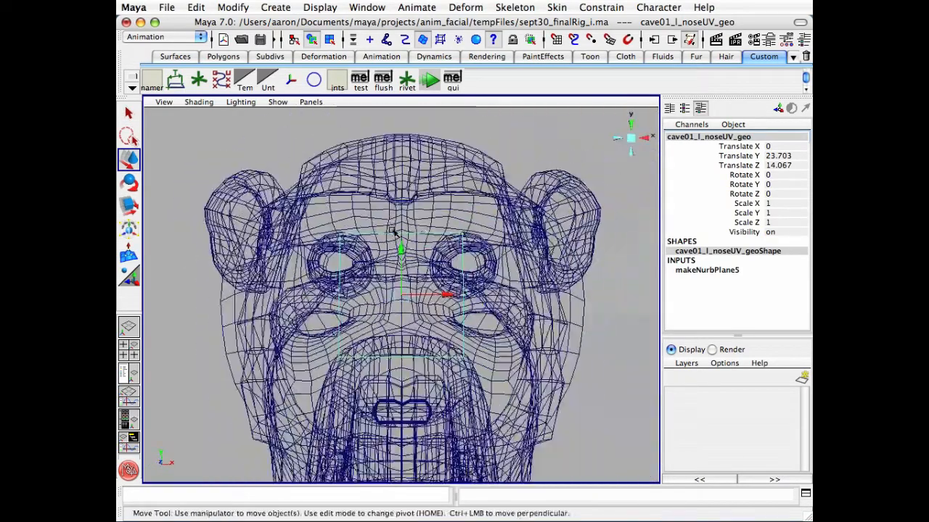
alt+drag(608, 142, 608, 181)
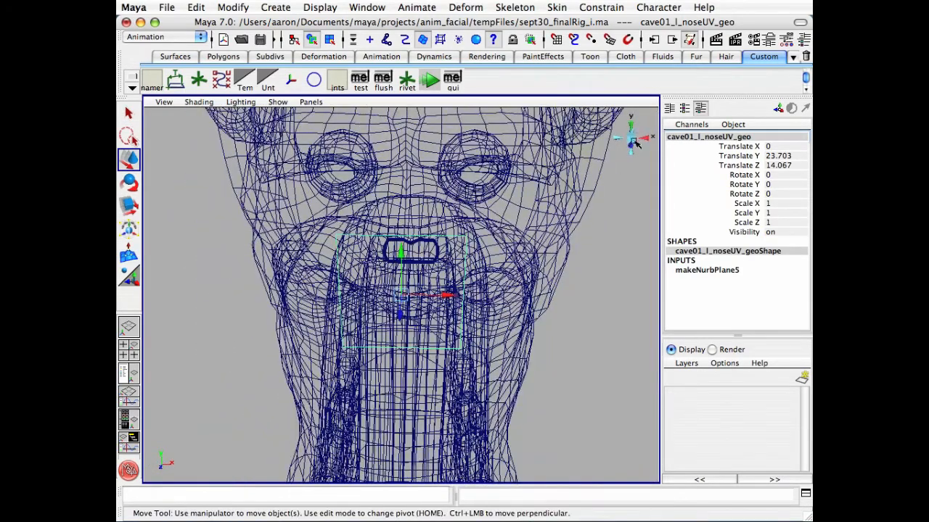
click(631, 142)
alt+right_drag(441, 248, 588, 288)
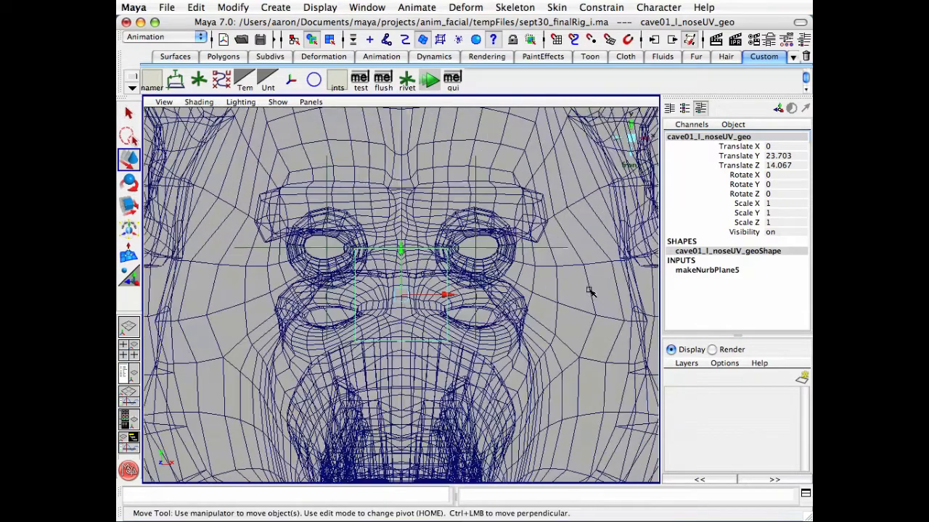
drag(403, 295, 478, 315)
alt+drag(580, 182, 430, 209)
key(5)
mouse_move(485, 229)
alt+mouse_down()
mouse_move(404, 190)
mouse_move(591, 206)
alt+mouse_up()
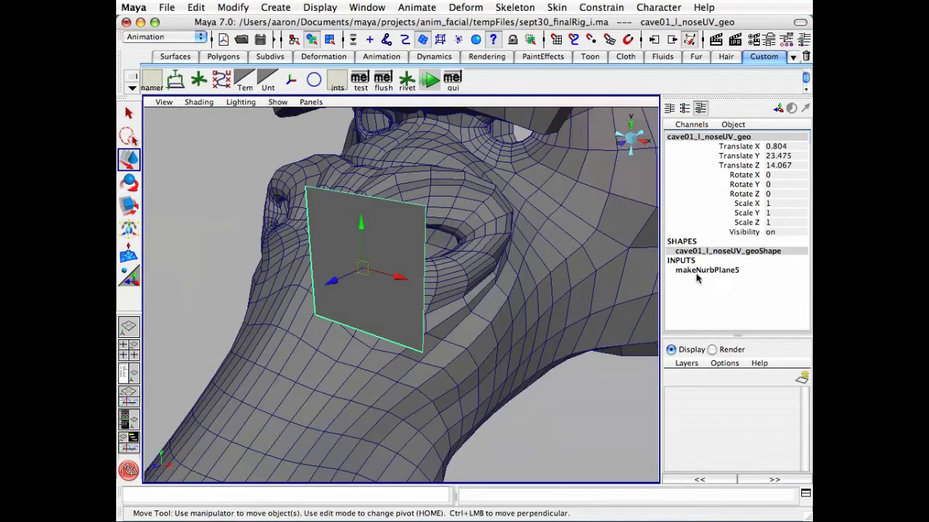
Step: Set the plane's construction width to 1.5
click(700, 270)
drag(805, 261, 803, 281)
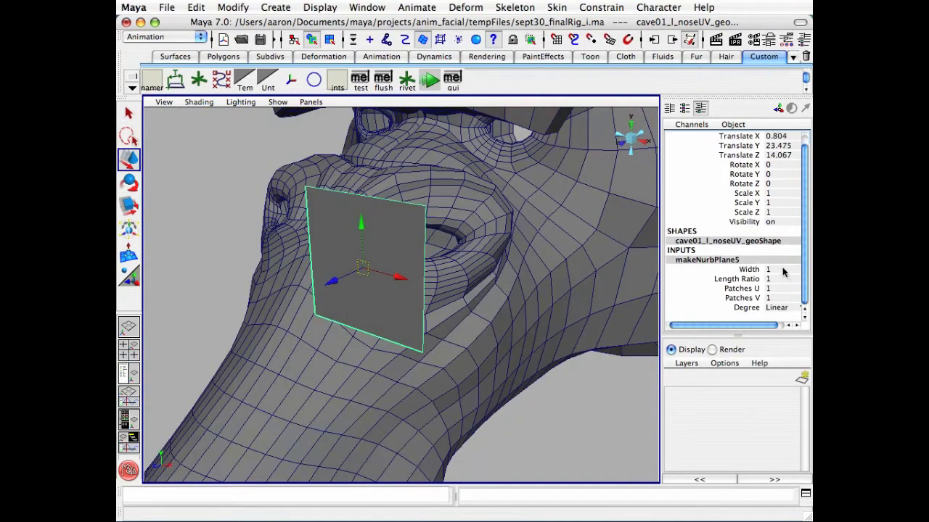
click(782, 271)
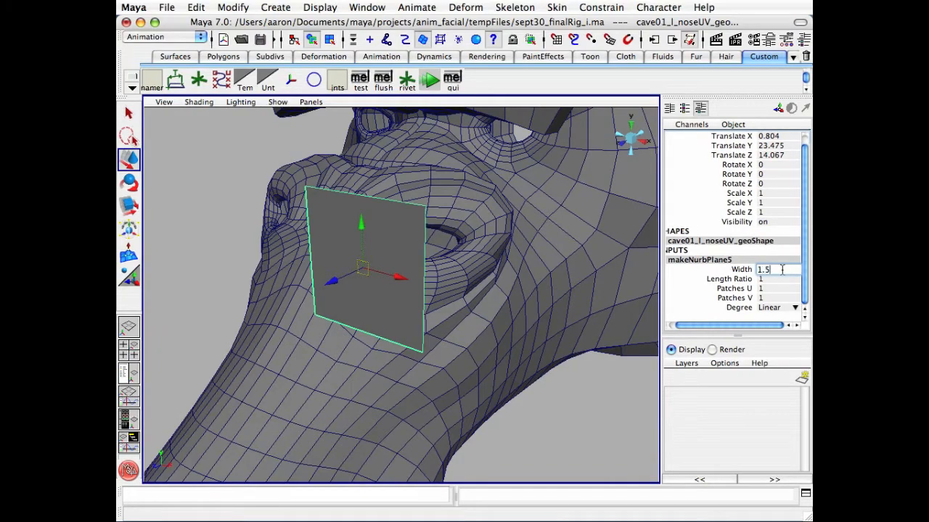
text(1.5)
key(Return)
Step: Rotate the plane to follow the slope of the nose, to about X -33.1, Y 35.1 and Z 2.2 degrees
alt+drag(321, 297, 250, 269)
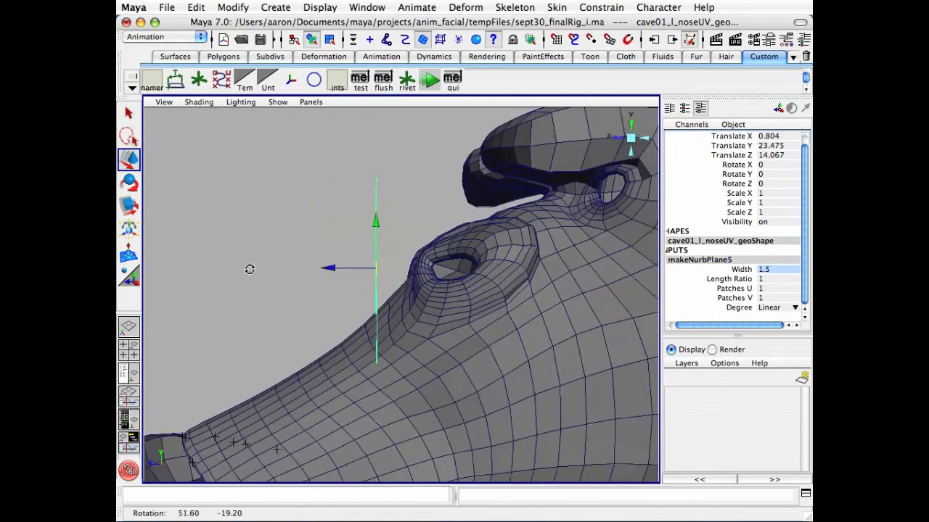
key(e)
alt+drag(369, 269, 426, 236)
alt+drag(425, 236, 434, 238)
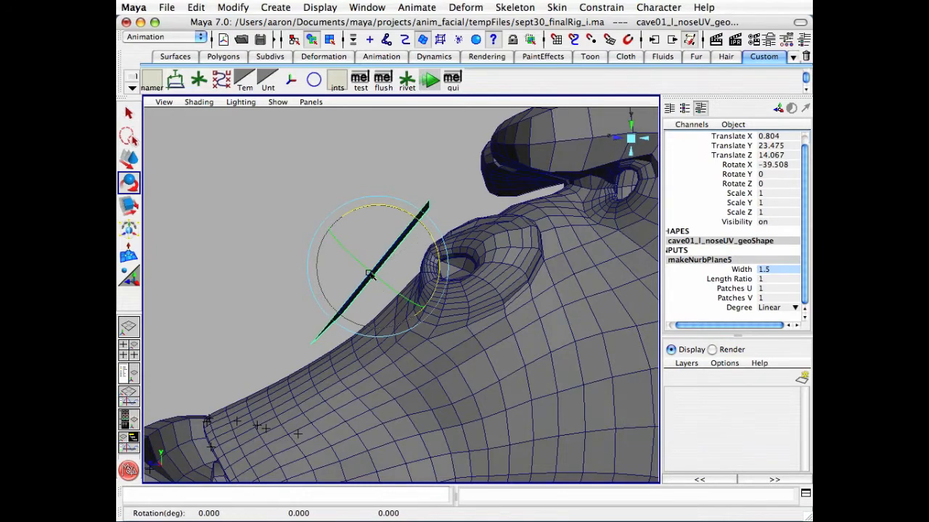
drag(370, 275, 336, 300)
drag(386, 329, 515, 267)
Step: Move the plane in wireframe display to center it over the left nostril, at about X 1.05, Y 23.66 and Z 13.75
key(4)
key(w)
alt+drag(516, 267, 479, 265)
alt+middle_drag(479, 265, 381, 243)
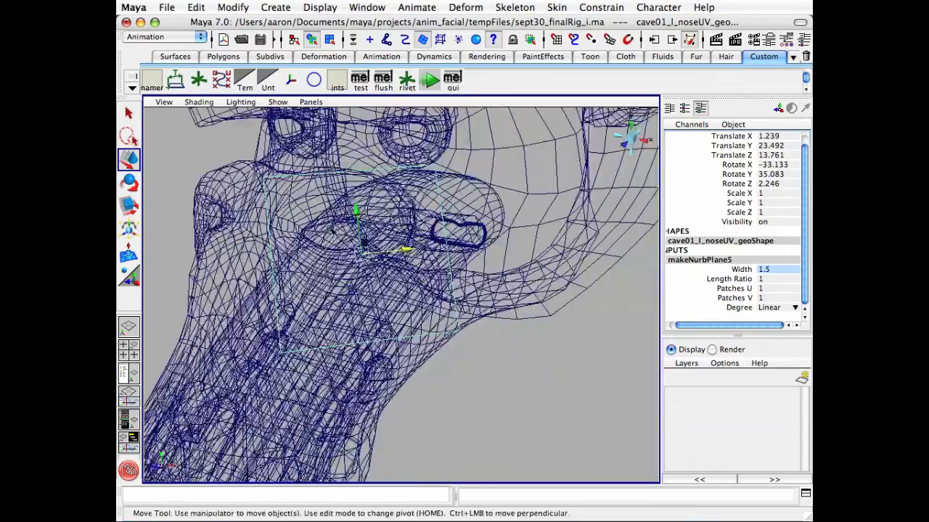
alt+drag(338, 236, 419, 222)
drag(350, 220, 388, 227)
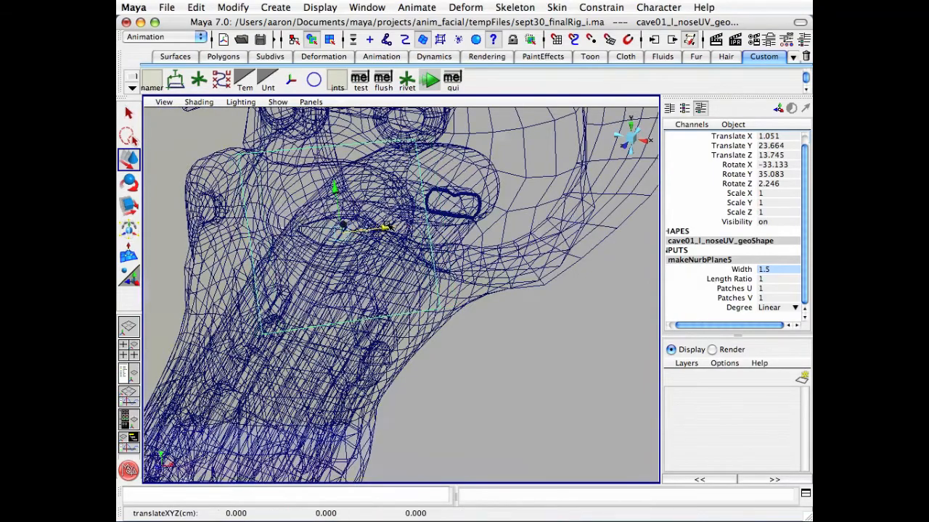
Step: Fine-tune the plane's rotation to about X -37.2, Y 30.7 and Z -5.2 degrees, deselect it and return to shaded display
key(e)
drag(373, 284, 327, 254)
key(q)
click(530, 286)
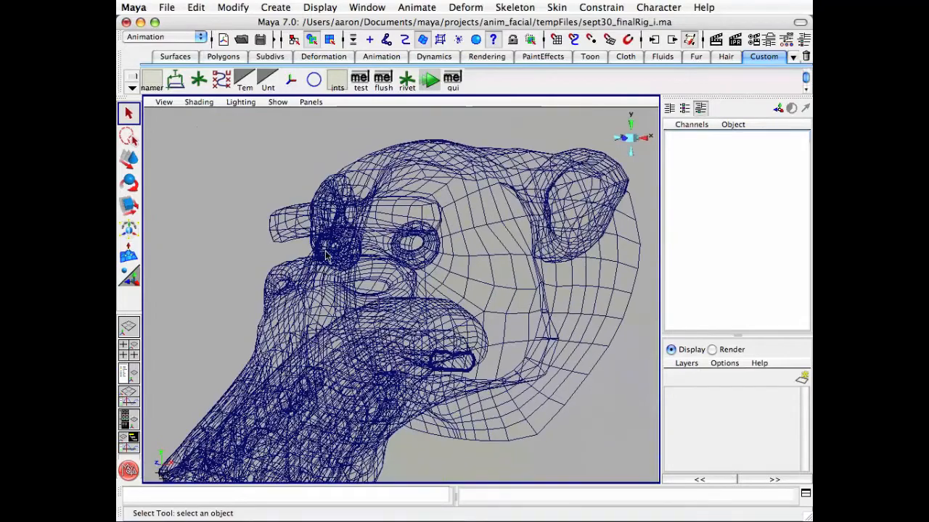
key(5)
alt+drag(401, 311, 289, 297)
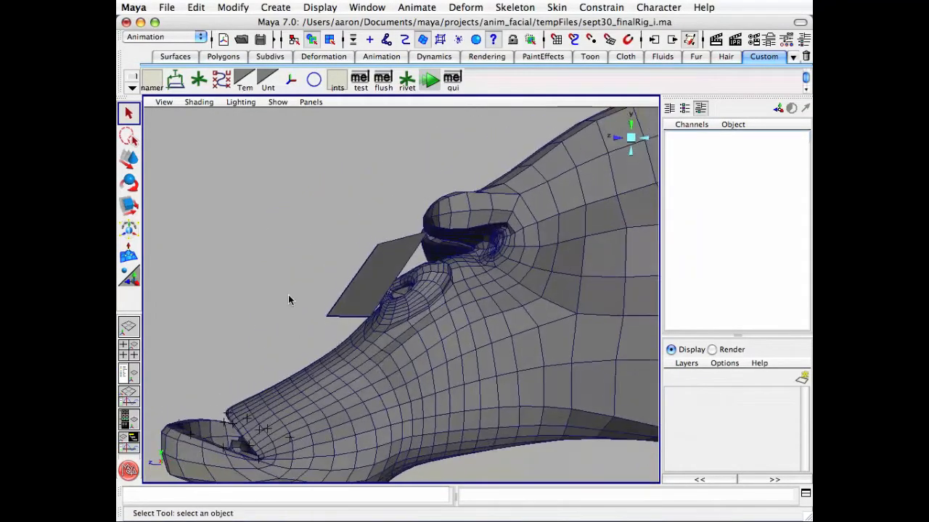
Step: Show the surface origins of the nose plane and switch the view to wireframe
click(362, 290)
alt+right_drag(362, 290, 356, 272)
alt+drag(356, 271, 288, 250)
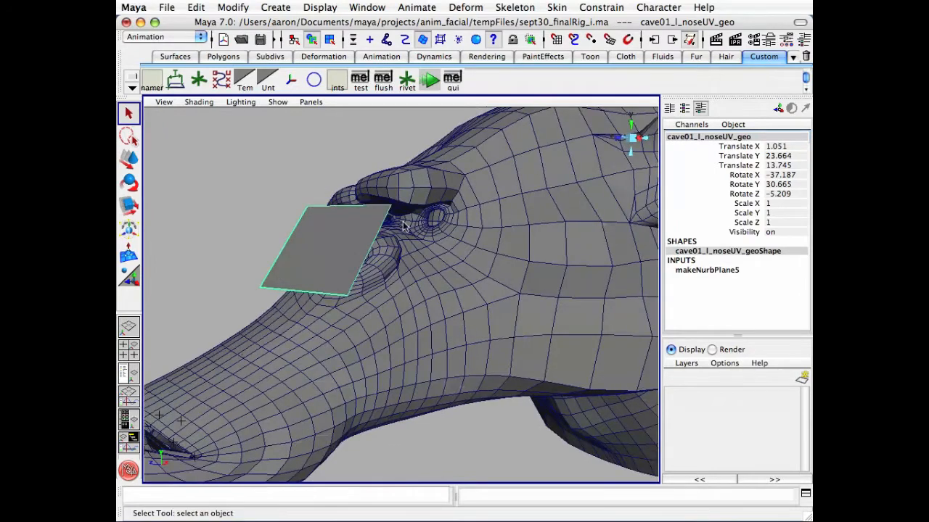
alt+middle_drag(353, 205, 373, 224)
alt+drag(373, 224, 365, 206)
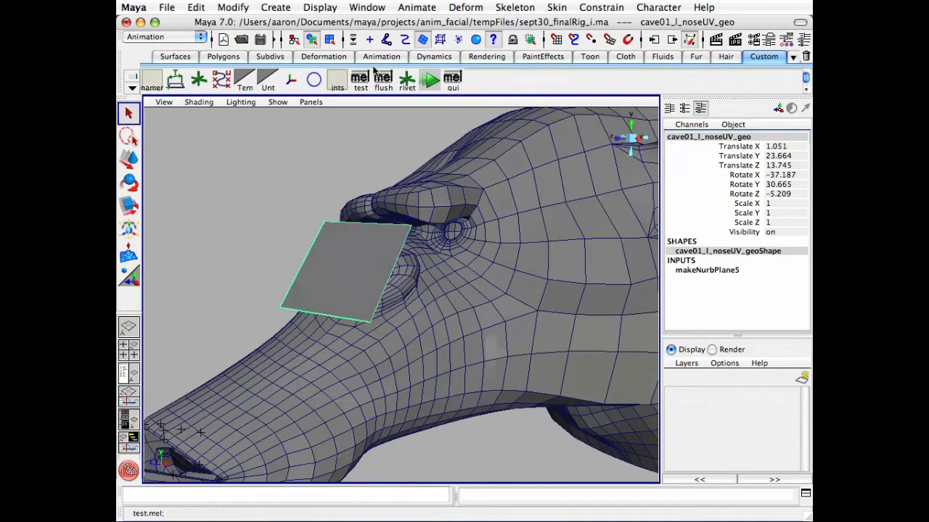
click(327, 9)
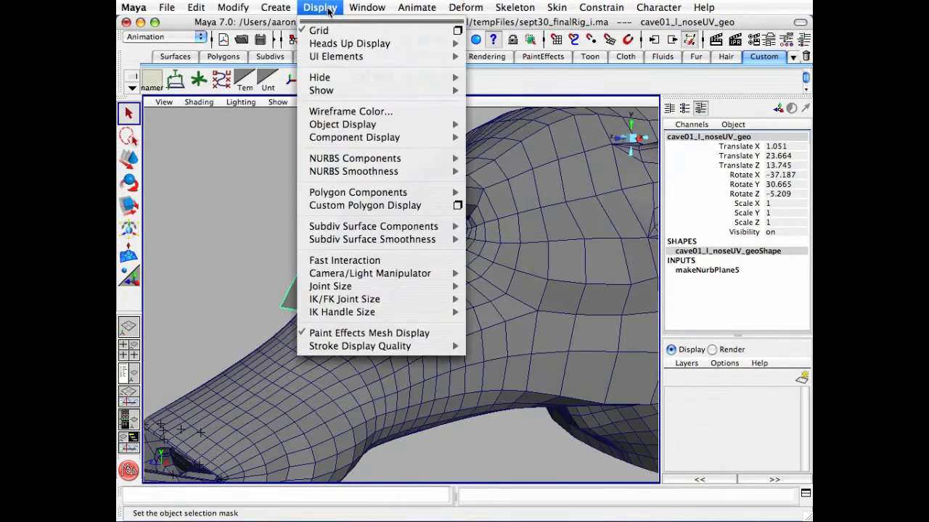
mouse_move(432, 228)
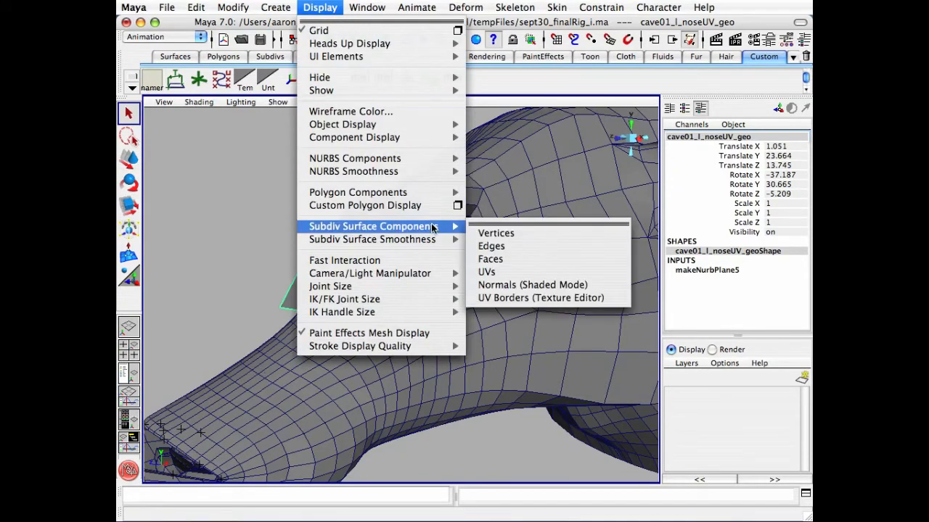
mouse_move(435, 160)
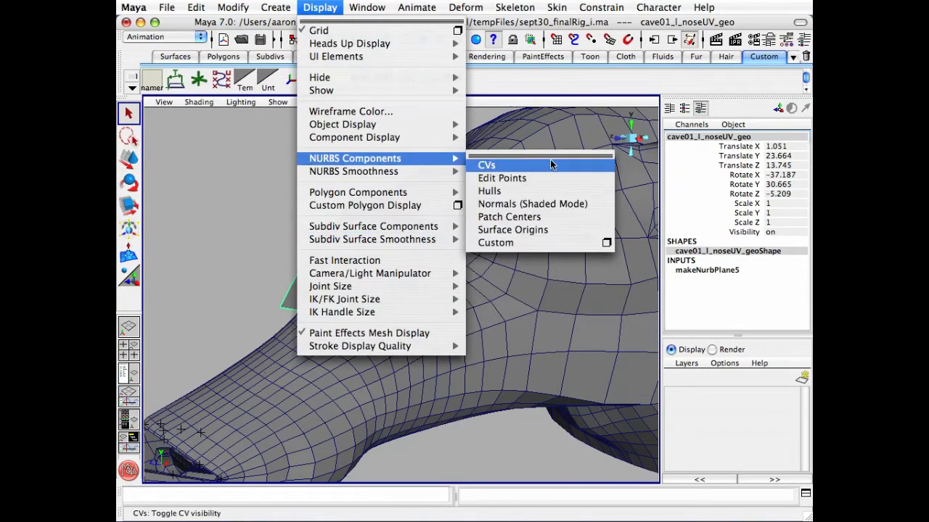
click(587, 230)
mouse_move(375, 314)
alt+mouse_down()
mouse_move(309, 313)
mouse_move(286, 266)
mouse_move(271, 264)
alt+mouse_up()
key(4)
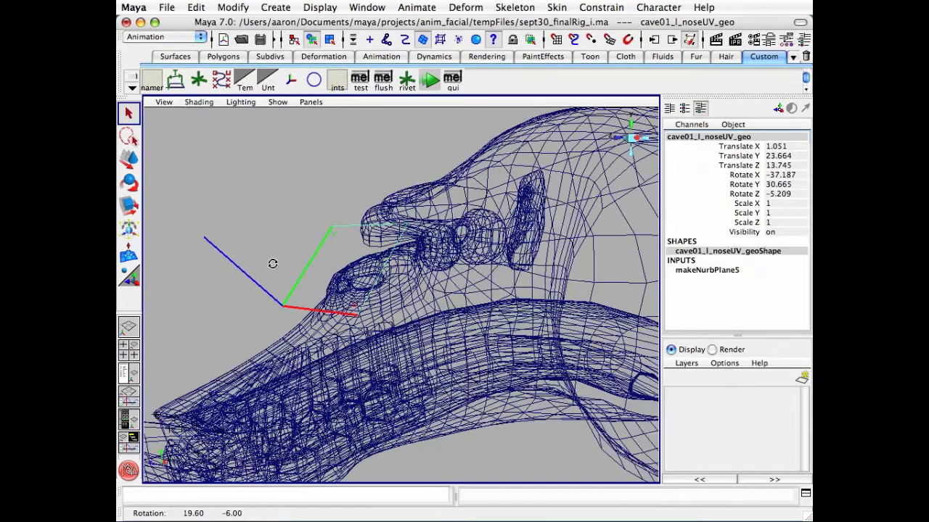
Step: Hide the polygon meshes to view the nose plane on its own, and show them again
click(278, 103)
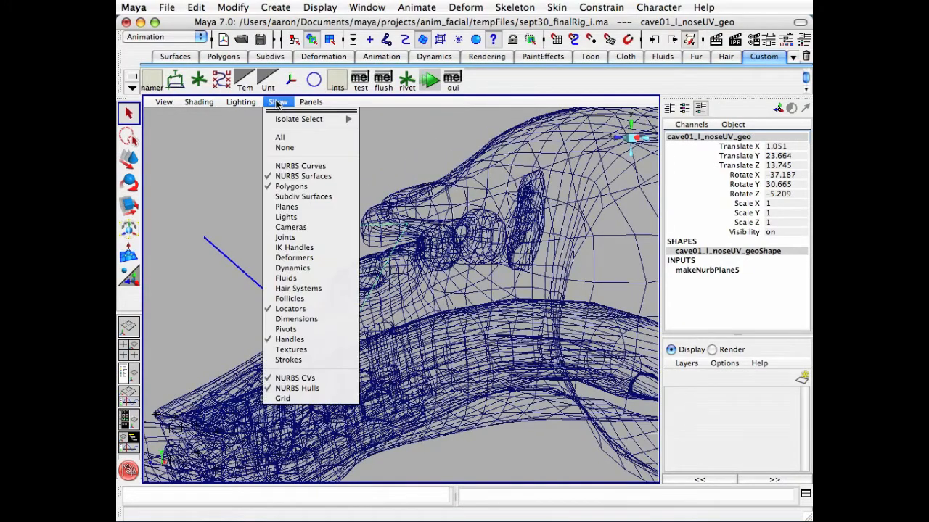
click(290, 187)
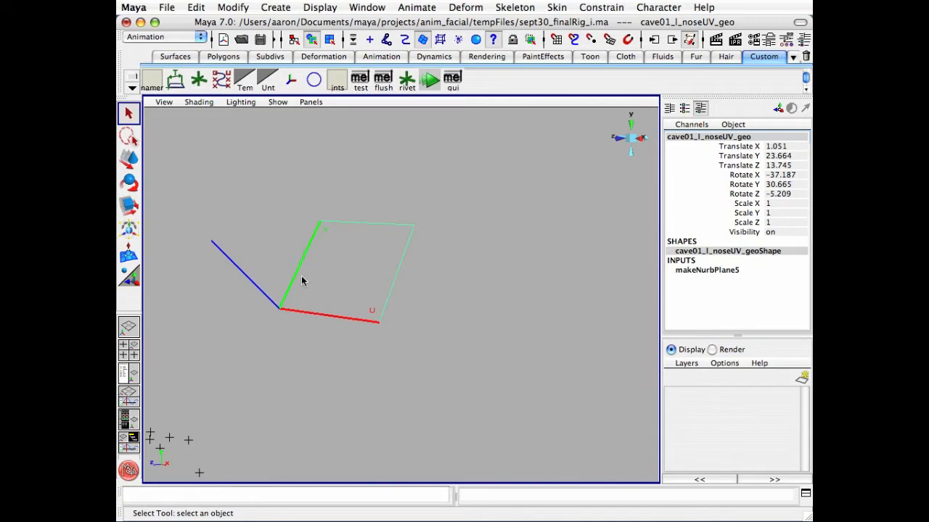
click(276, 102)
click(290, 187)
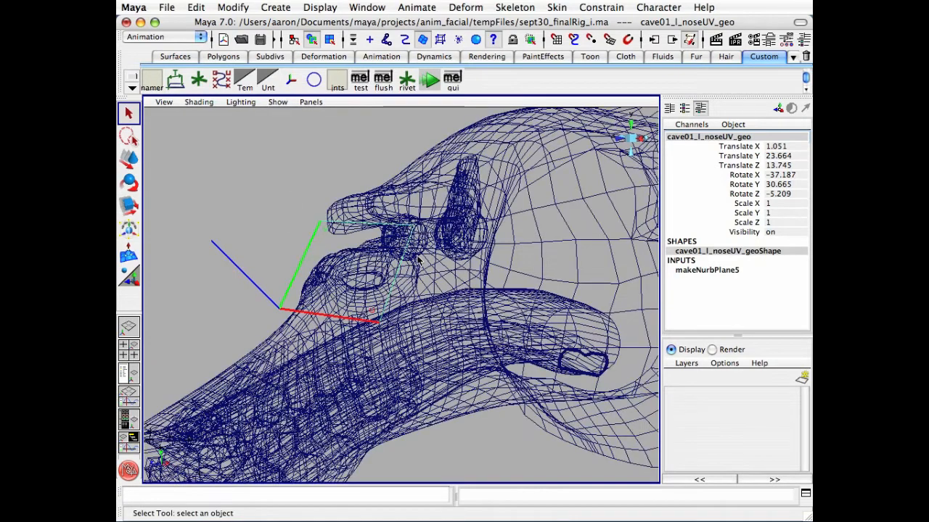
Step: Switch to shaded display, deselect the plane and examine how it sits on the nose
key(5)
click(287, 212)
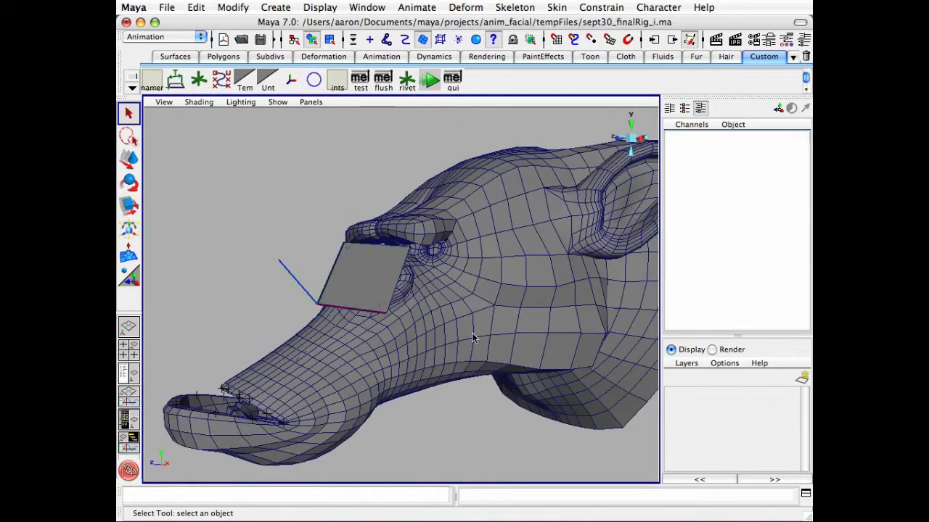
mouse_move(473, 333)
alt+mouse_down()
mouse_move(448, 322)
mouse_move(437, 290)
alt+mouse_up()
alt+drag(442, 329, 457, 346)
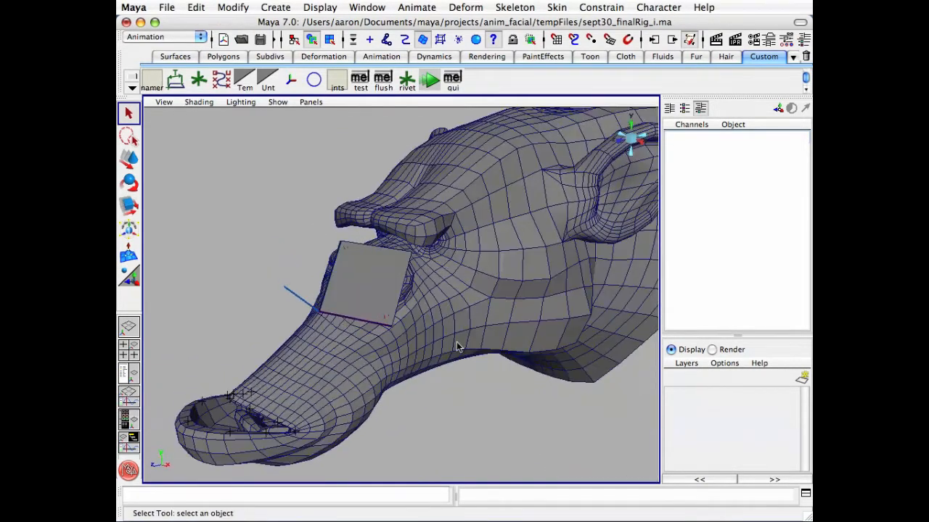
alt+right_drag(394, 351, 501, 336)
alt+drag(439, 330, 445, 326)
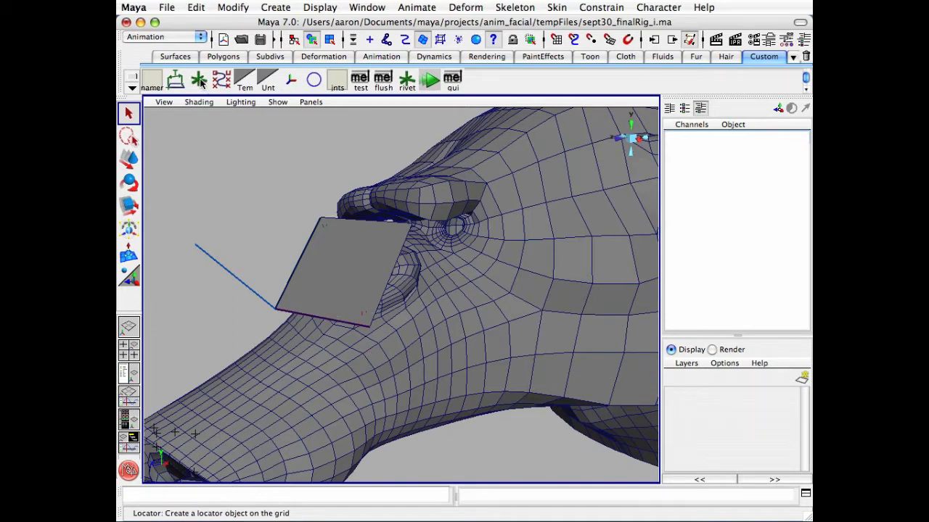
Step: Create two locators at the origin and open the Hypergraph
click(280, 7)
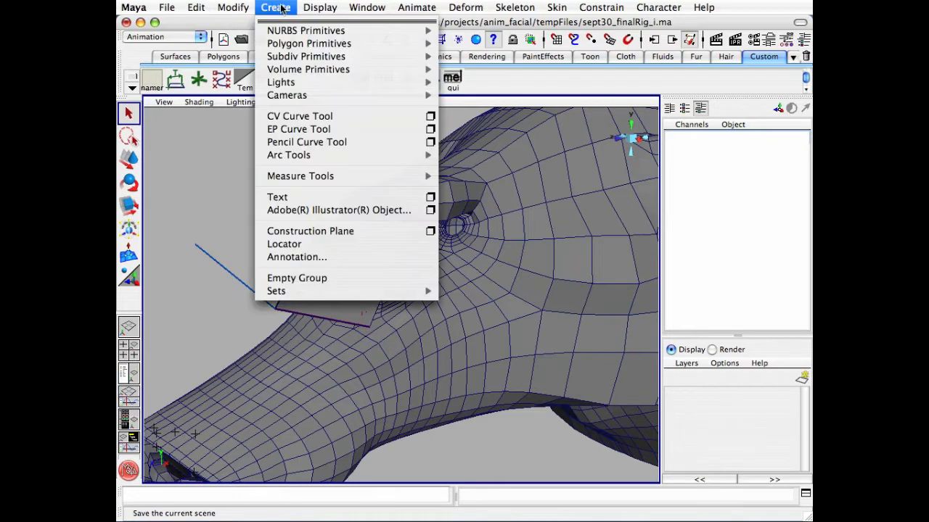
click(332, 245)
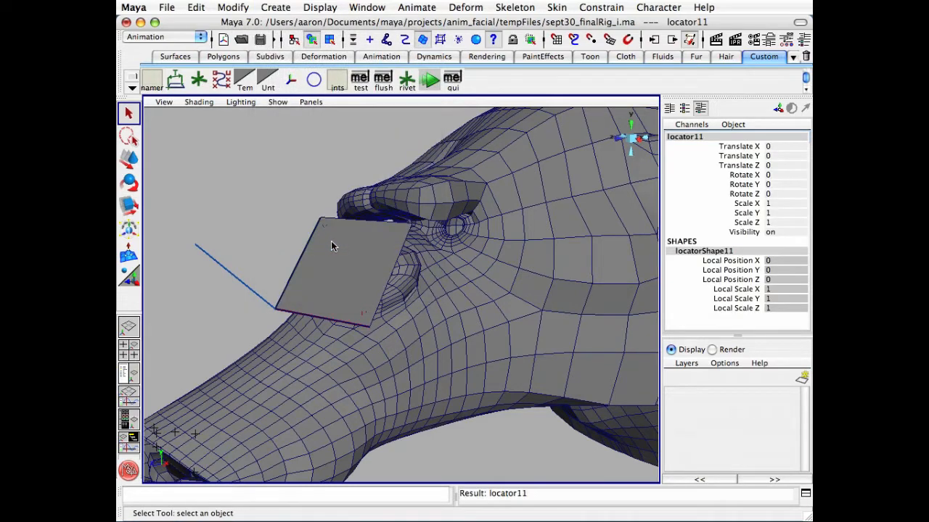
key(shift+h)
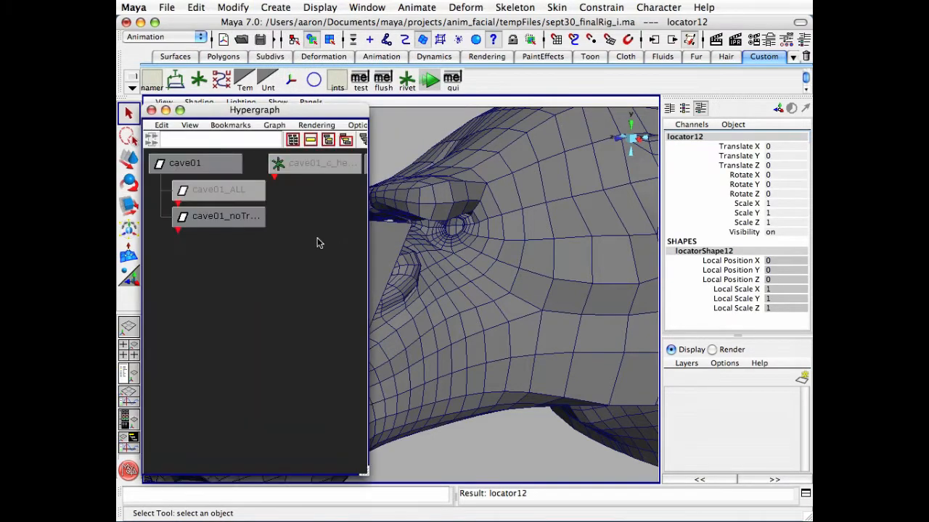
Step: Rename the first new locator to cave01_l_nose_ctl in the Hypergraph
alt+right_drag(320, 242, 229, 228)
alt+middle_drag(352, 247, 219, 220)
alt+right_drag(219, 221, 250, 229)
alt+middle_drag(250, 229, 270, 290)
alt+right_drag(271, 290, 277, 299)
alt+middle_drag(277, 299, 282, 305)
alt+right_drag(281, 306, 285, 307)
alt+middle_drag(260, 365, 290, 389)
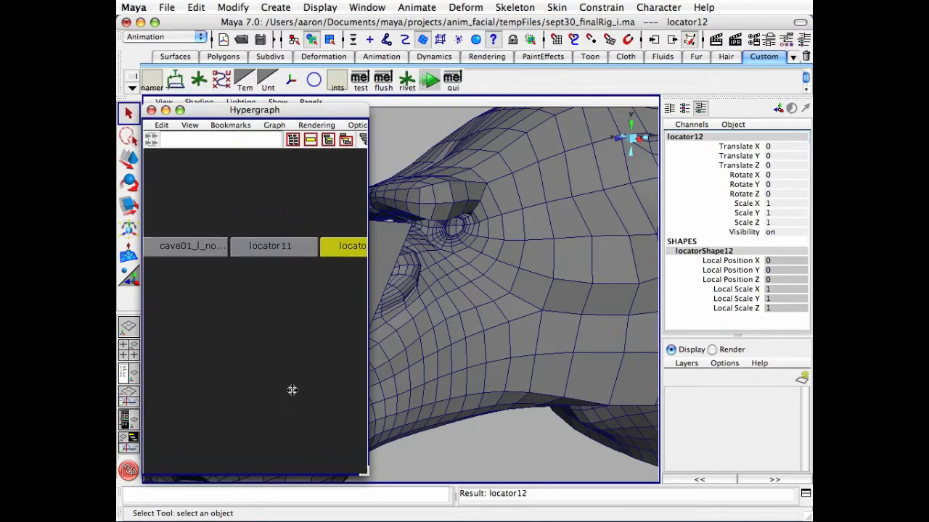
alt+right_drag(290, 389, 318, 387)
alt+middle_drag(300, 360, 291, 397)
click(291, 402)
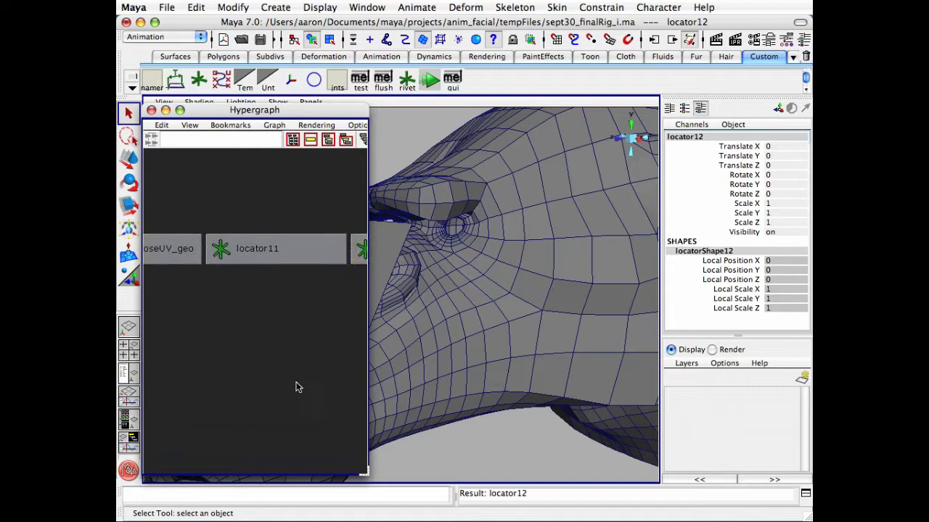
double_click(275, 253)
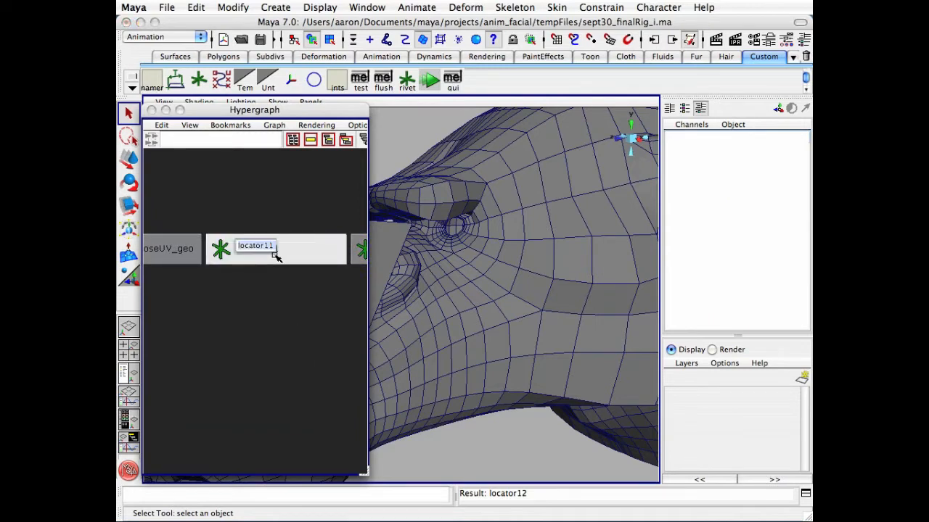
text(cave)
text(01_l_nose_ctl)
key(Return)
click(297, 285)
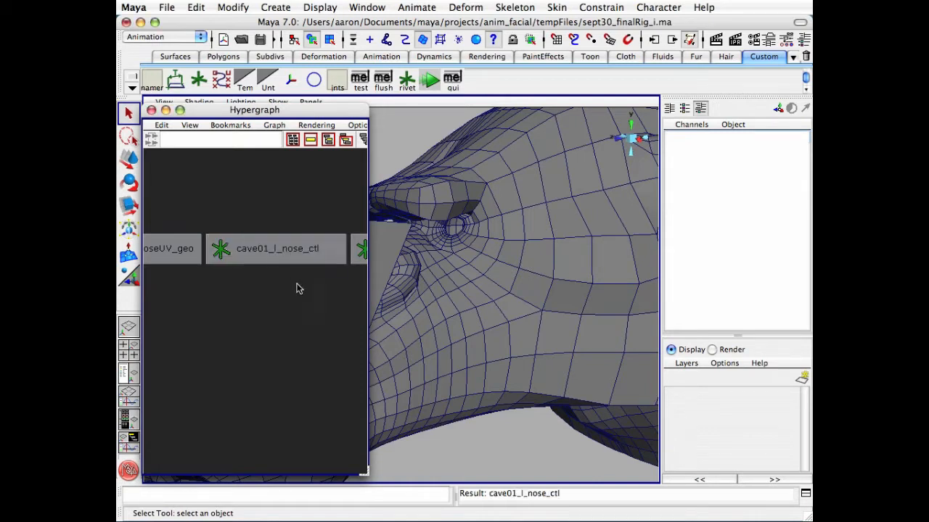
Step: Rename the second new locator to cave01_l_noseUV_loc
alt+middle_drag(356, 289, 282, 305)
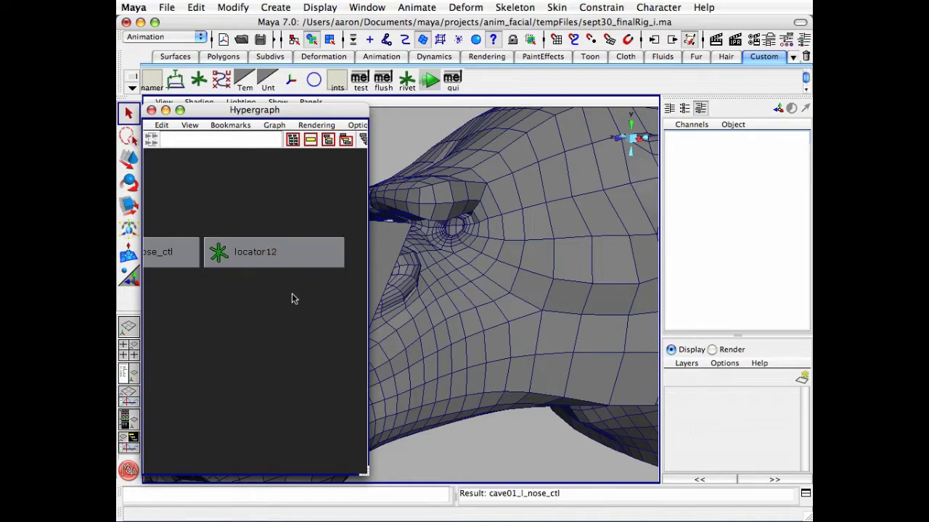
double_click(256, 251)
text(cave01_)
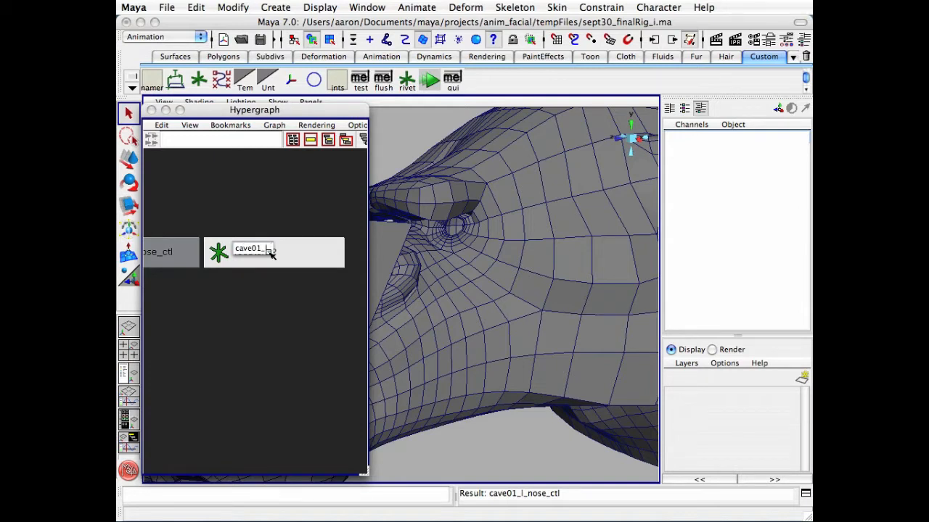
text(l_no)
text(seUV_)
text(loc)
key(Return)
Step: Parent the cave01_l_noseUV_loc locator under cave01_l_nose_ctl in the Hypergraph
alt+right_drag(296, 266, 280, 262)
alt+middle_drag(280, 262, 295, 264)
alt+right_drag(295, 263, 238, 266)
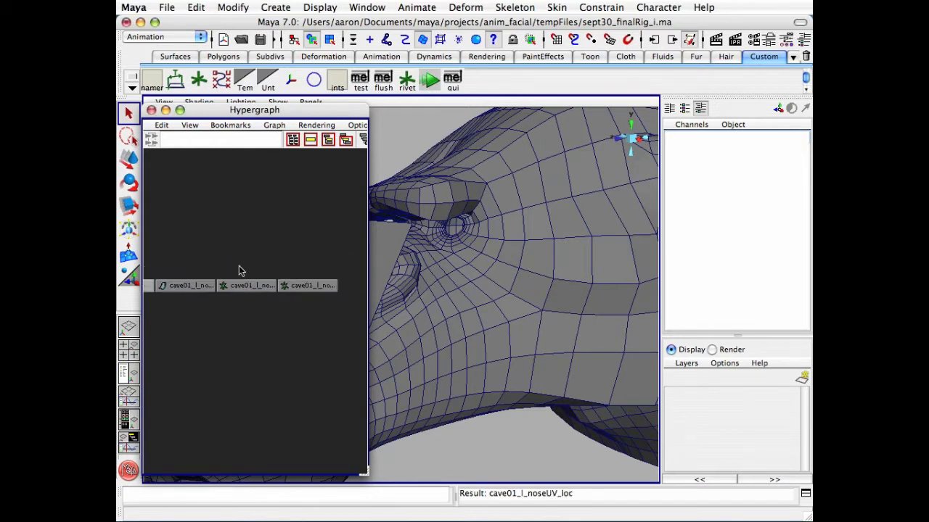
alt+middle_drag(260, 308, 264, 266)
alt+right_drag(285, 336, 362, 303)
alt+middle_drag(363, 303, 218, 305)
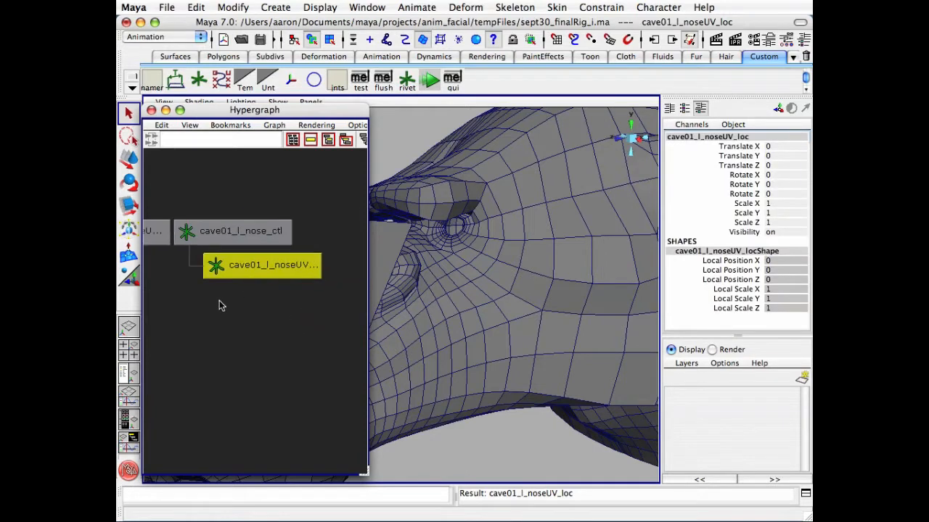
alt+right_drag(218, 305, 265, 245)
alt+middle_drag(239, 287, 275, 294)
Step: Switch the view to wireframe and parent cave01_l_nose_ctl under the cave01_l_noseUV_geo plane
alt+drag(439, 319, 501, 317)
key(4)
click(248, 282)
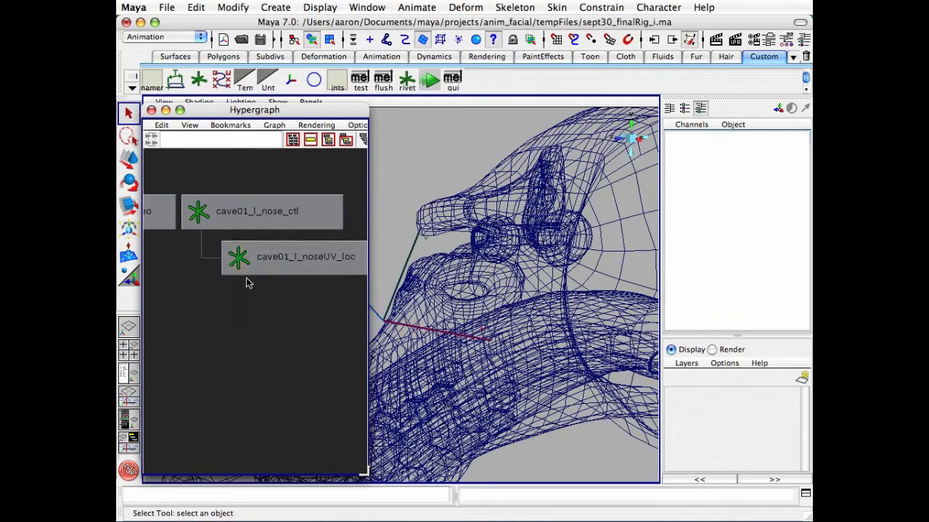
alt+middle_drag(239, 246, 183, 224)
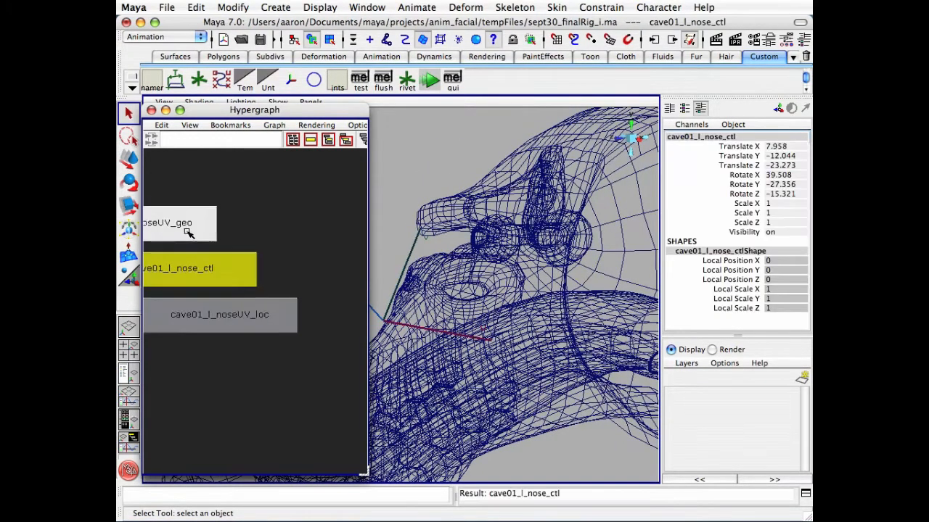
Step: Activate the Move tool and set all translate and rotate values of cave01_l_nose_ctl to 0
click(216, 238)
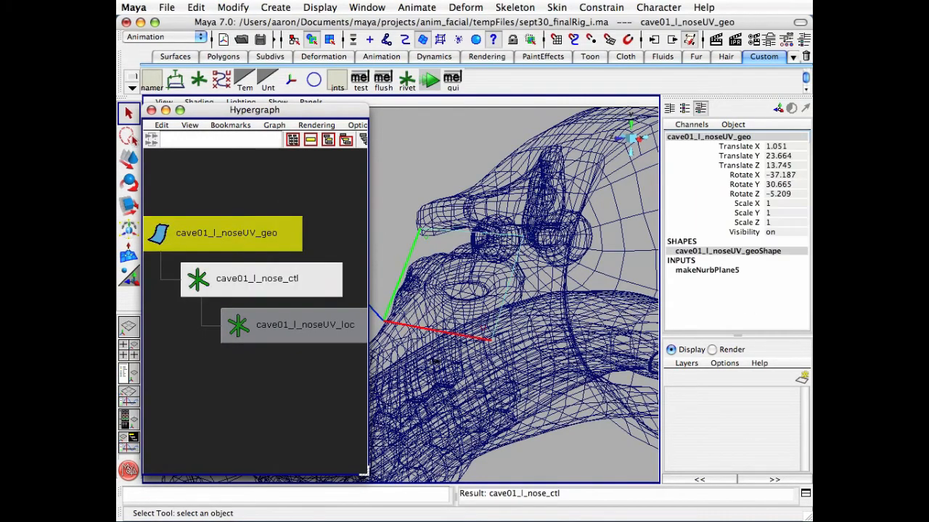
alt+middle_drag(500, 322, 554, 331)
key(w)
alt+drag(537, 346, 464, 341)
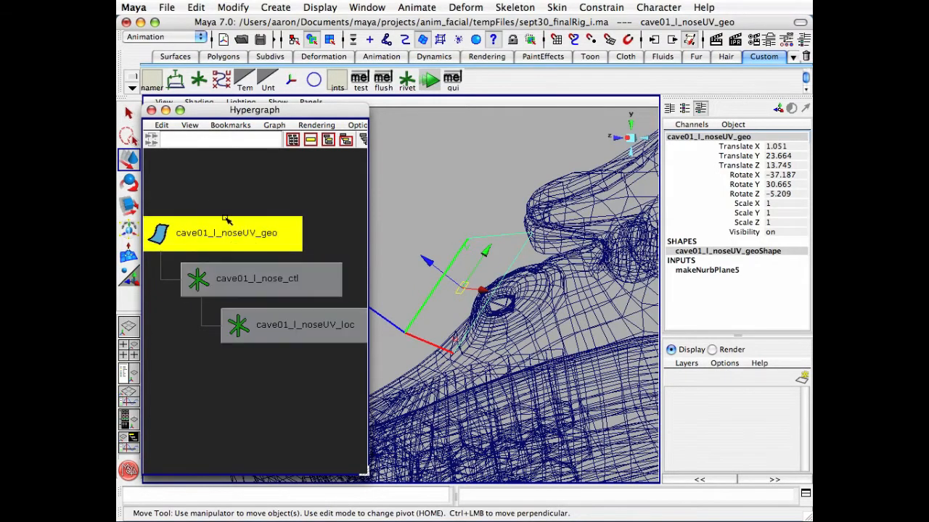
click(262, 279)
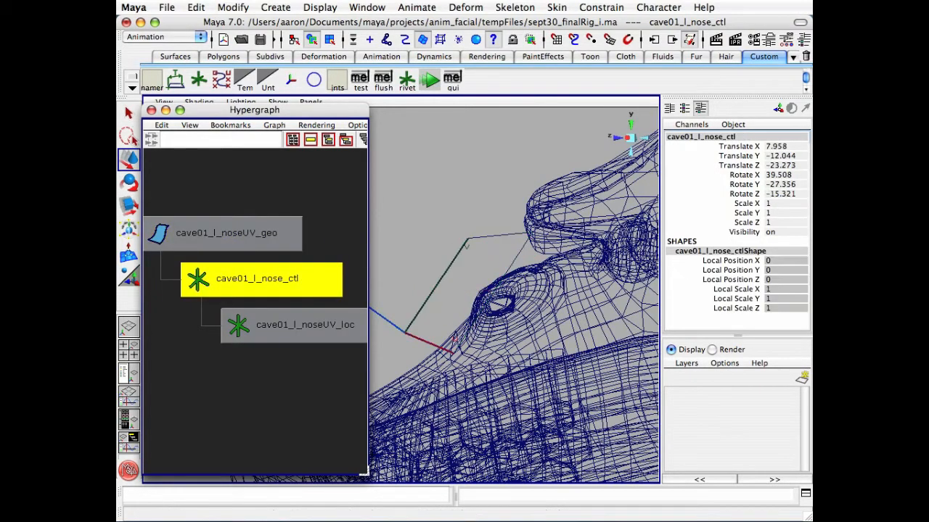
drag(784, 199, 784, 149)
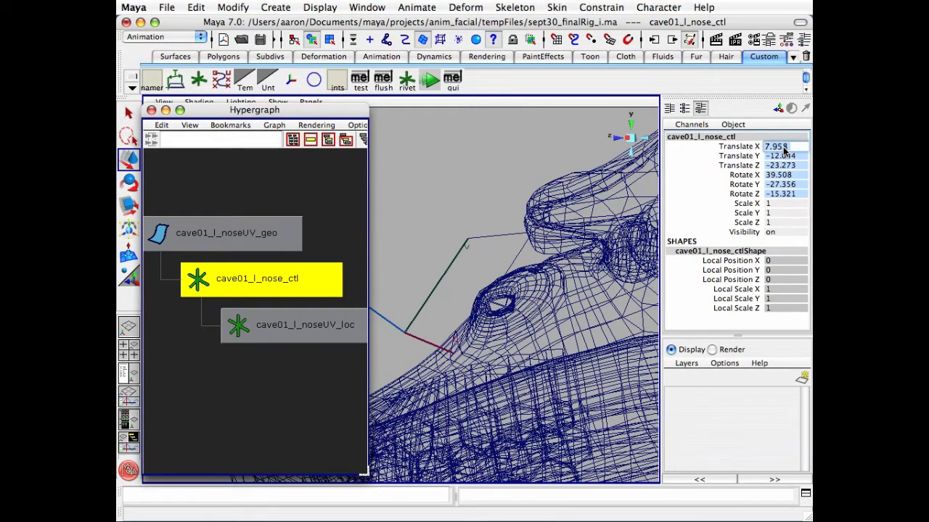
text(0)
key(Return)
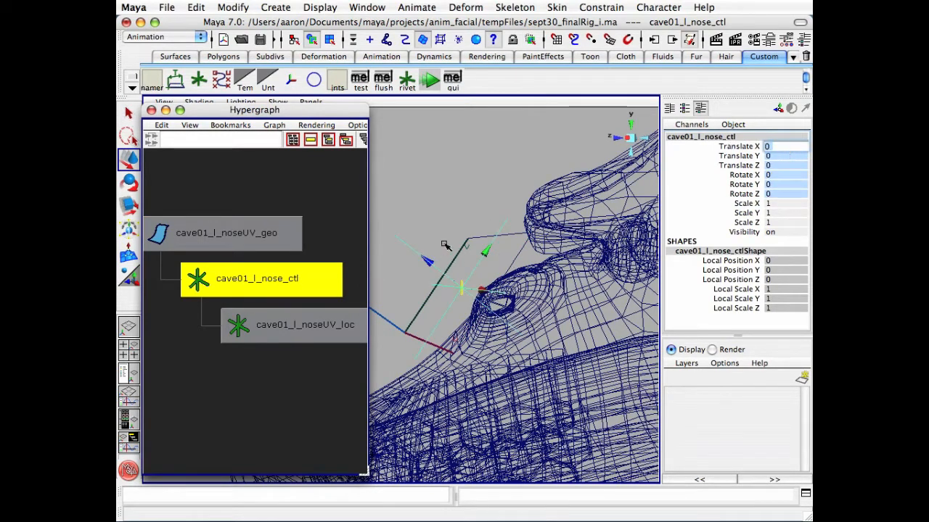
Step: Unparent cave01_l_noseUV_loc from cave01_l_nose_ctl in the Hypergraph
alt+drag(445, 245, 556, 255)
alt+drag(478, 265, 465, 239)
click(241, 400)
alt+right_drag(283, 390, 263, 385)
alt+middle_drag(264, 385, 232, 374)
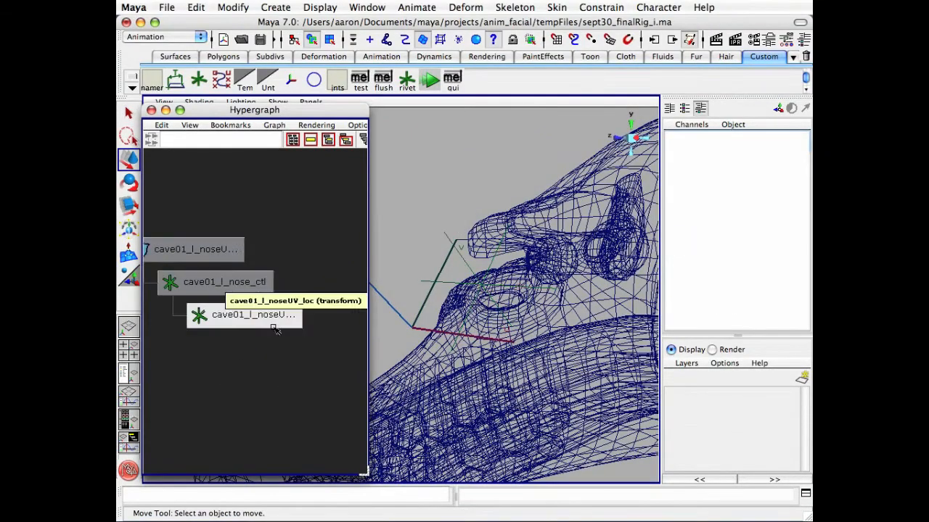
alt+right_drag(217, 340, 241, 331)
middle_drag(218, 326, 226, 373)
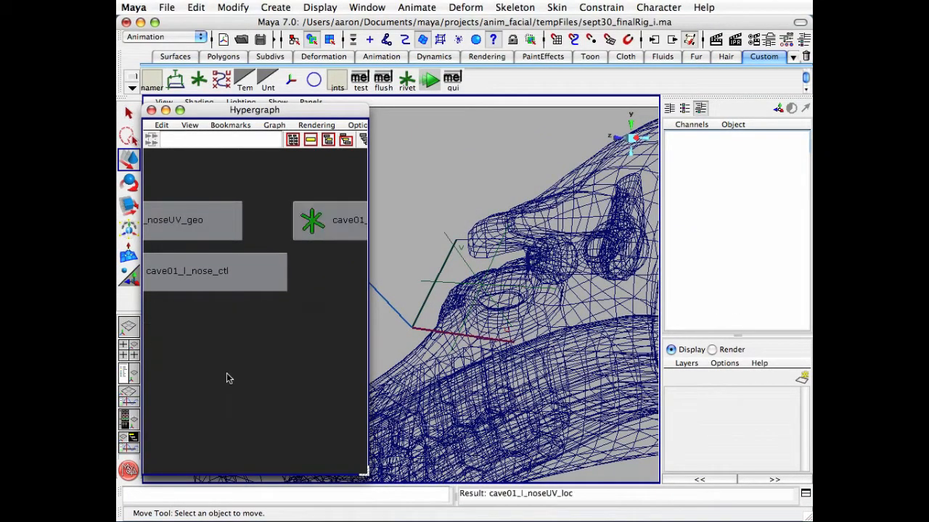
Step: Examine the positions of cave01_l_nose_ctl and cave01_l_noseUV_loc and compare their translate and rotate values
alt+right_drag(290, 332, 216, 334)
click(234, 293)
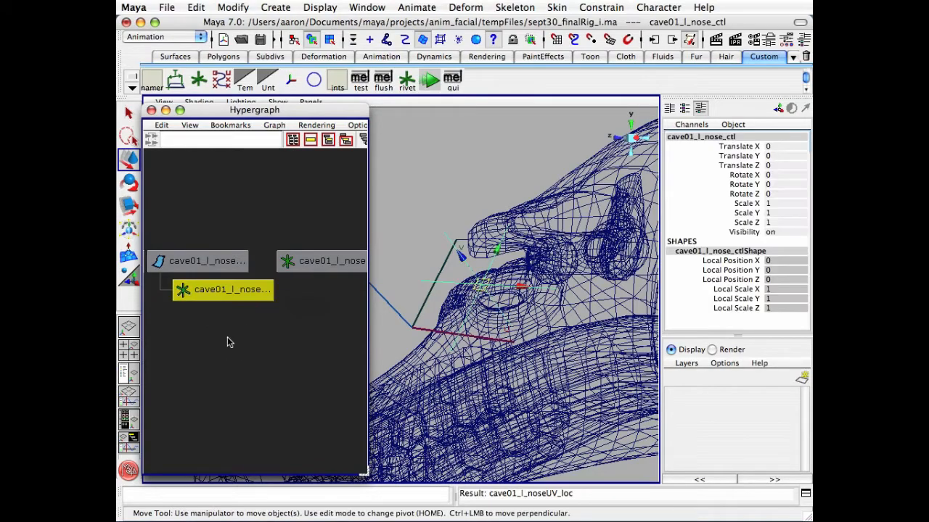
mouse_move(572, 267)
alt+mouse_down()
mouse_move(526, 267)
mouse_move(567, 280)
alt+mouse_up()
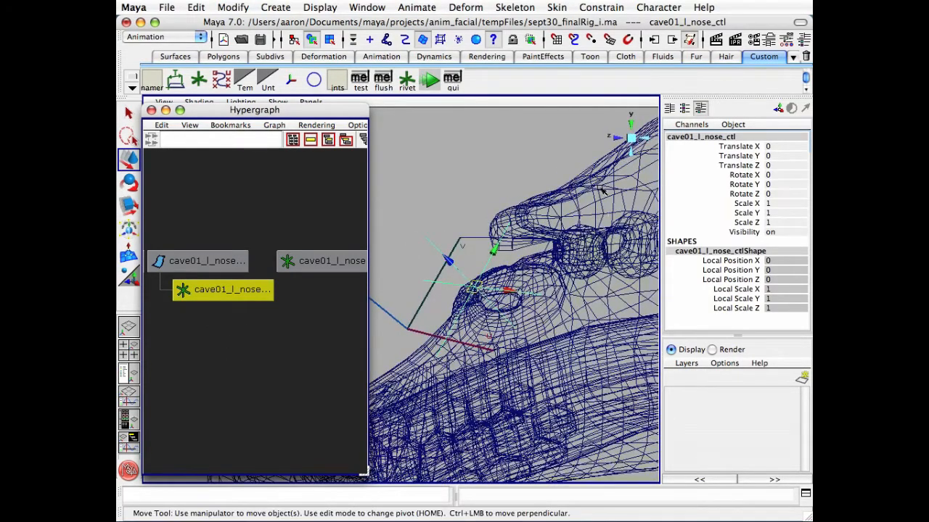
click(447, 186)
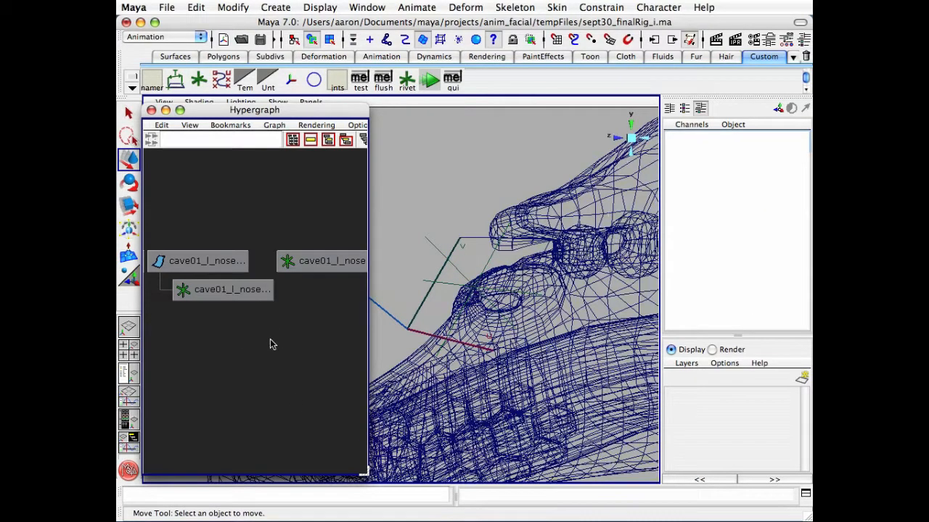
alt+right_drag(270, 339, 258, 338)
alt+middle_drag(258, 339, 239, 344)
alt+right_drag(238, 345, 277, 334)
alt+middle_drag(277, 335, 296, 336)
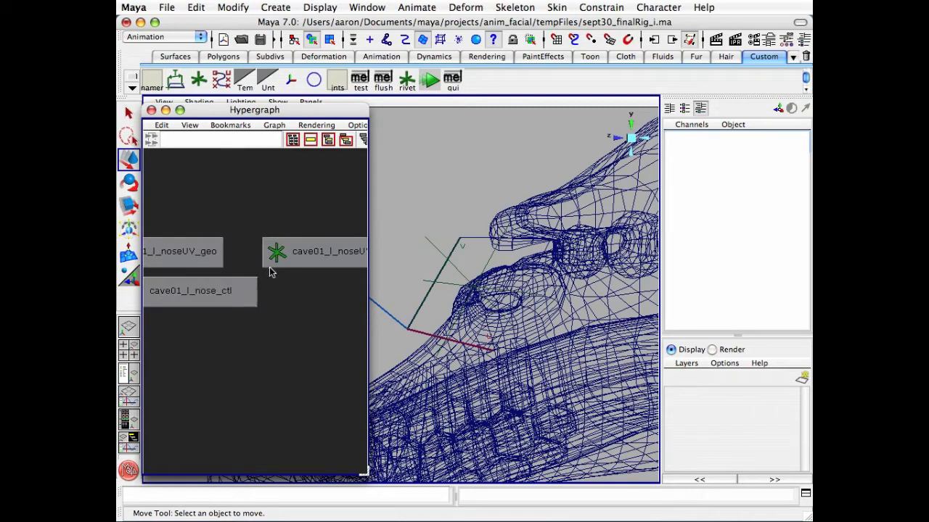
click(305, 254)
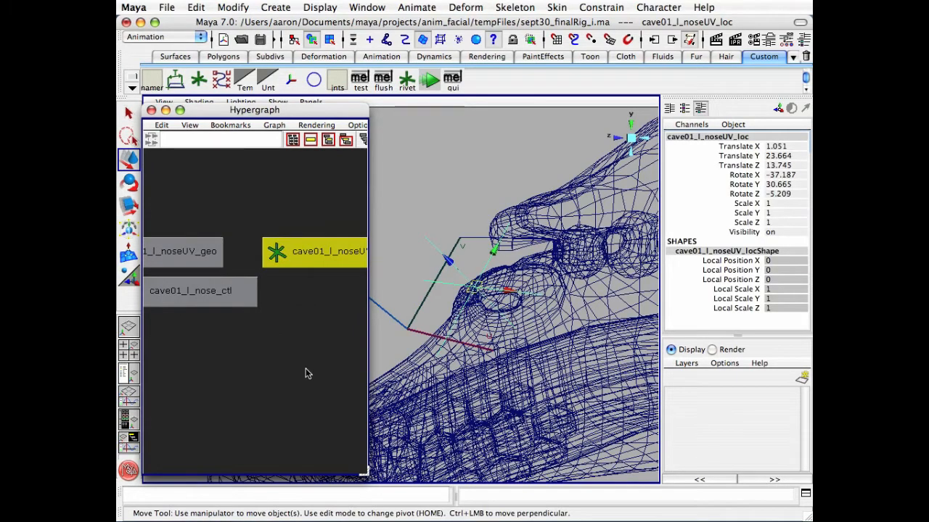
click(218, 287)
click(261, 361)
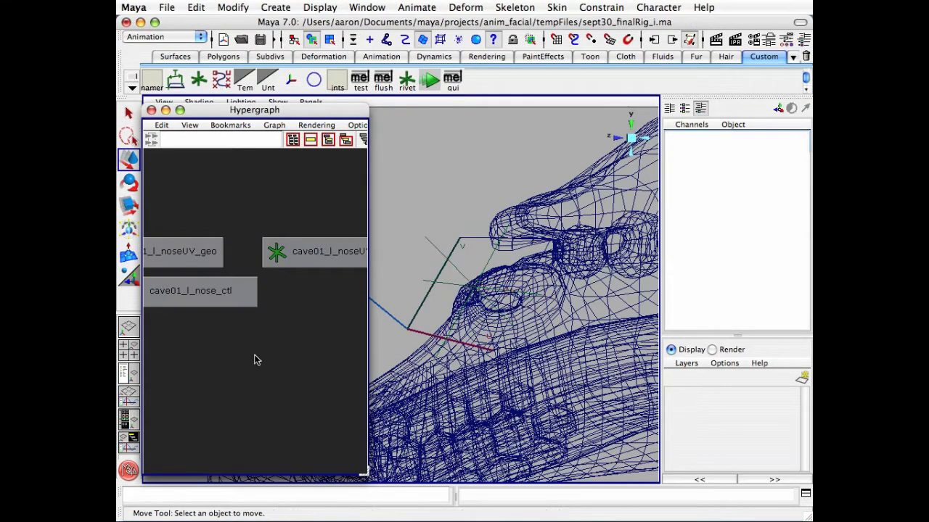
alt+middle_drag(211, 323, 245, 341)
alt+right_drag(245, 341, 232, 372)
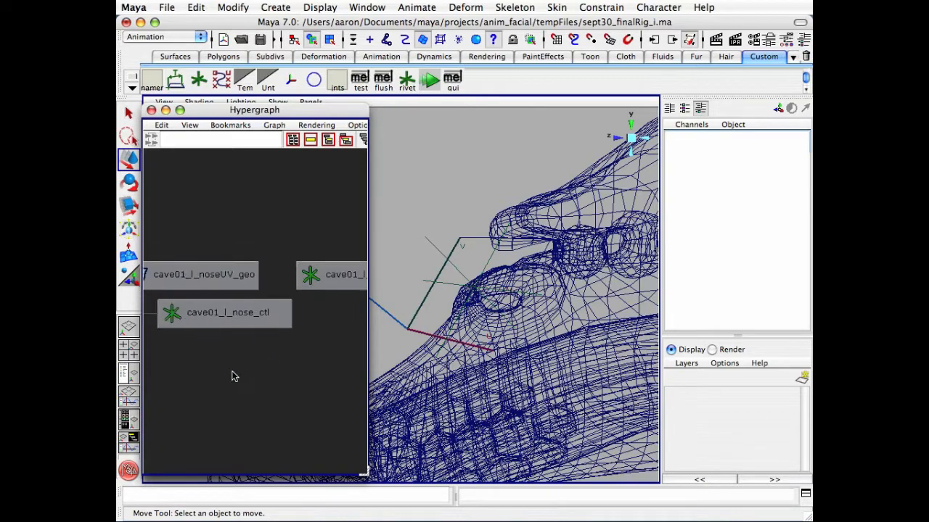
click(244, 313)
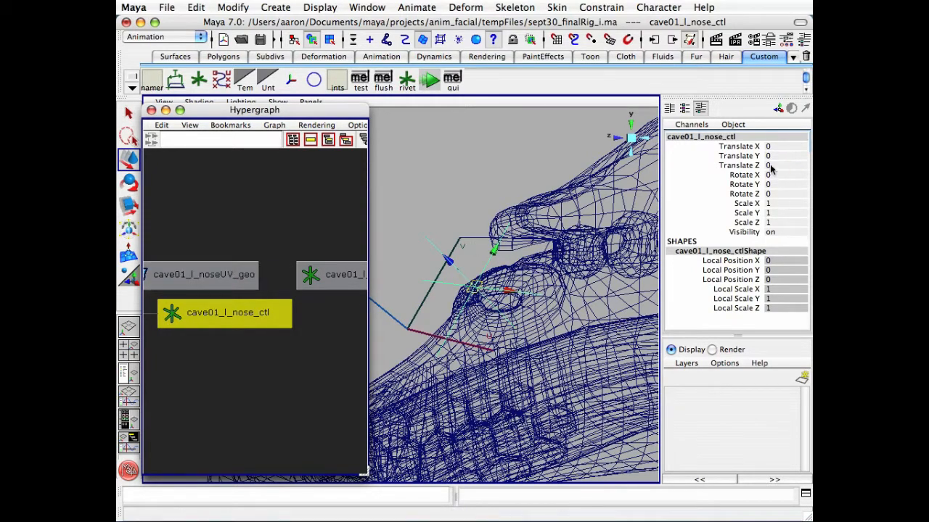
click(310, 274)
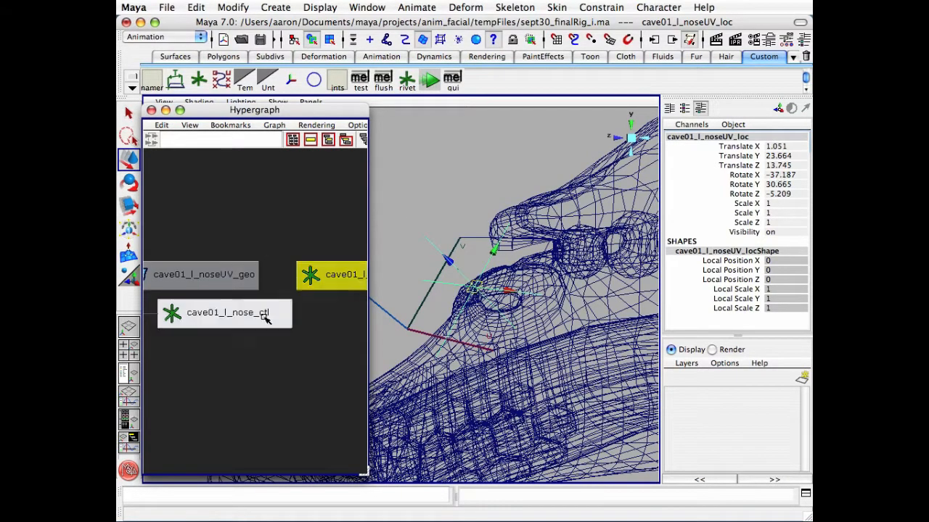
Step: Point constrain cave01_l_noseUV_loc to cave01_l_nose_ctl, selecting both nodes in the Hypergraph
click(239, 314)
alt+middle_drag(293, 319, 274, 311)
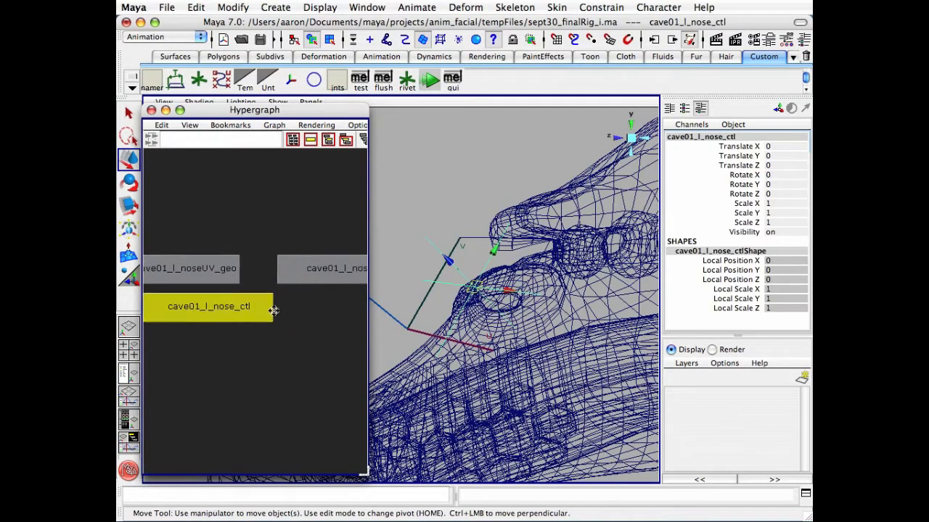
alt+right_drag(273, 310, 296, 307)
alt+middle_drag(323, 304, 222, 309)
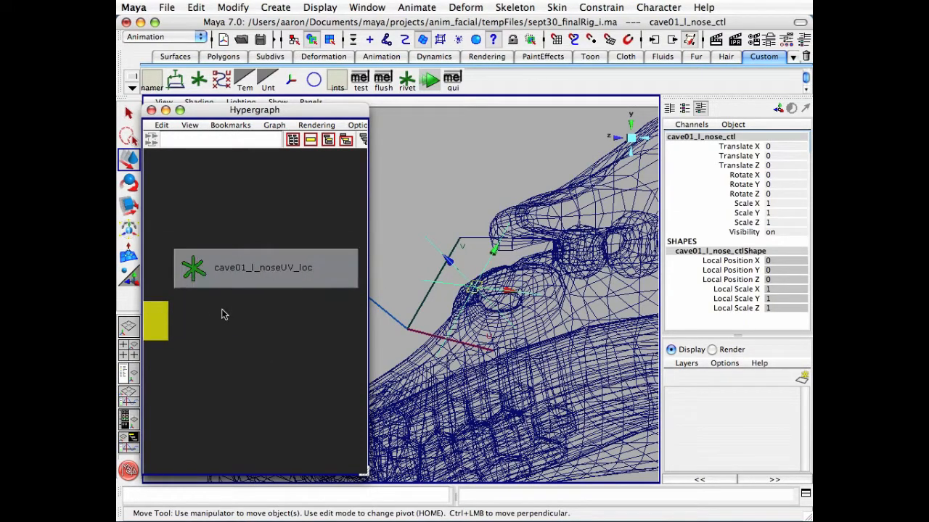
click(270, 273)
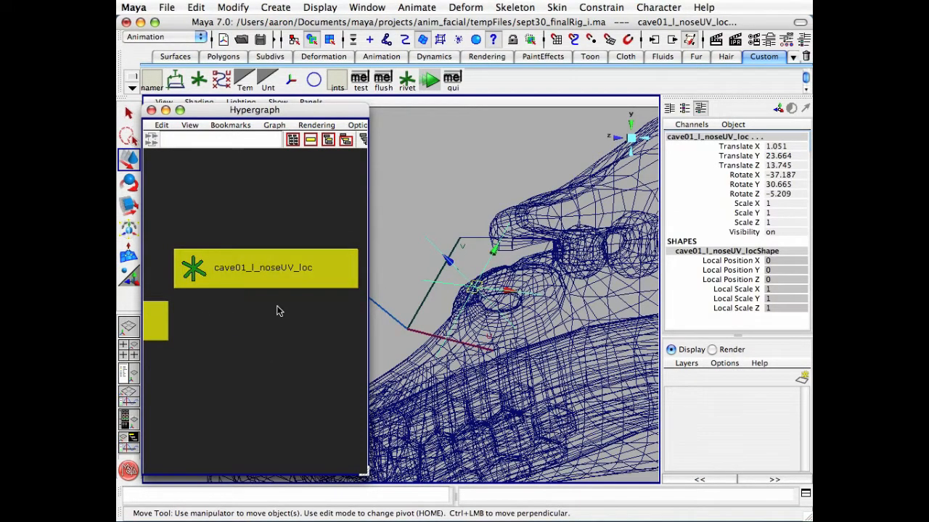
click(613, 8)
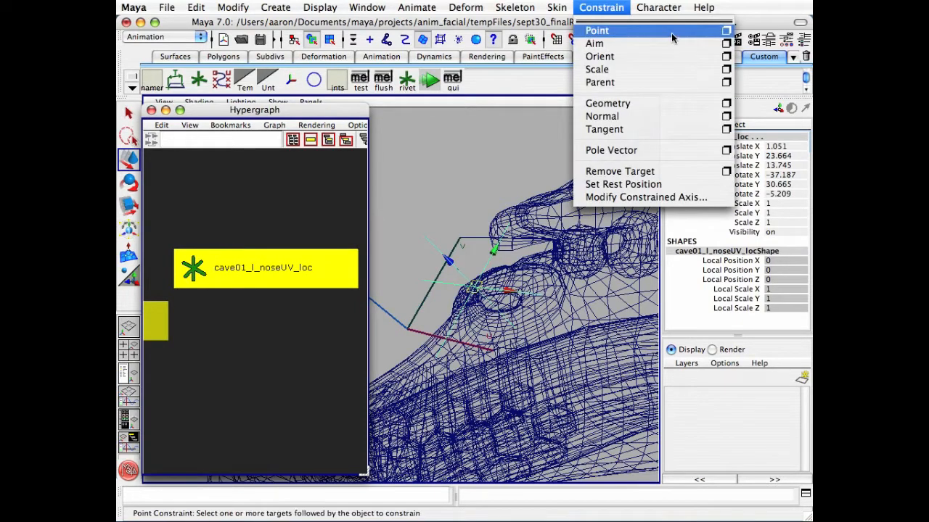
click(597, 30)
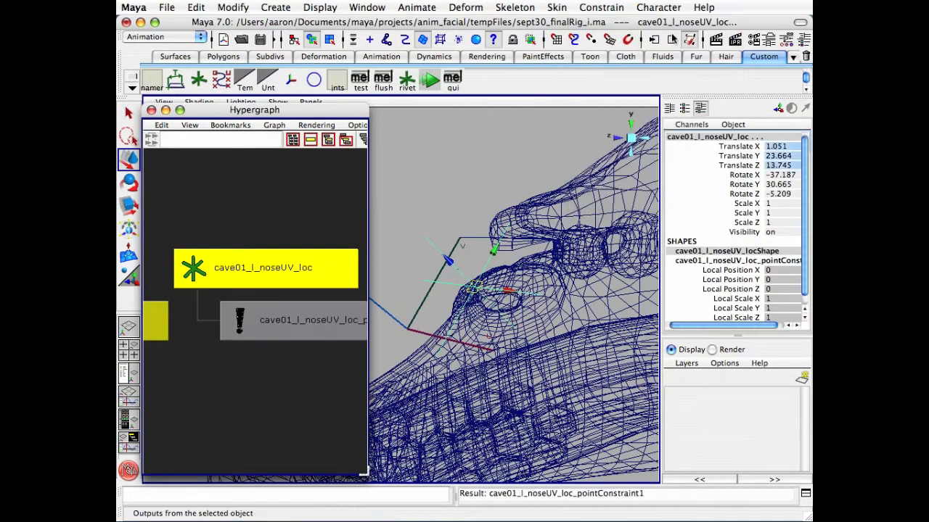
click(259, 389)
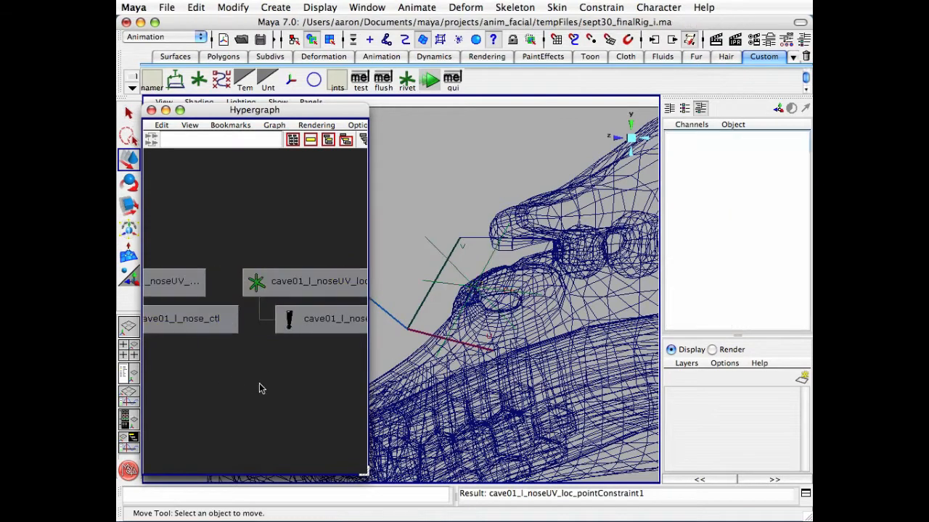
alt+middle_drag(249, 381, 287, 393)
alt+right_drag(280, 392, 261, 396)
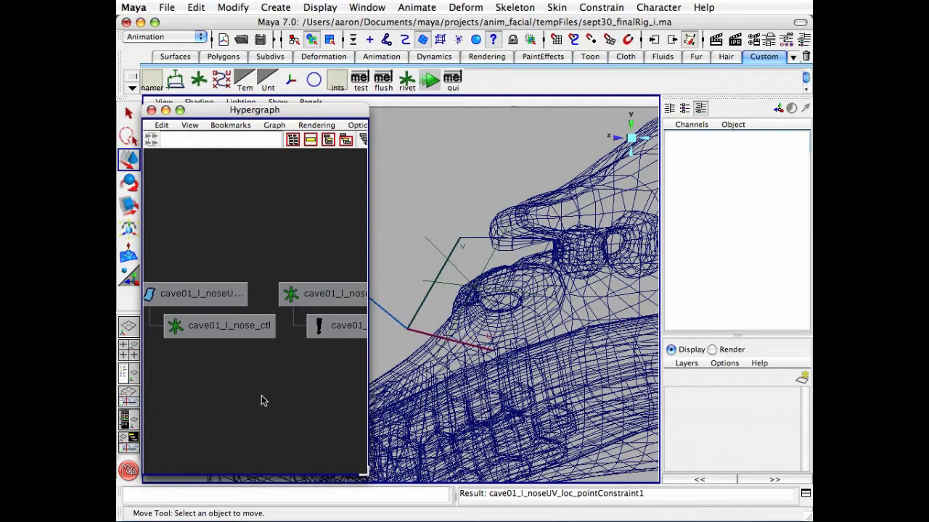
Step: Open the Script Editor, clear its history and move its window up so the input area is accessible
click(806, 493)
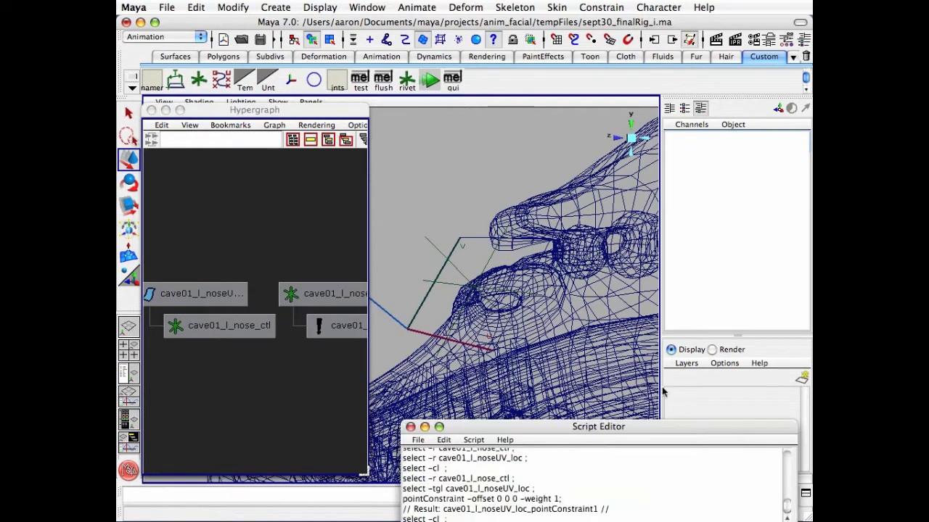
click(443, 440)
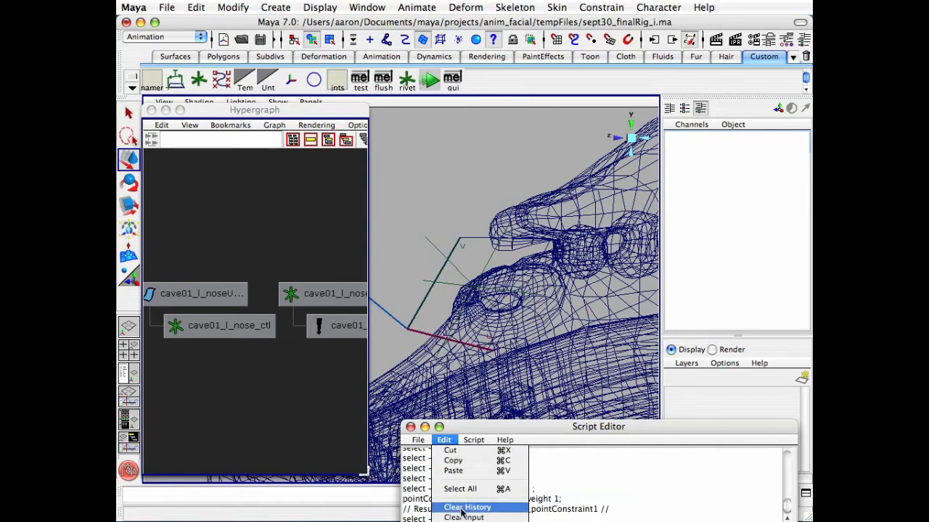
click(463, 508)
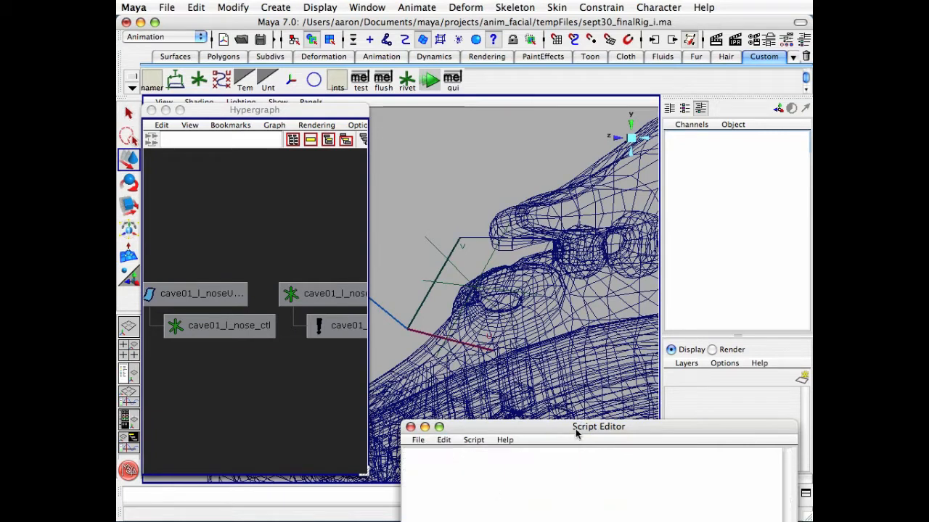
drag(578, 428, 574, 272)
Step: Write and run the MEL command createNode closestPointOnSurface -n l_nose_cpos; in the Script Editor
click(520, 444)
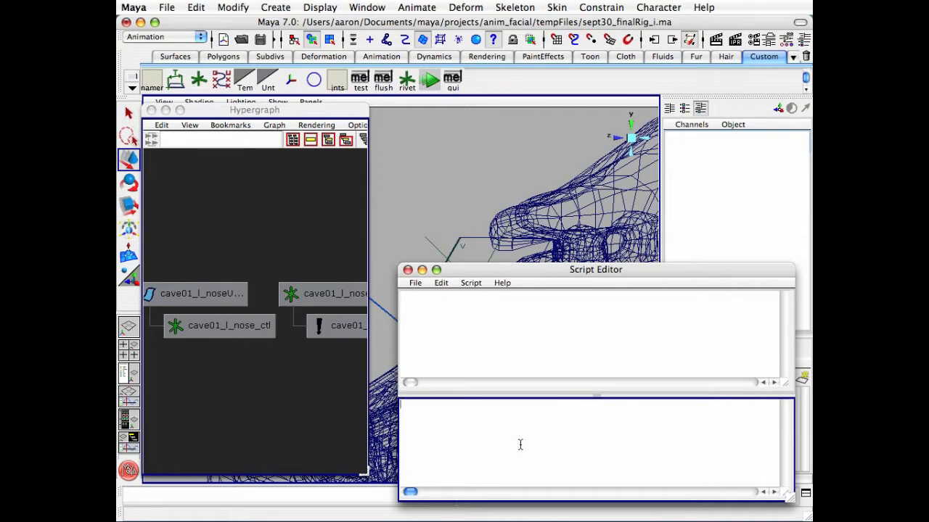
text(clo)
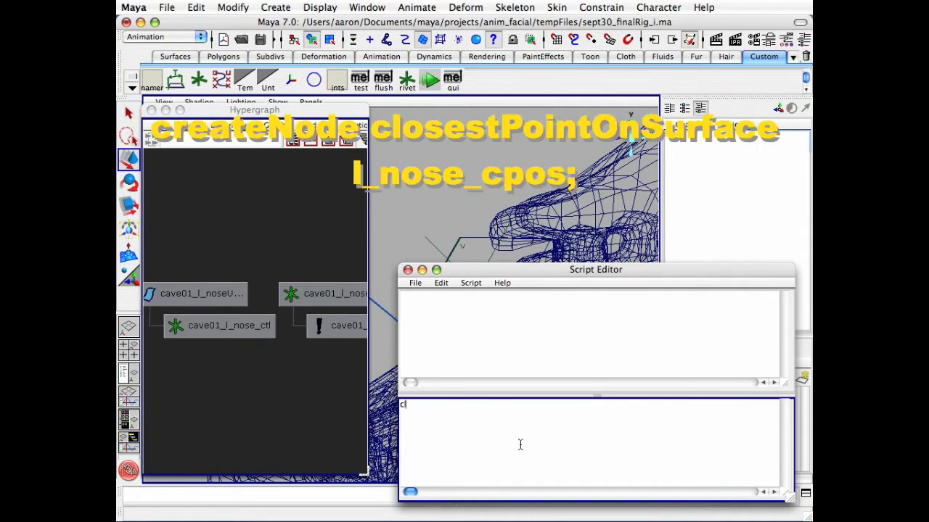
text(ateNode closestPointOnSurface -n l_nose_cpos;)
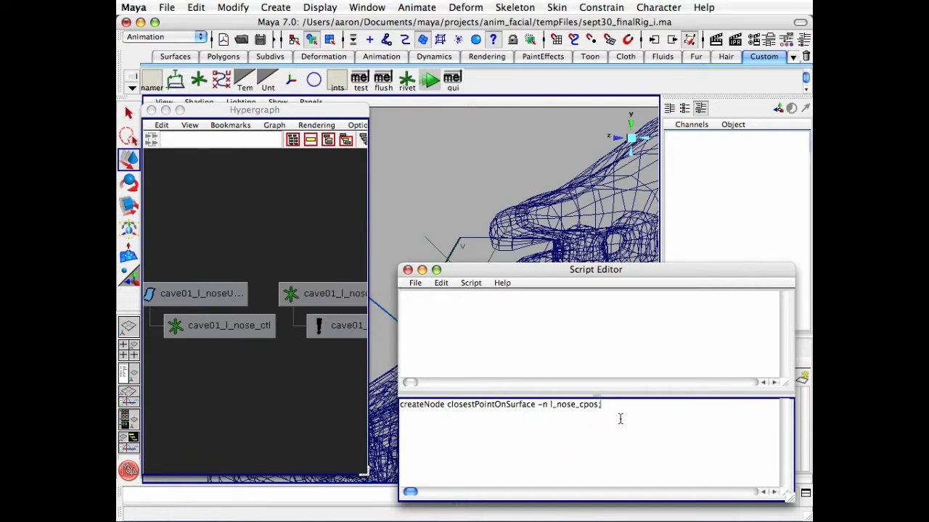
drag(615, 407, 400, 406)
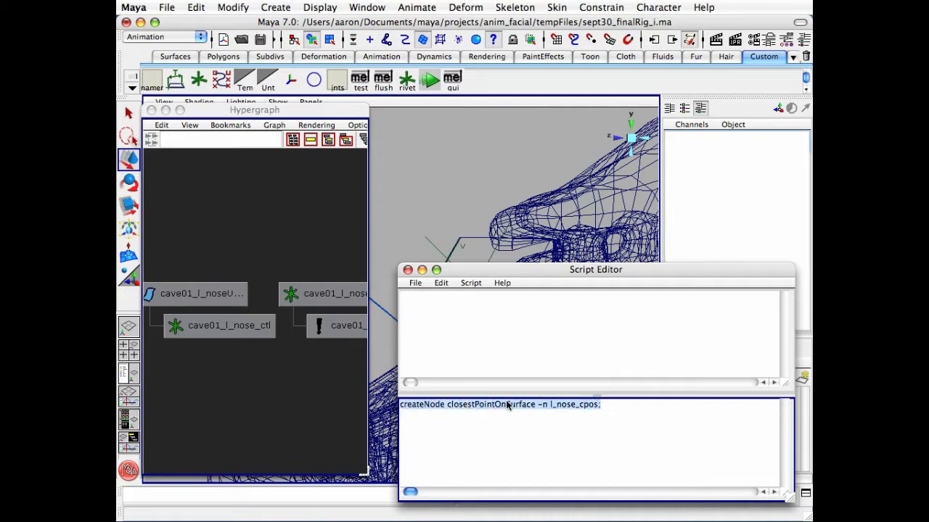
key(KP_Enter)
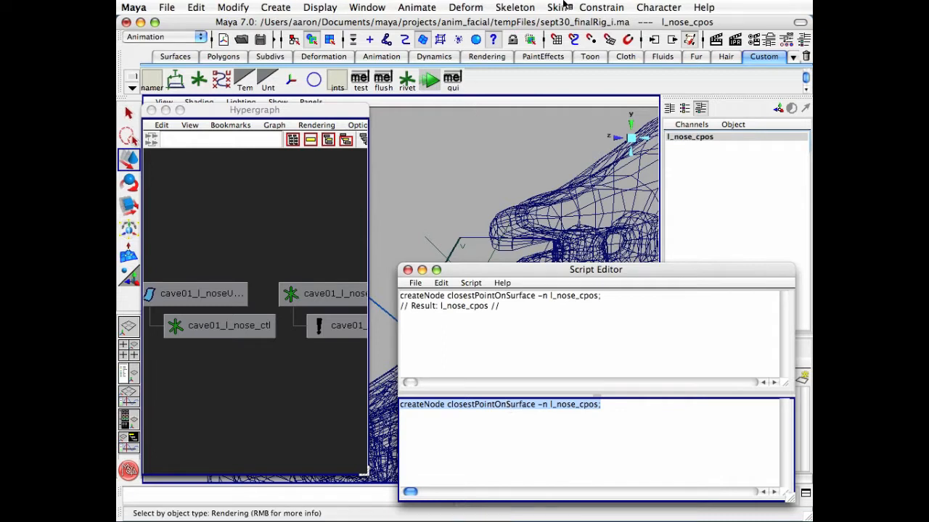
Step: Open the Connection Editor and load l_nose_cpos as the node receiving the inputs
click(367, 8)
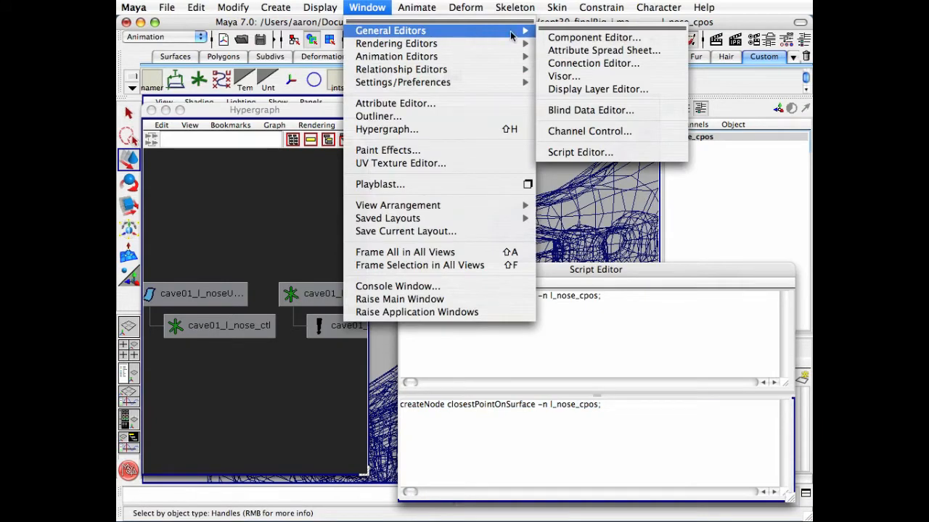
click(593, 63)
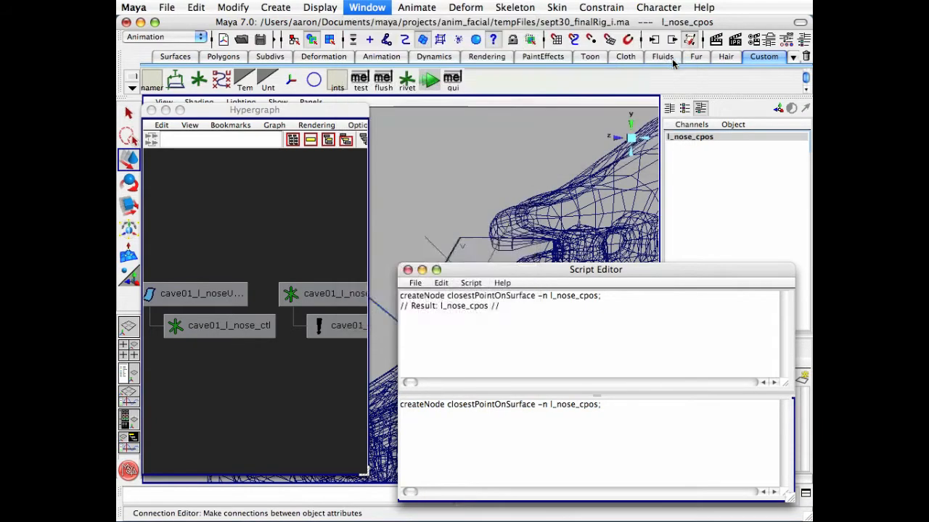
drag(588, 254, 713, 80)
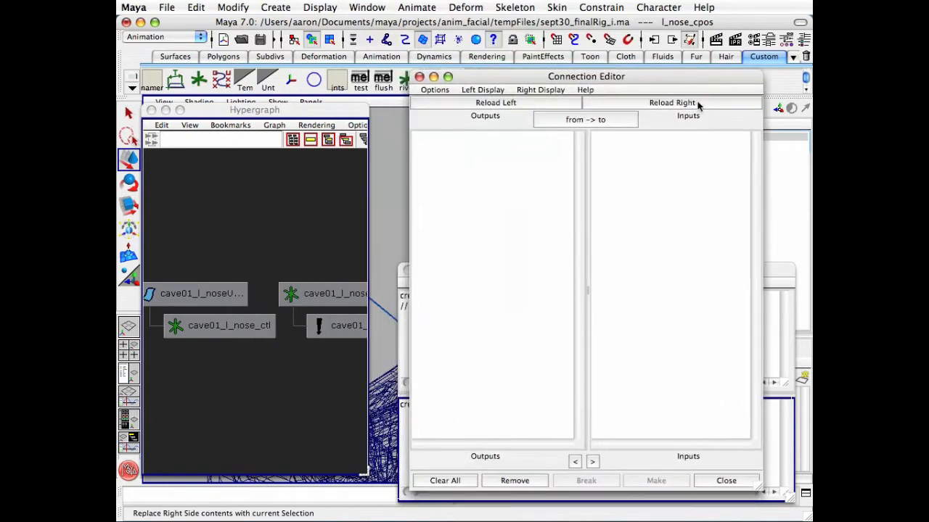
click(695, 102)
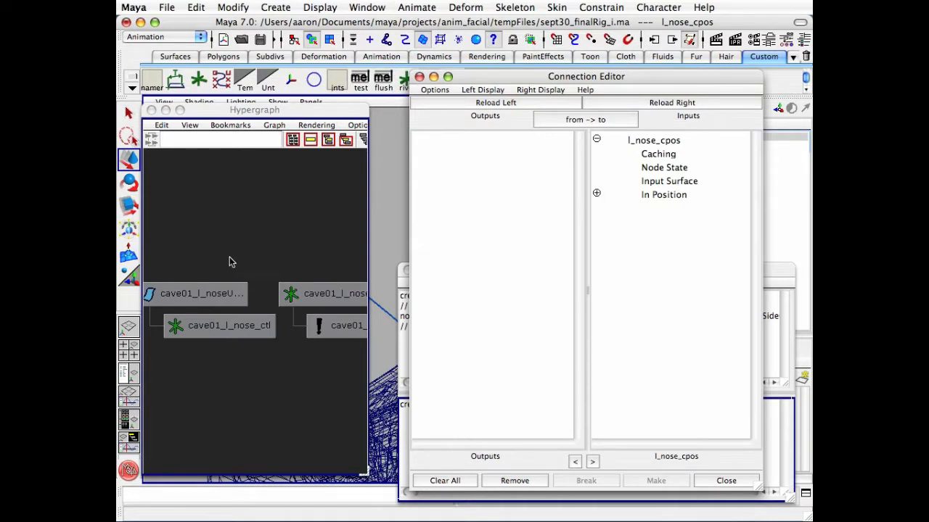
Step: Select the shape node of cave01_l_noseUV_geo and load it as the output side of the Connection Editor
alt+middle_drag(231, 260, 291, 258)
alt+right_drag(291, 258, 344, 243)
click(264, 277)
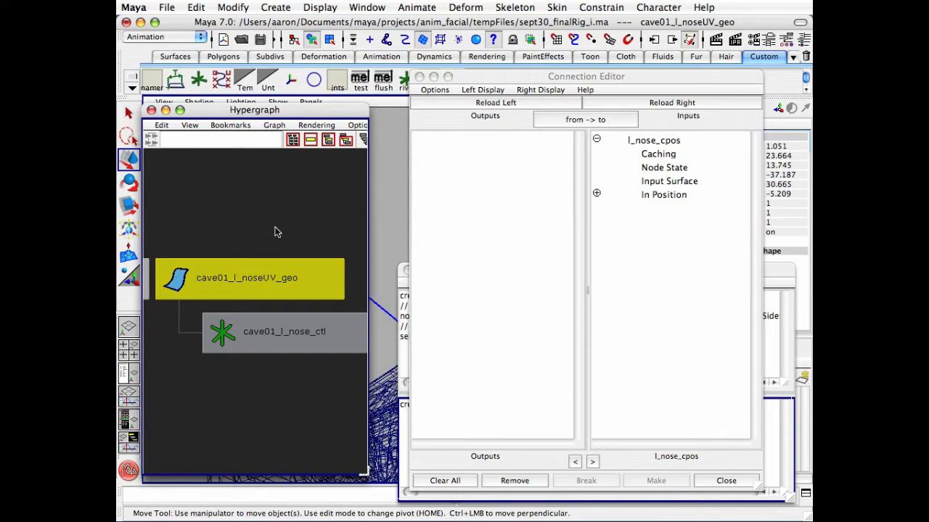
key(Down)
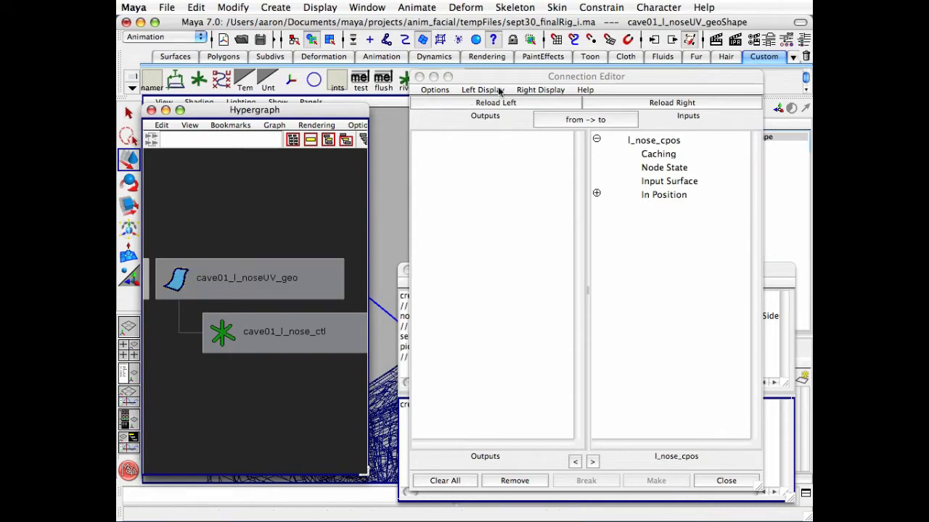
drag(508, 82, 319, 78)
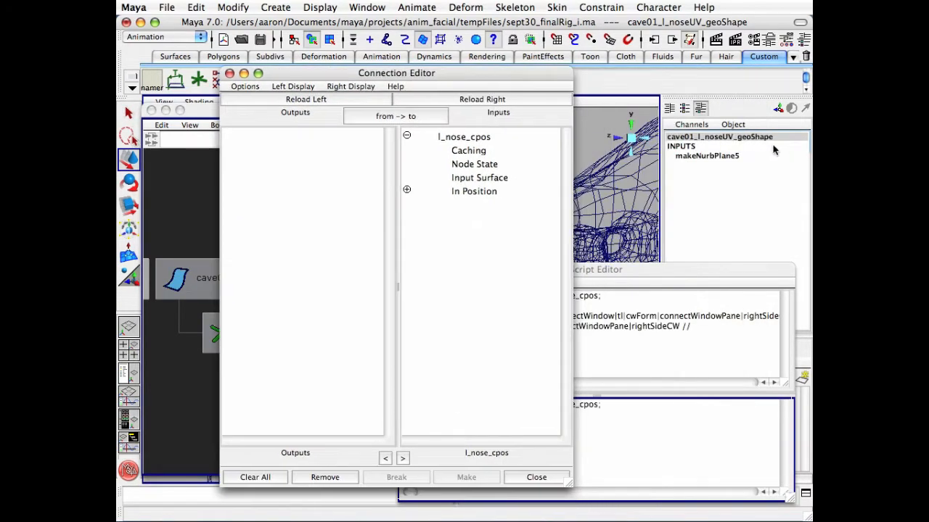
click(316, 100)
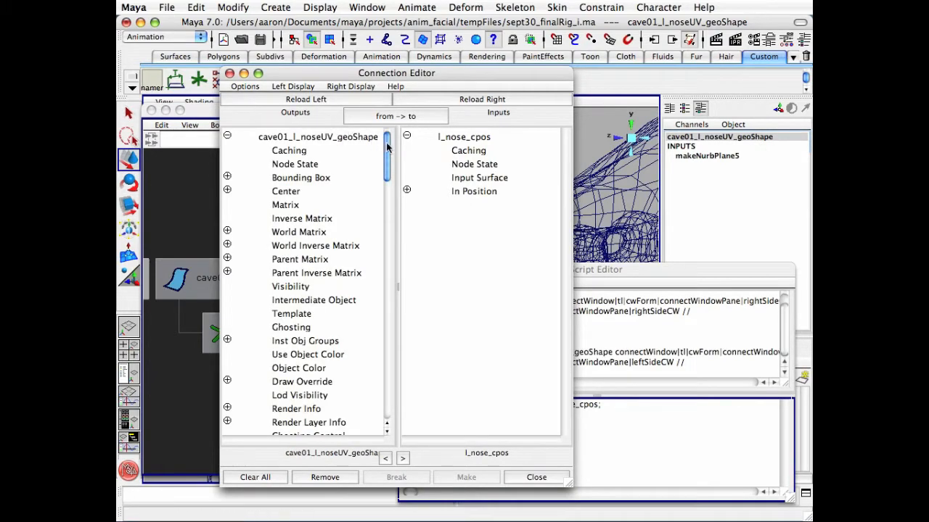
Step: Connect the World Space output of cave01_l_noseUV_geoShape to the Input Surface of l_nose_cpos
drag(388, 148, 382, 317)
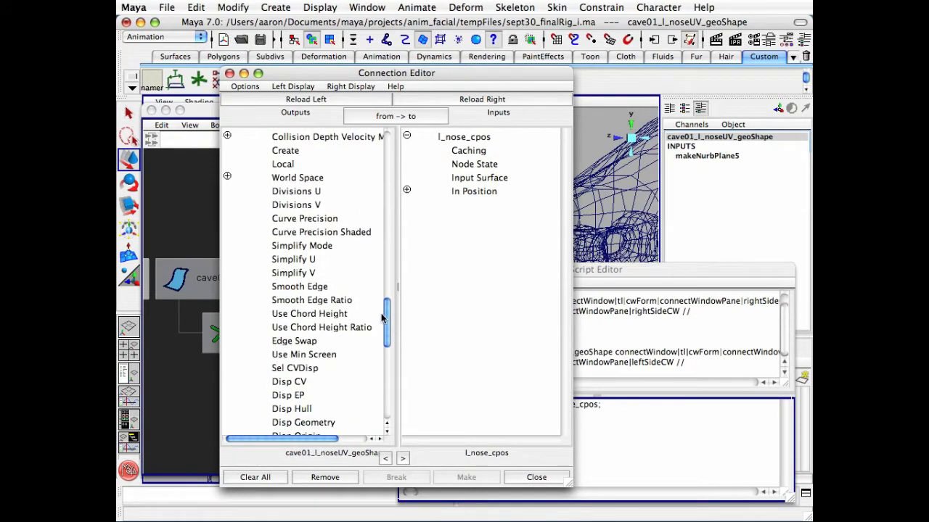
click(299, 178)
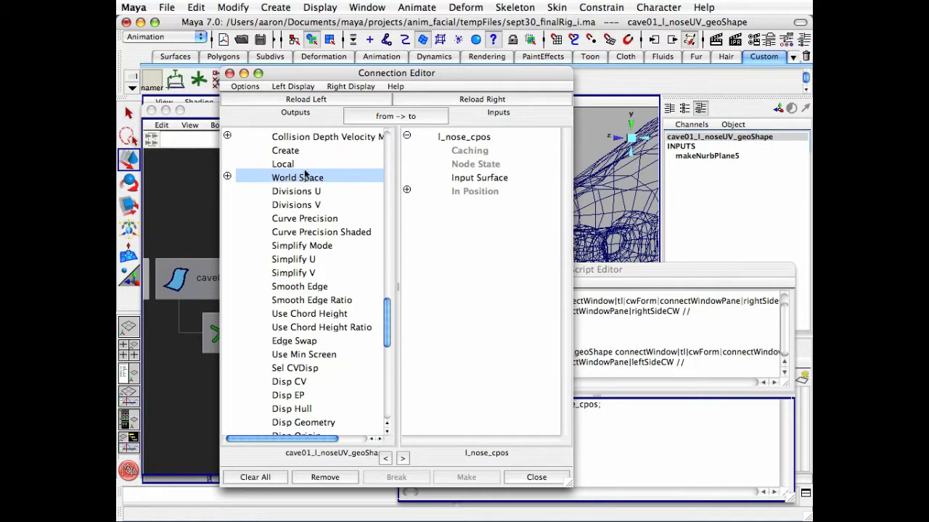
click(484, 179)
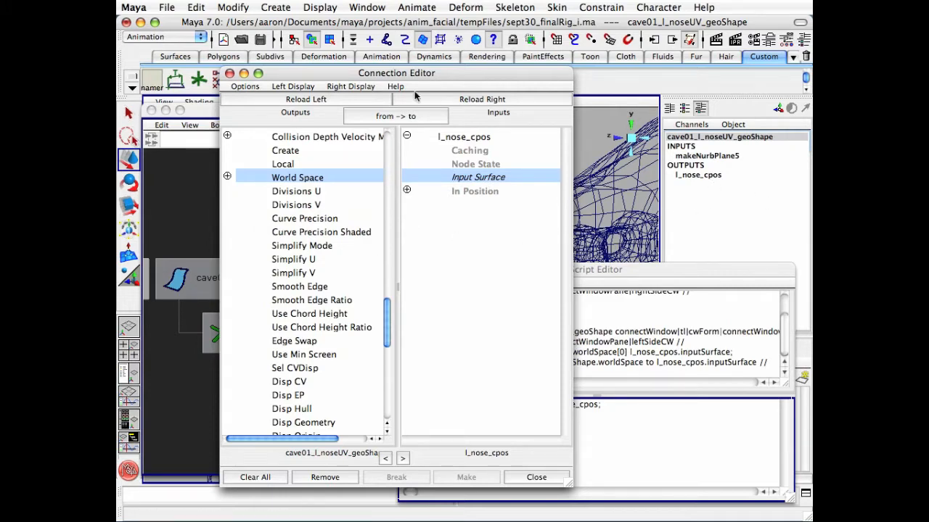
Step: Select cave01_l_noseUV_loc in the Hypergraph and load it as the output side of the Connection Editor
drag(418, 78, 583, 78)
alt+middle_drag(301, 205, 193, 188)
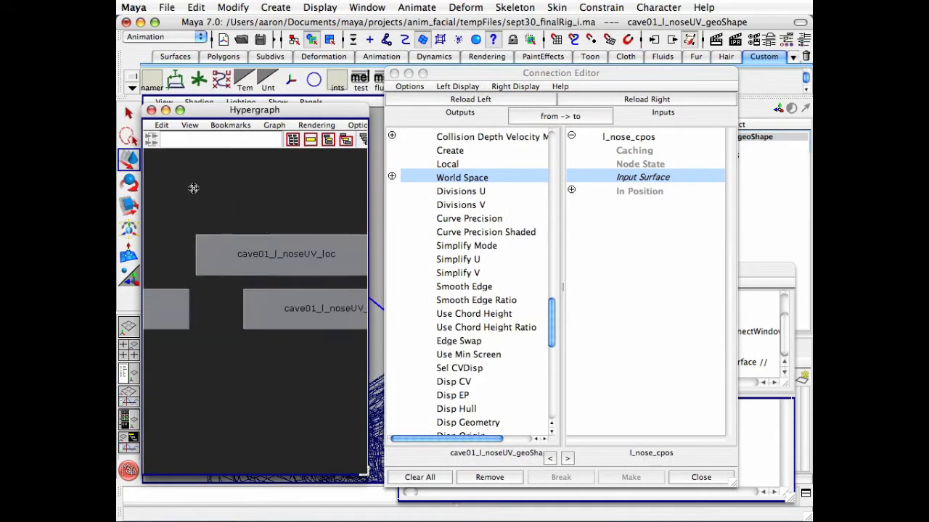
click(277, 264)
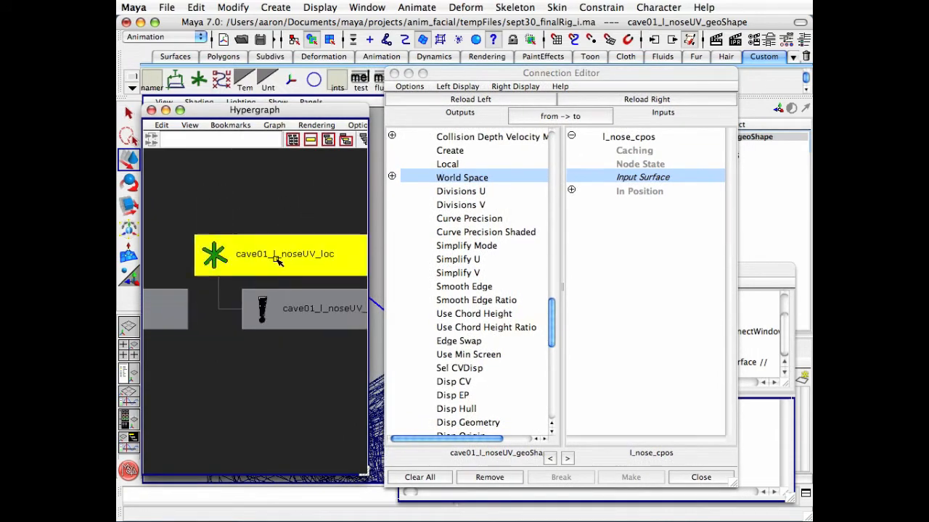
drag(570, 76, 337, 88)
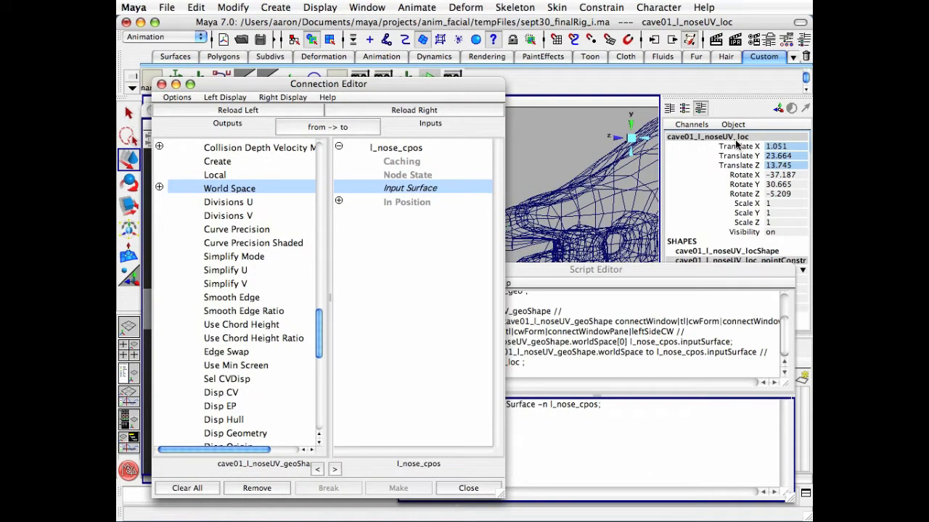
click(234, 111)
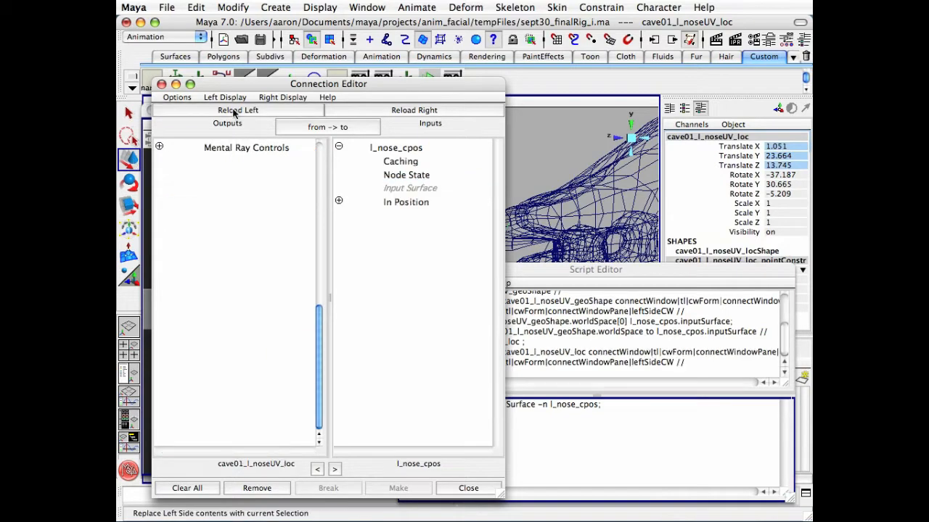
Step: Connect the Translate of cave01_l_noseUV_loc to the In Position of l_nose_cpos and close the Connection Editor
drag(318, 372, 330, 326)
click(223, 257)
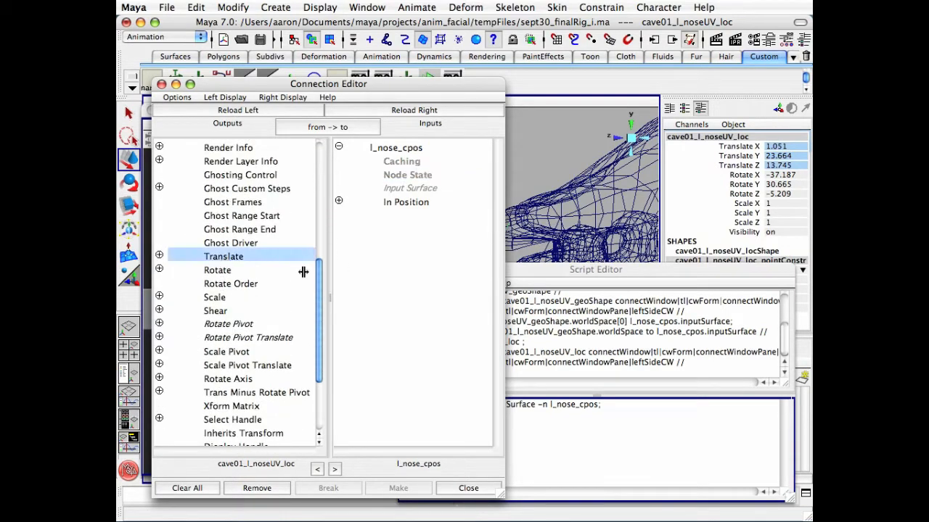
click(315, 271)
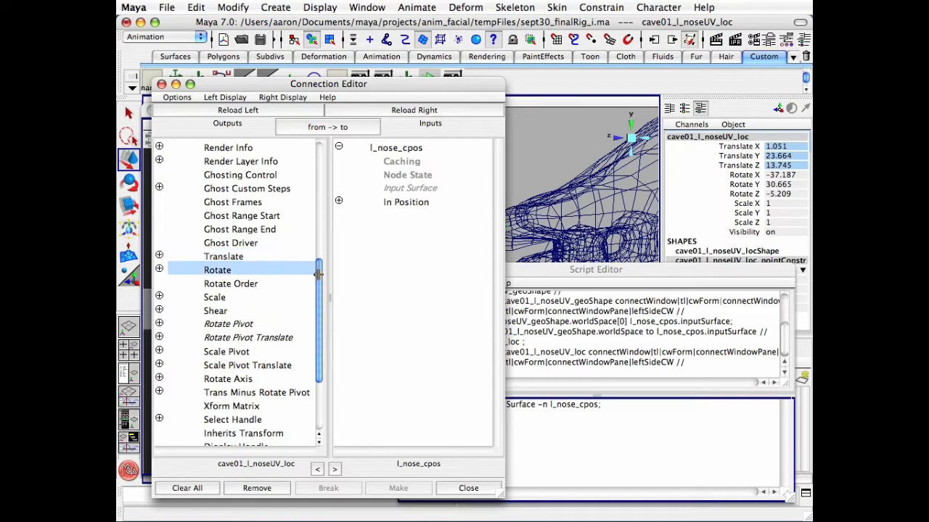
click(259, 256)
drag(315, 270, 317, 291)
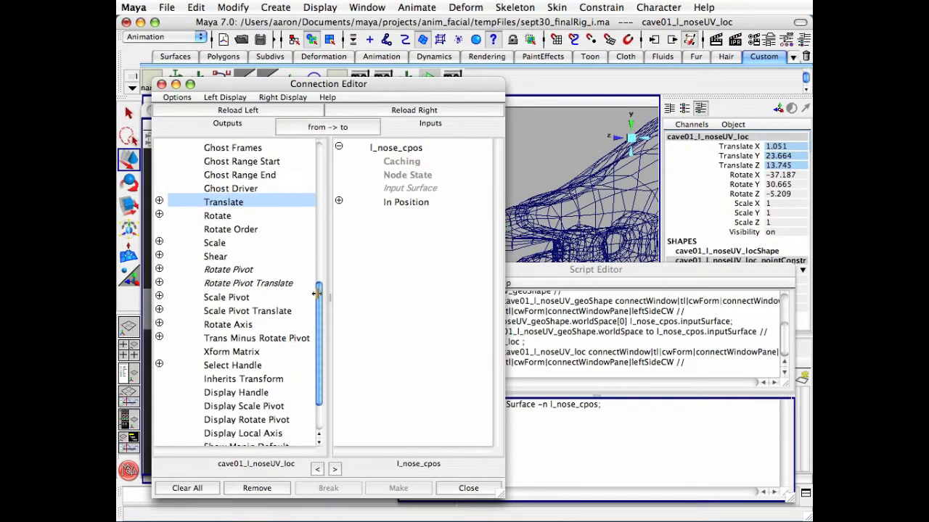
click(410, 202)
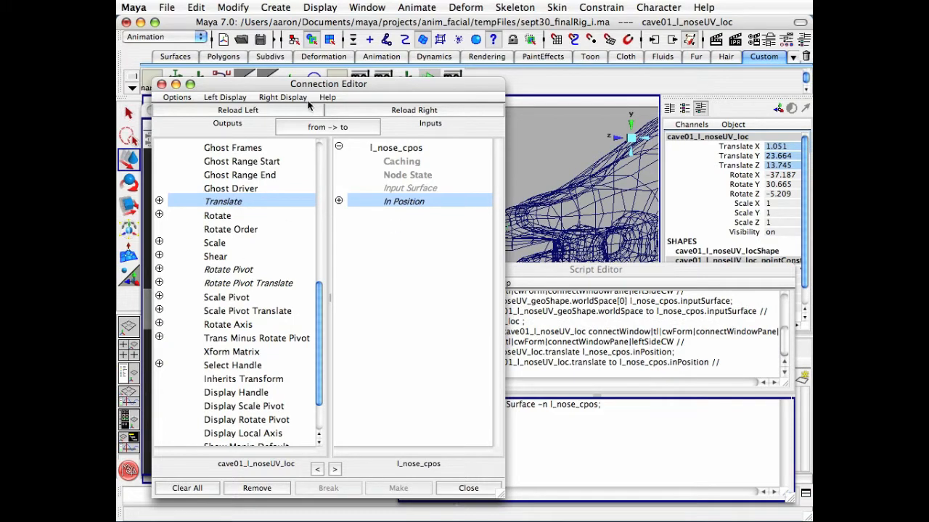
click(474, 489)
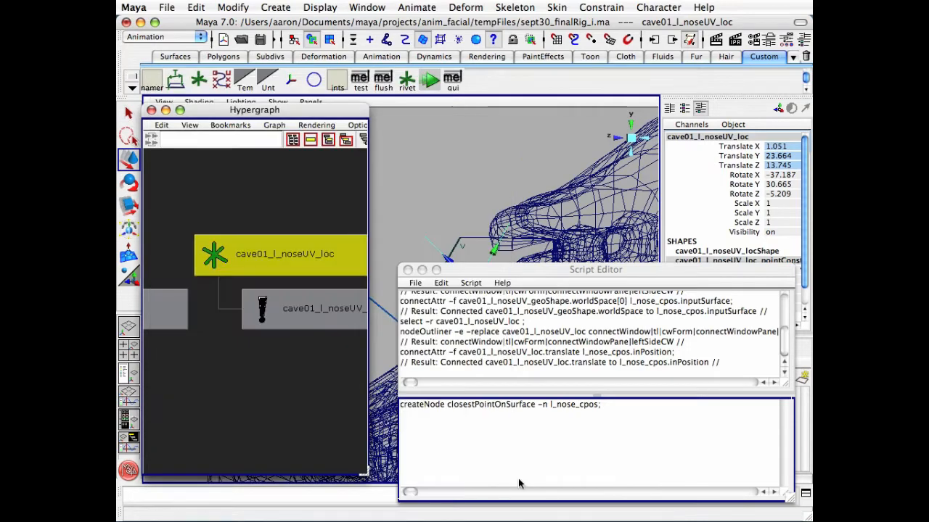
Step: Create a pointOnSurfaceInfo node named l_nose_posi with a MEL createNode command and close the Script Editor
click(616, 405)
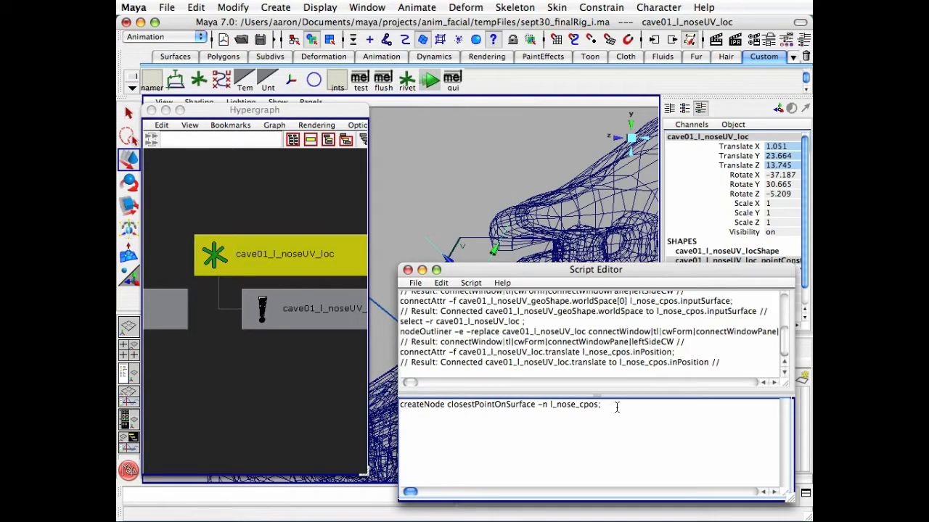
text(createNode pointOnSurfaceInfo -n l_nose_posi;)
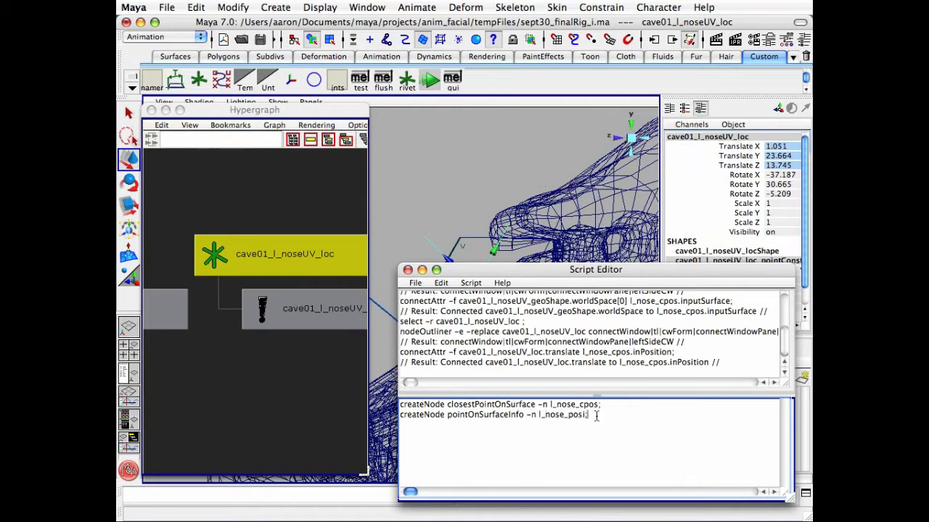
drag(596, 416, 410, 420)
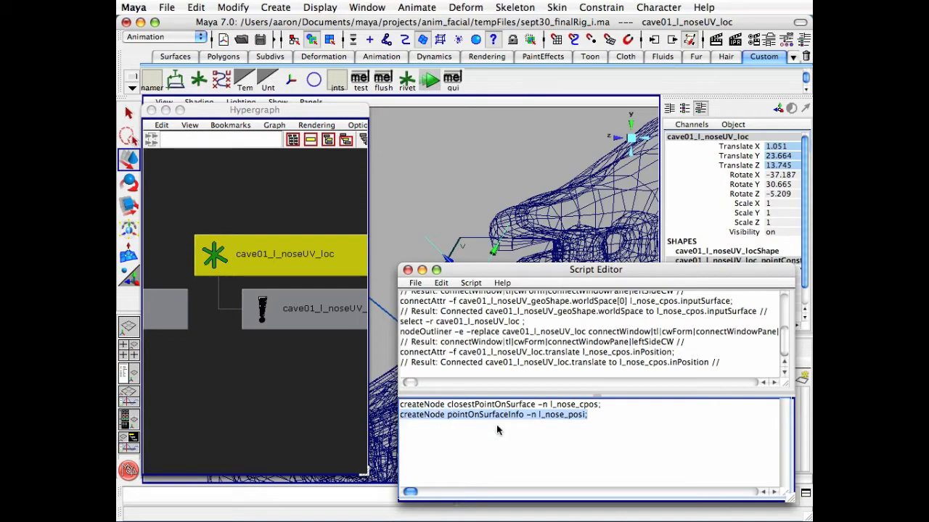
key(ctrl+Return)
click(407, 271)
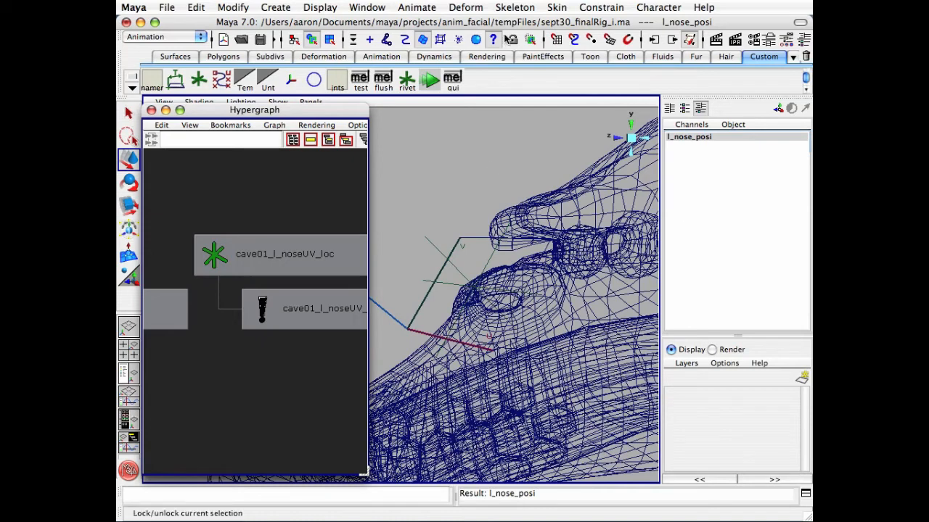
Step: Open the Connection Editor and load l_nose_posi as its input side
click(365, 8)
mouse_move(468, 34)
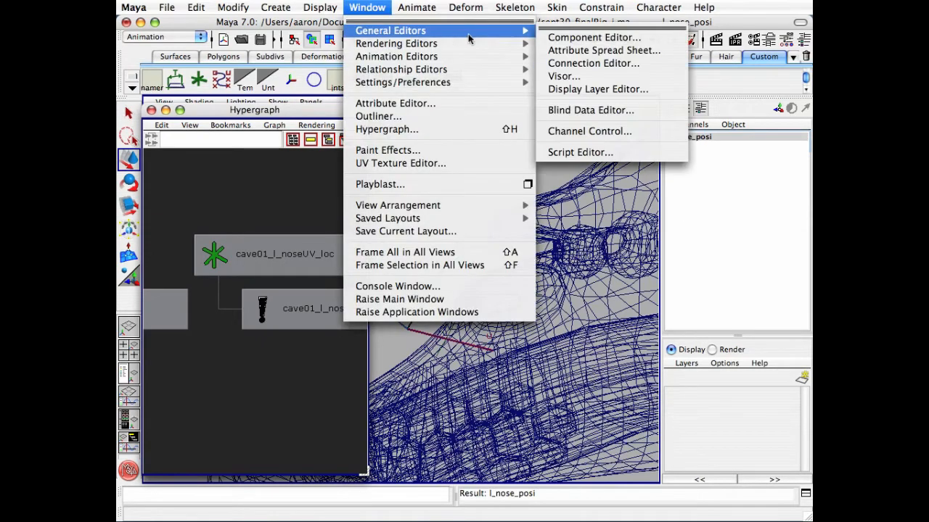
click(661, 64)
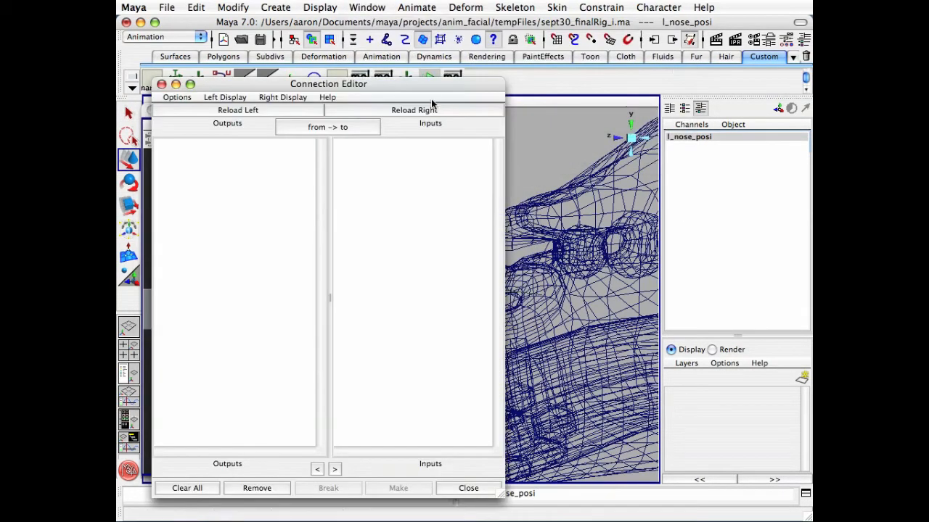
drag(433, 101, 719, 96)
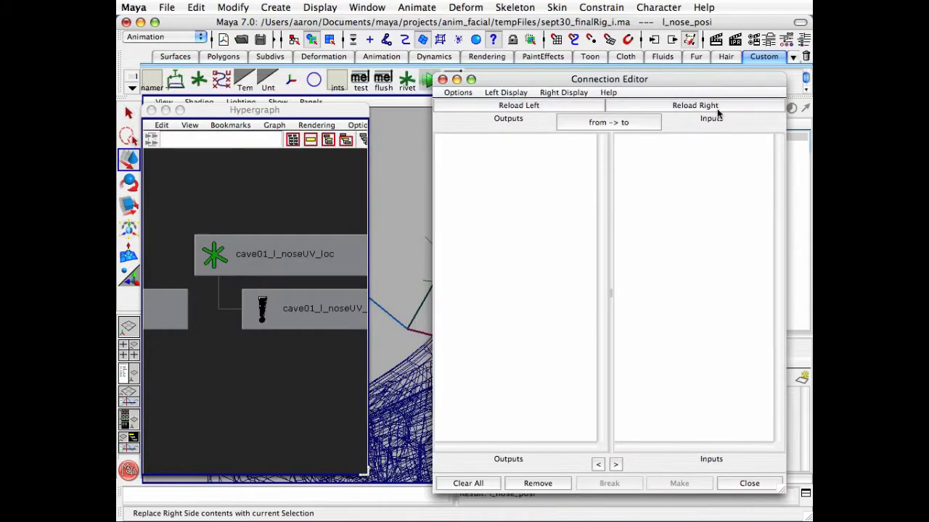
click(719, 107)
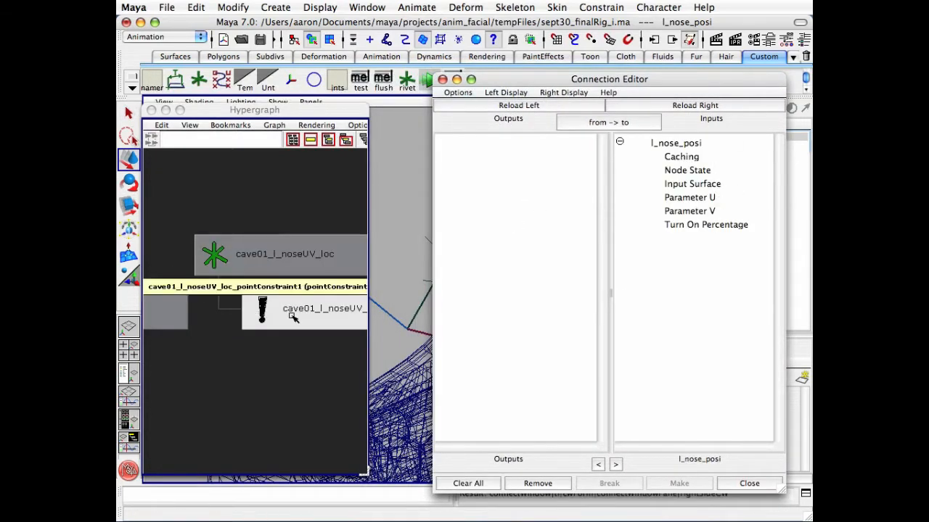
Step: Select the l_nose_cpos output node of cave01_l_noseUV_loc and load it as the output side of the Connection Editor
click(290, 253)
drag(593, 87, 306, 78)
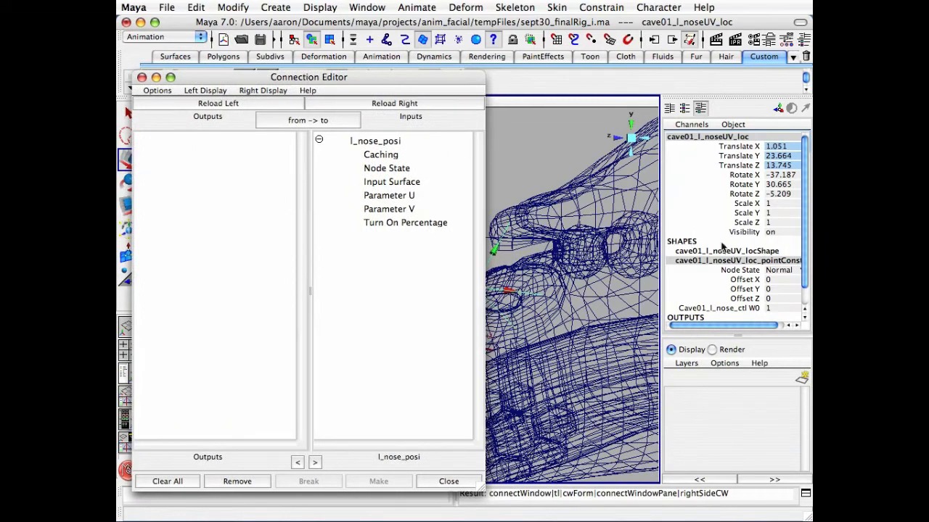
drag(806, 201, 804, 259)
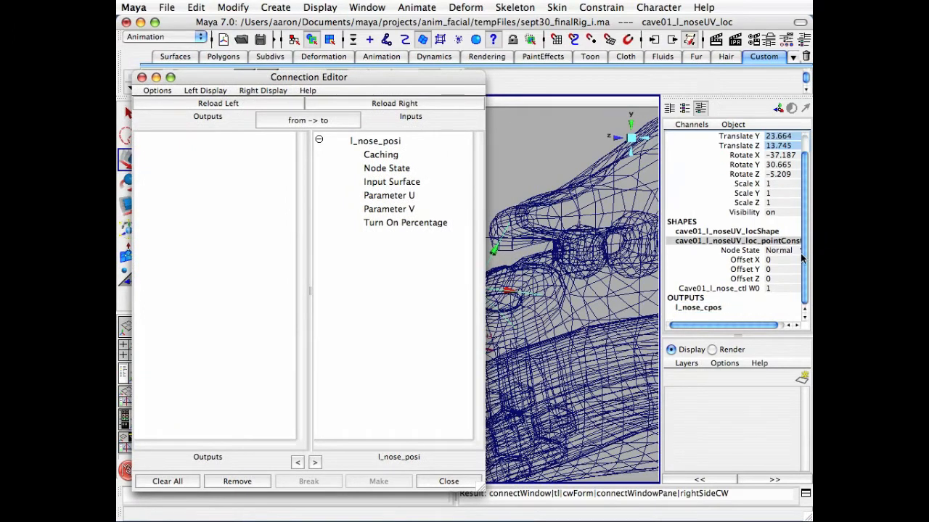
click(714, 310)
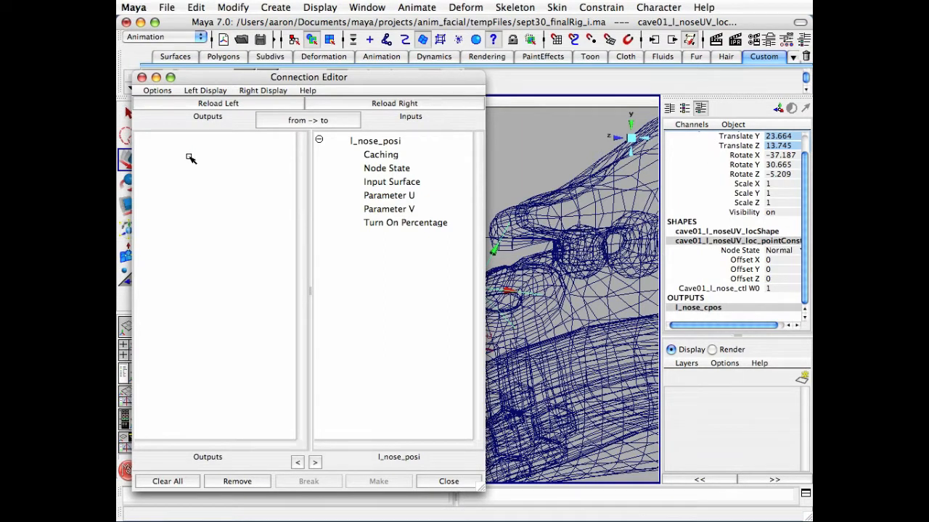
click(215, 103)
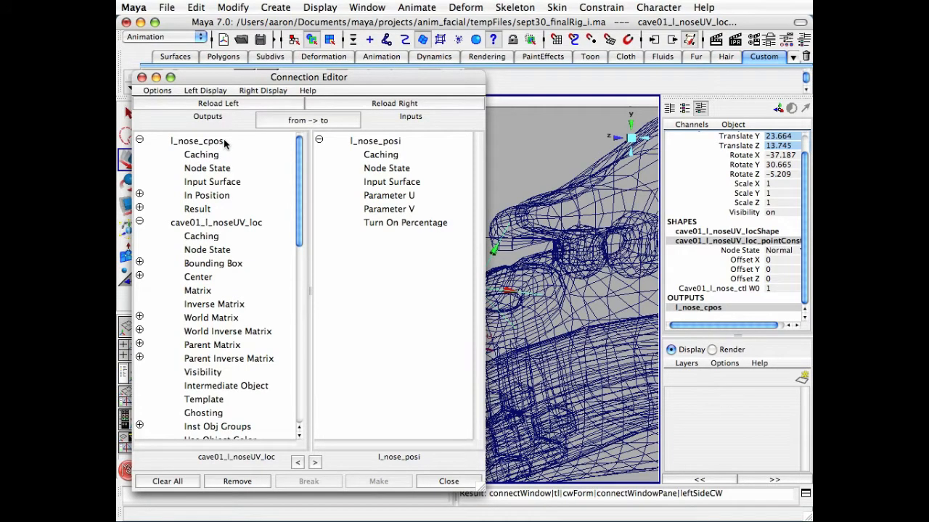
Step: Connect the Result Parameter U and Parameter V of l_nose_cpos to Parameter U and Parameter V of l_nose_posi
click(140, 208)
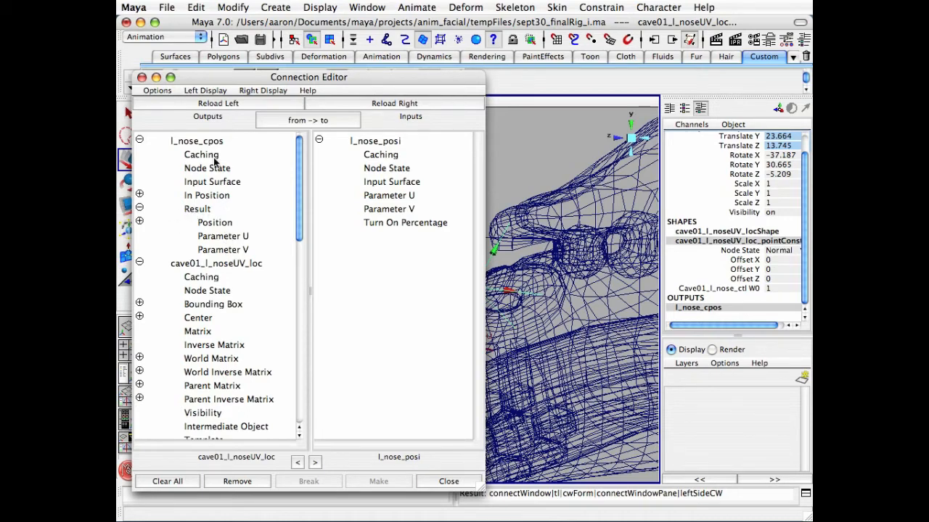
click(242, 240)
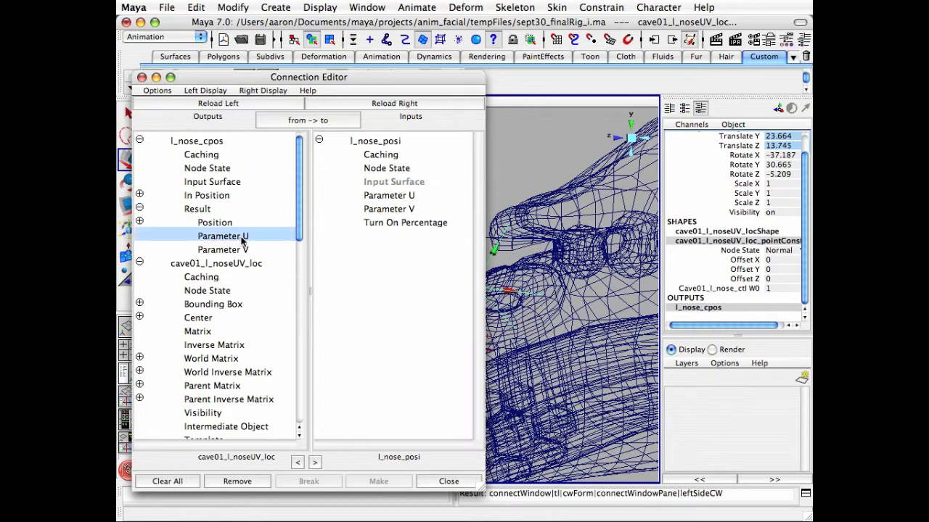
click(396, 196)
click(253, 250)
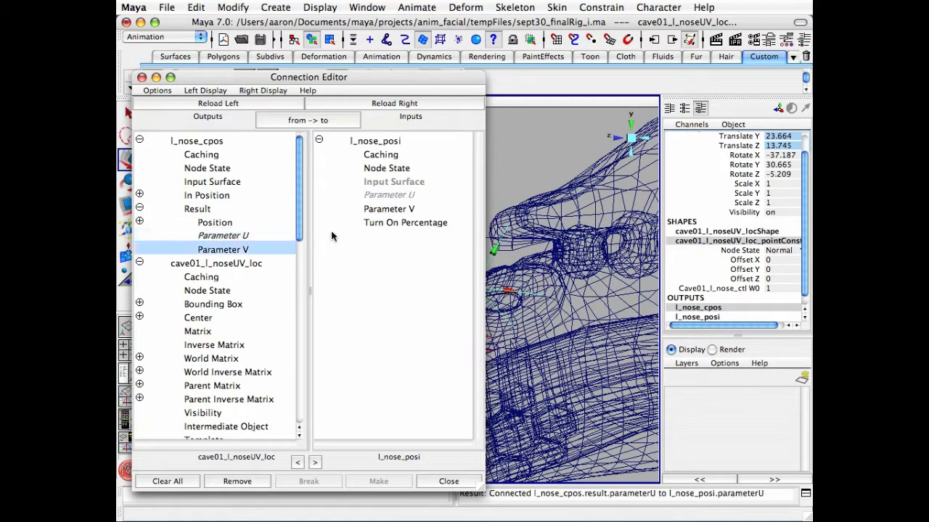
click(398, 209)
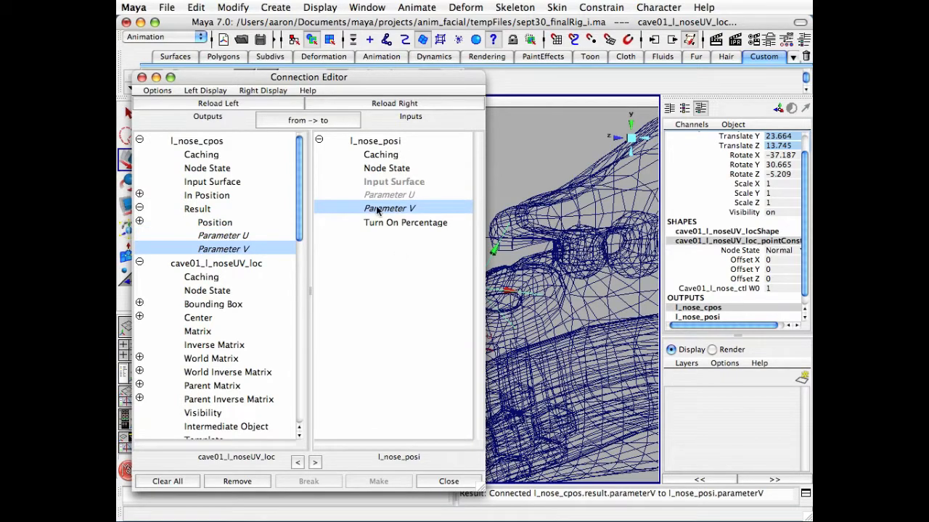
Step: Select the shape node of the cave01_l_noseUV_geo plane and load it as the output side of the Connection Editor
click(524, 154)
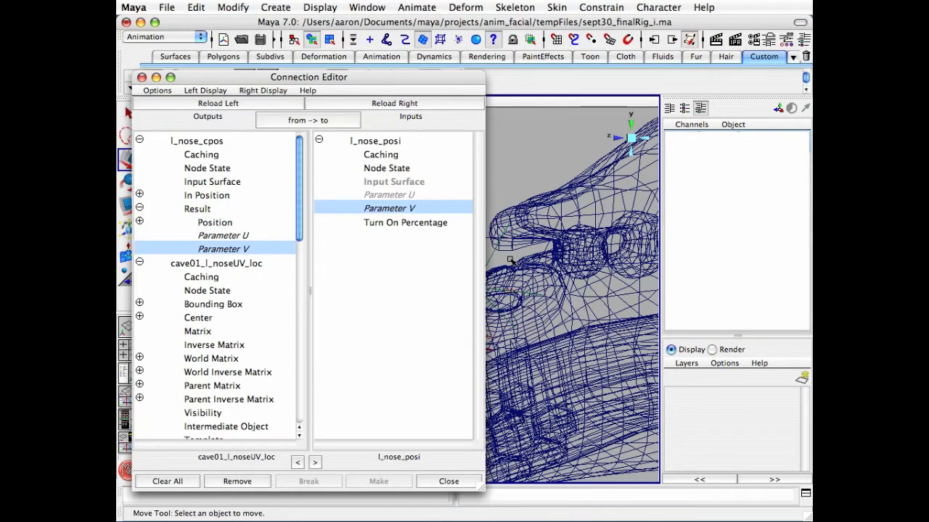
scroll(521, 257, up, 3)
click(551, 238)
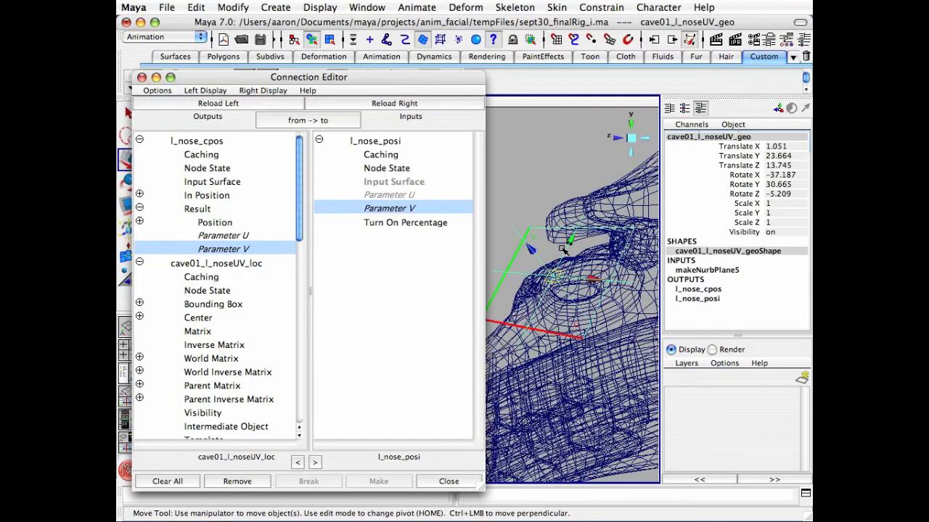
key(Down)
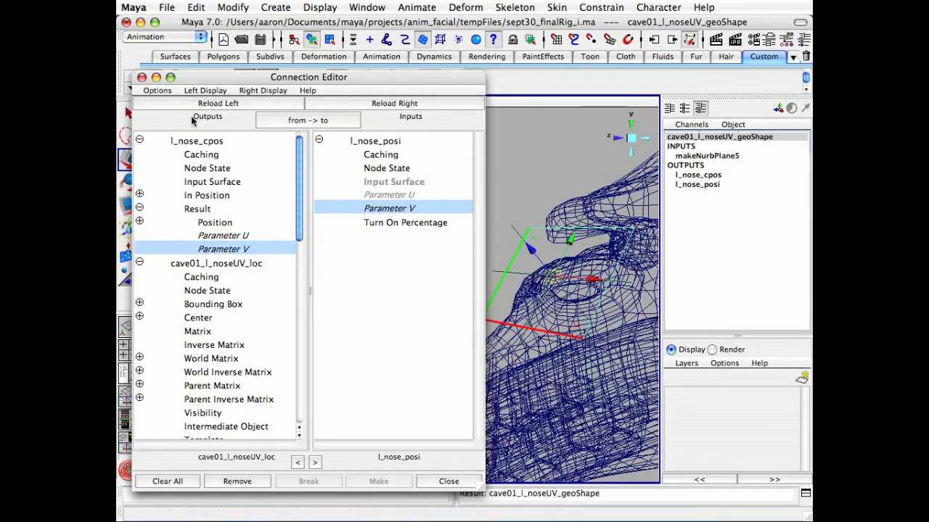
click(216, 103)
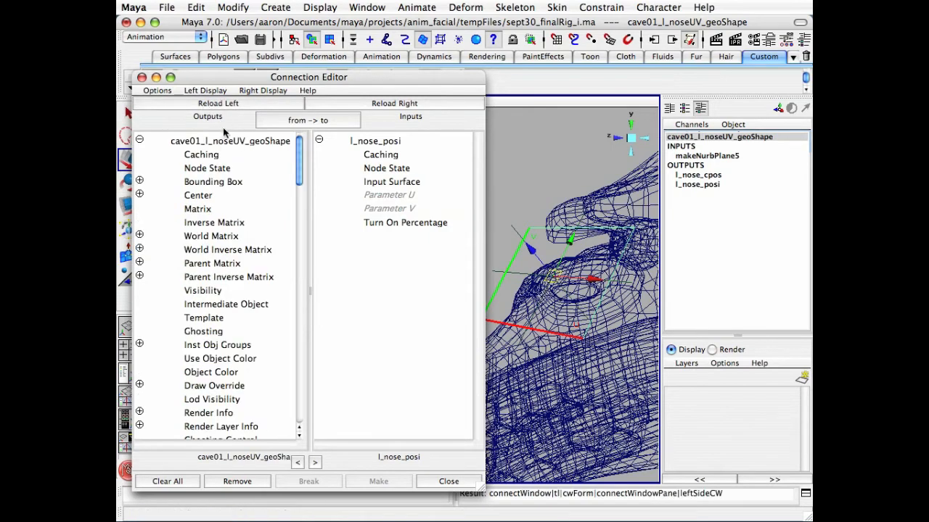
Step: Connect the World Space output of cave01_l_noseUV_geoShape to the Input Surface of l_nose_posi and close the Connection Editor
drag(296, 168, 303, 315)
click(221, 266)
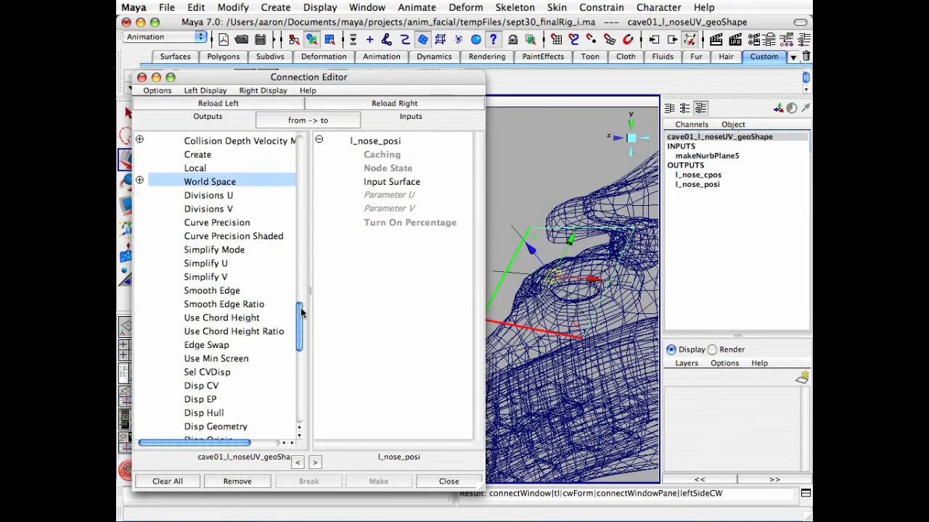
click(404, 182)
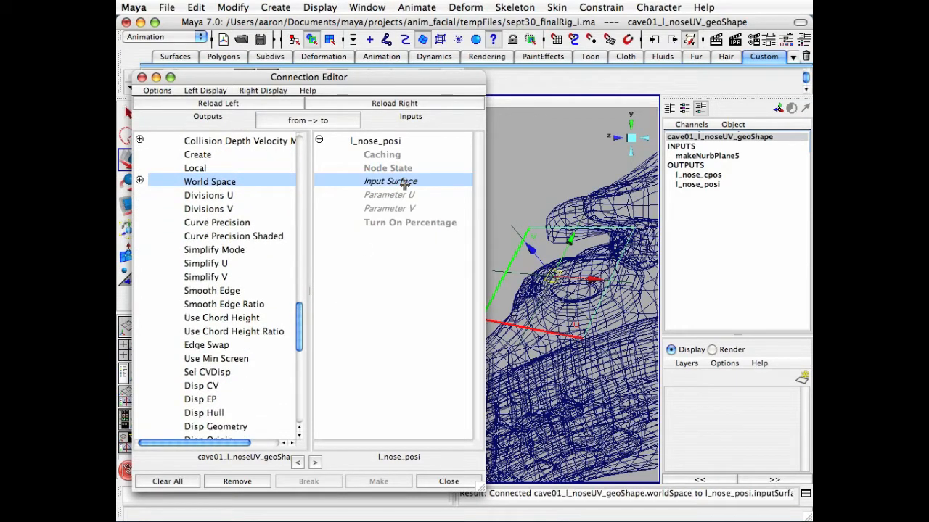
click(449, 482)
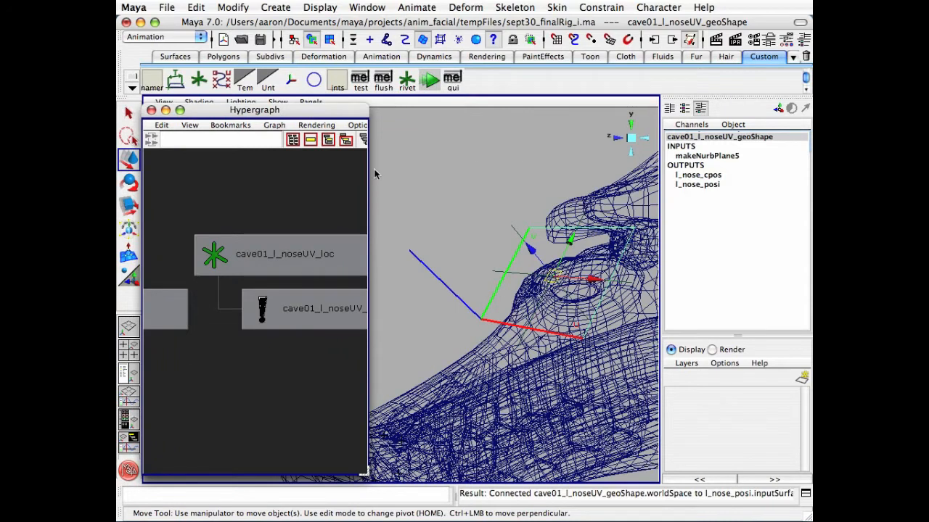
Step: Open the Attribute Editor for the plane's shape and show the attributes of its l_nose_posi output node
click(718, 186)
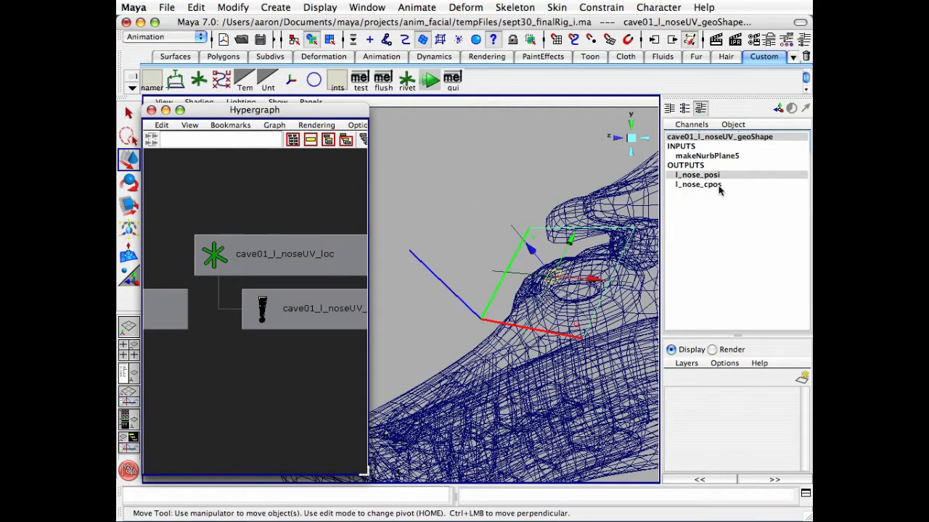
click(719, 186)
click(715, 176)
key(ctrl+a)
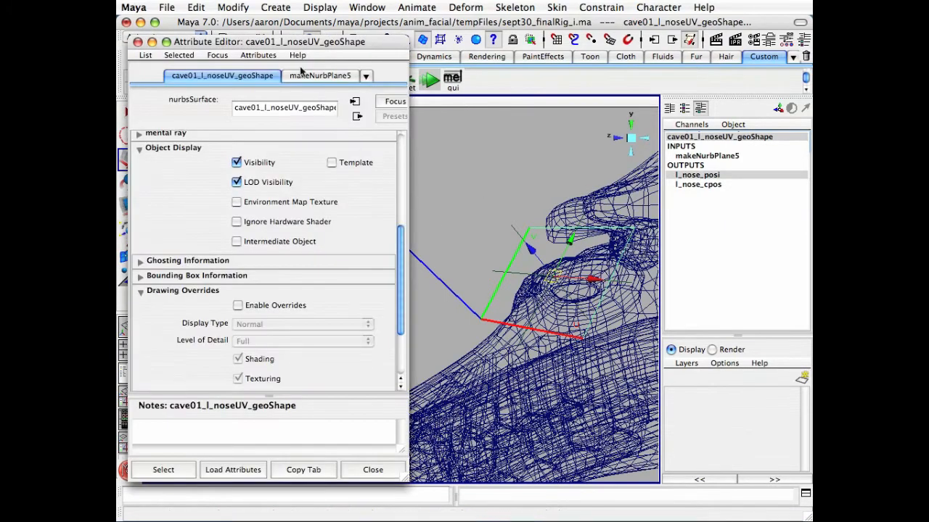
drag(294, 45, 548, 61)
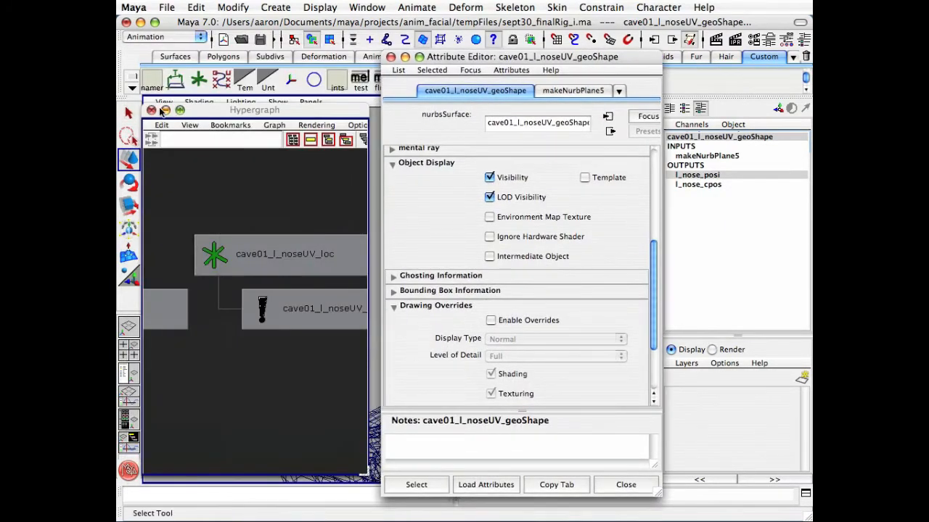
click(517, 70)
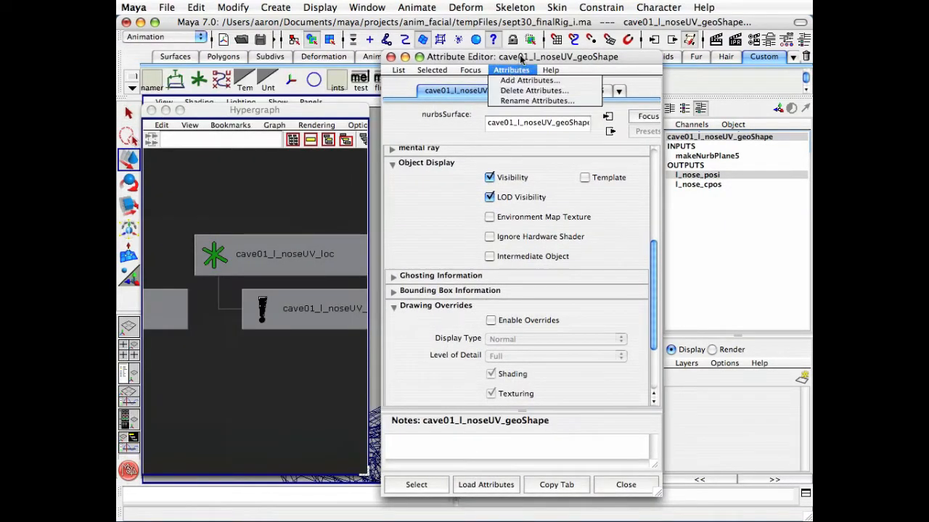
click(525, 58)
drag(531, 56, 300, 56)
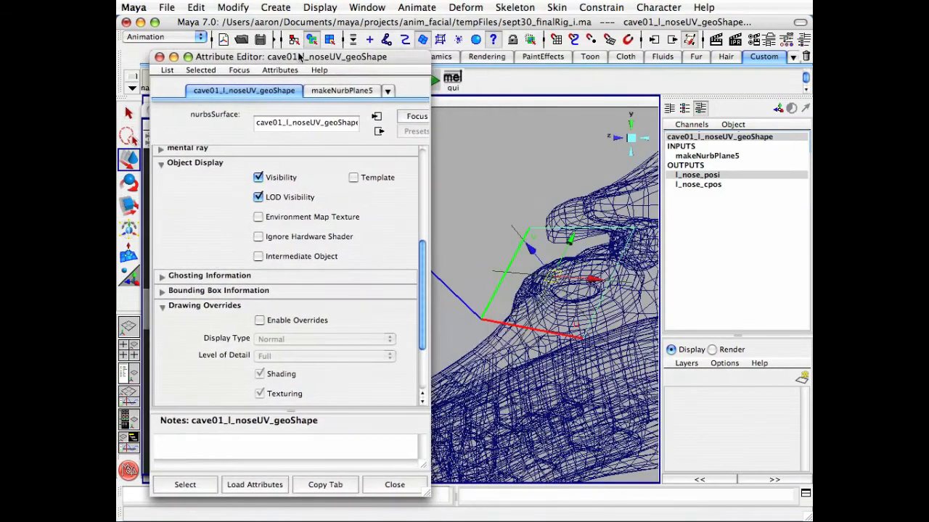
click(387, 91)
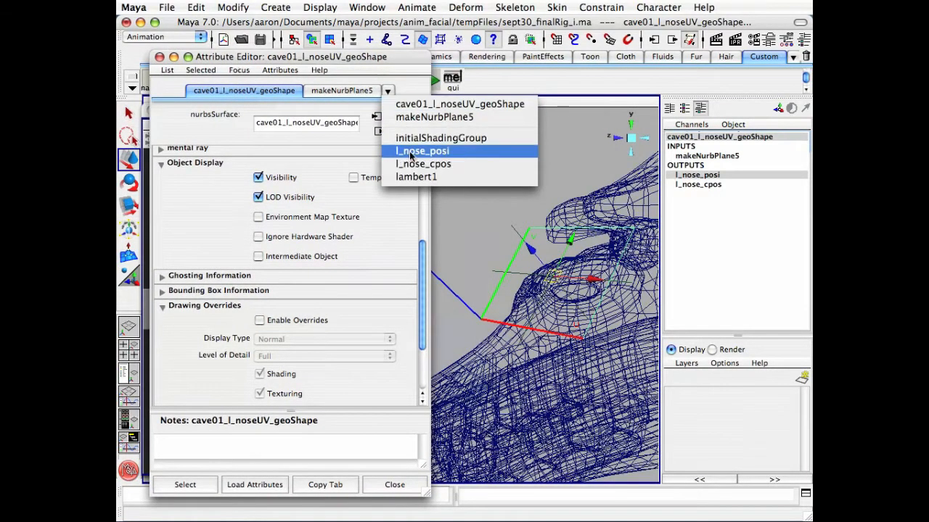
click(413, 153)
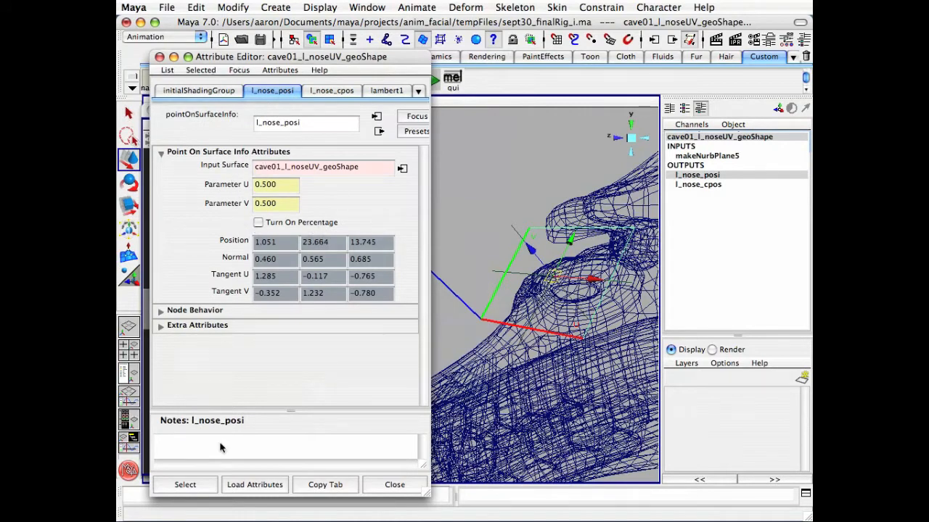
Step: Keep a floating copy of the l_nose_posi attributes, shrunk and placed clear of the nose, and close the Attribute Editor
click(394, 485)
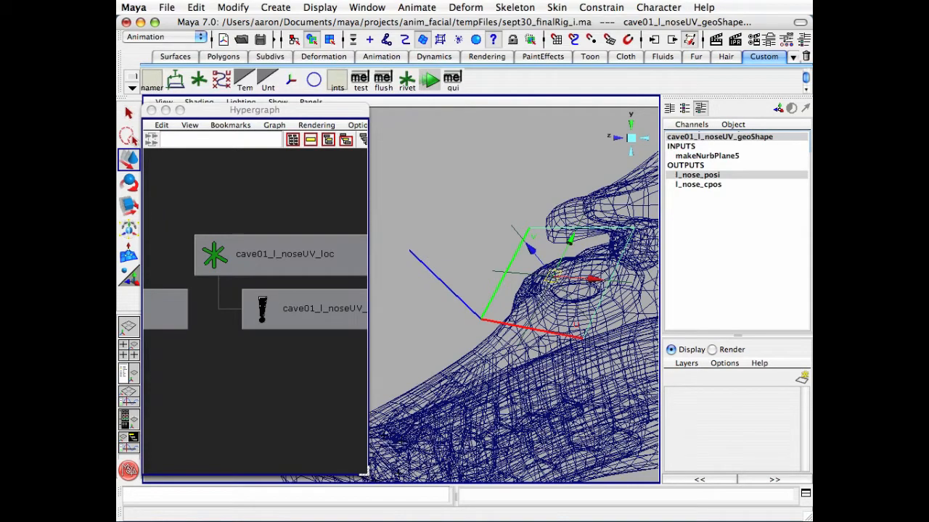
drag(812, 172, 662, 226)
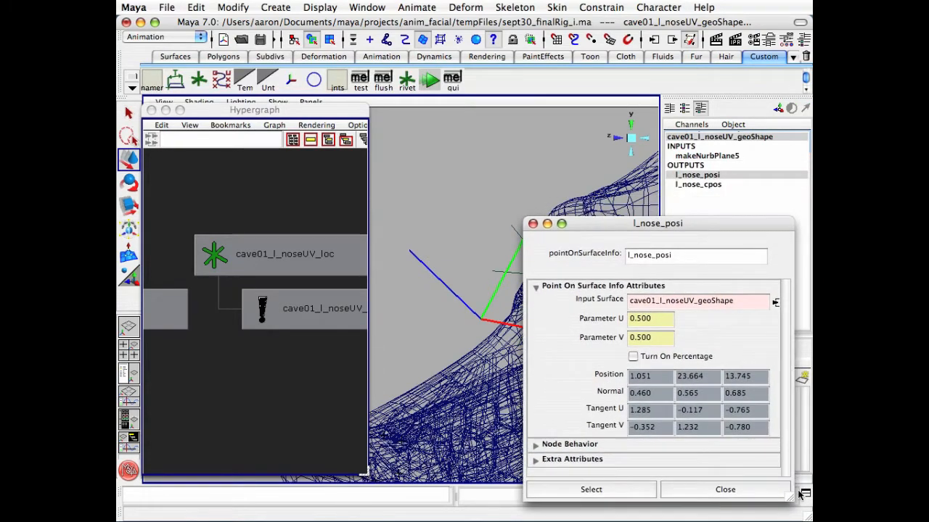
drag(792, 497, 793, 383)
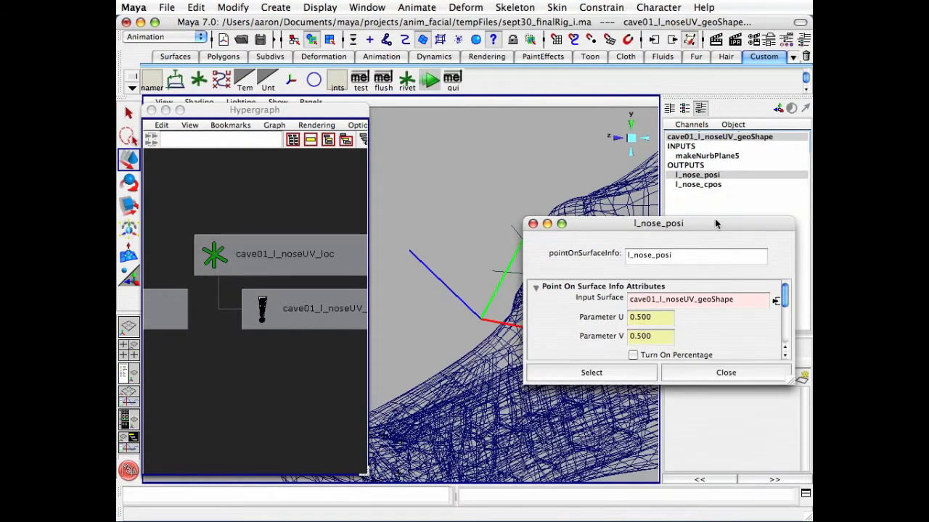
drag(715, 219, 717, 331)
Step: Turn off the visibility of the cave01_l_noseUV_loc locator, deselect it, and shift the floating l_nose_posi attributes window slightly
click(242, 408)
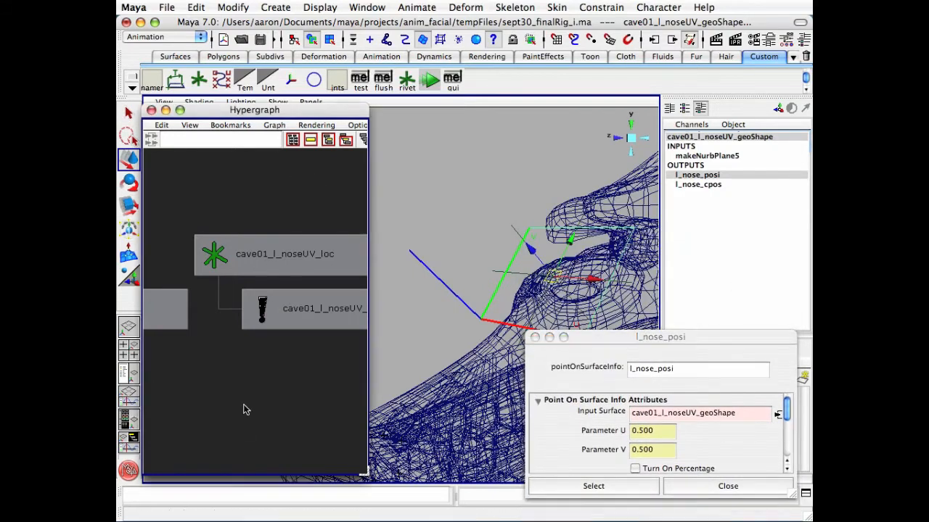
click(275, 247)
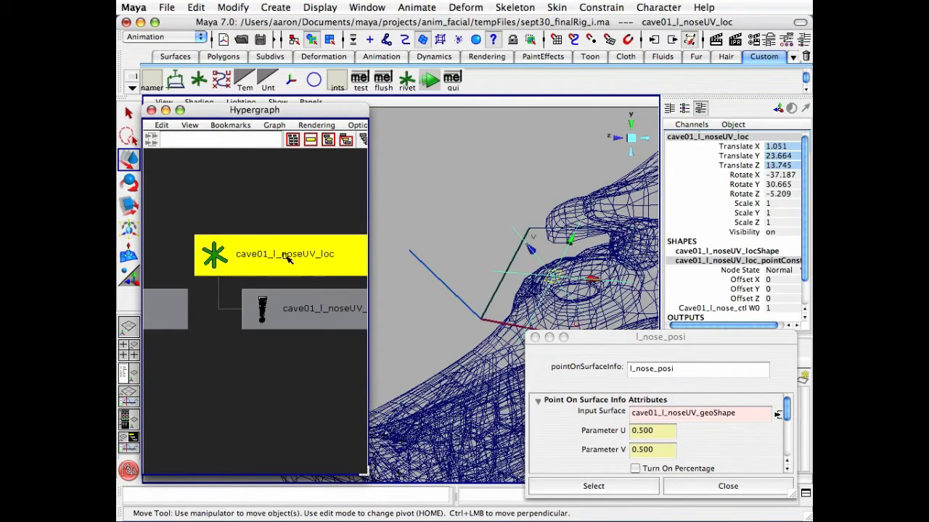
click(771, 233)
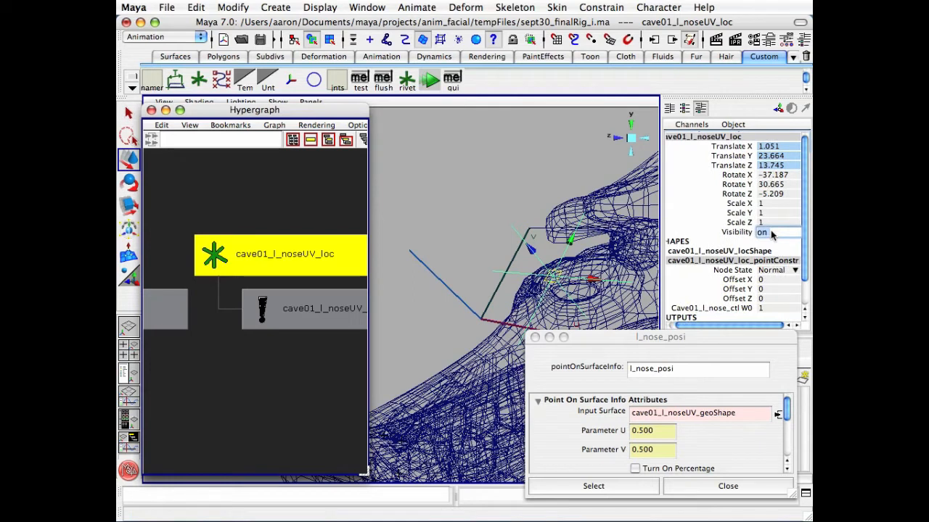
text(0)
key(Return)
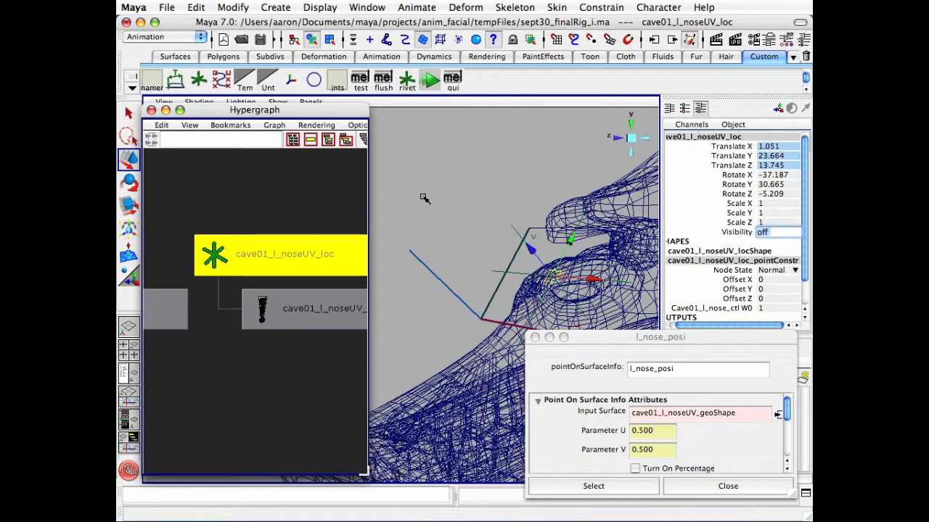
click(481, 234)
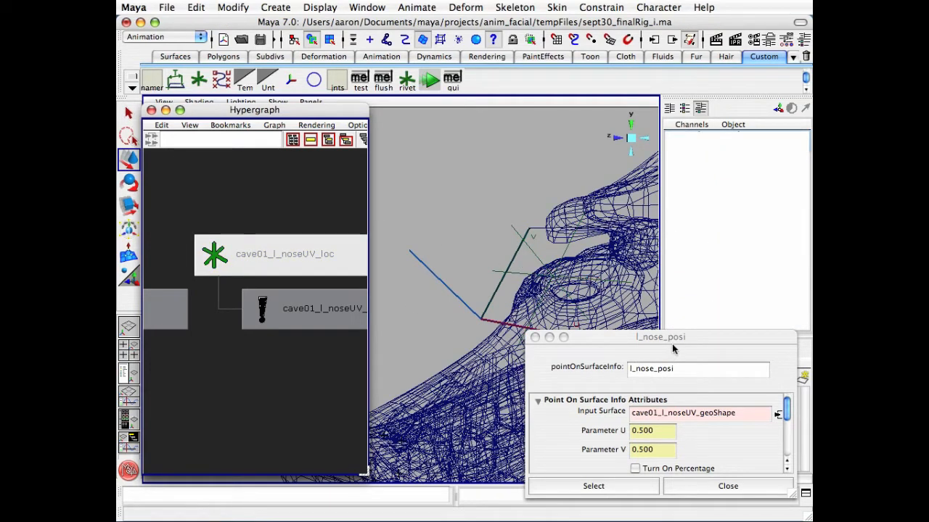
drag(673, 346, 673, 352)
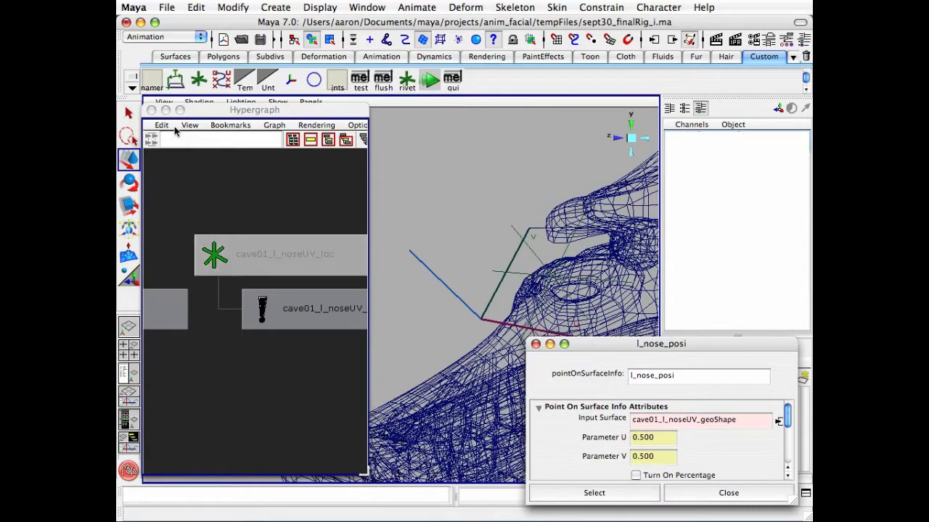
Step: Enable drawing overrides on the shape of the cave01_l_noseUV_geo plane, set its display type to Template, and deselect it
alt+drag(350, 221, 255, 213)
alt+right_drag(255, 213, 292, 218)
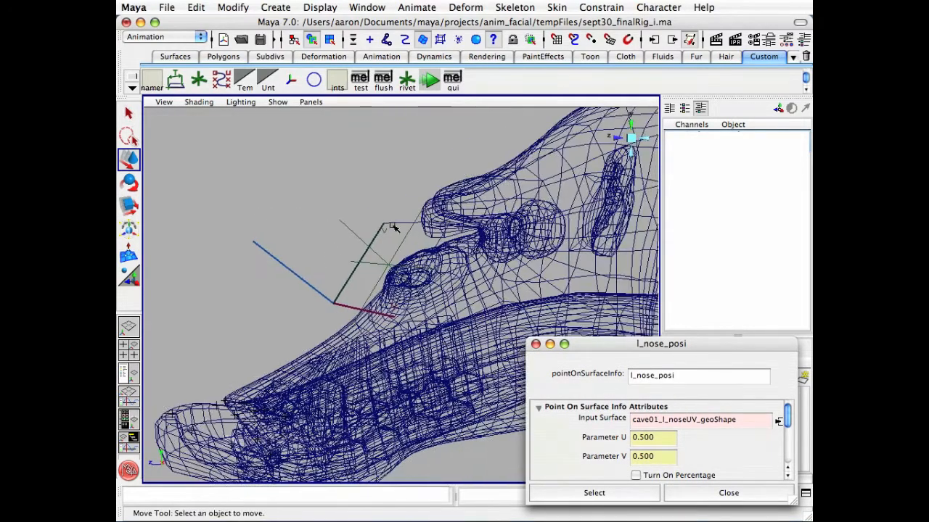
click(403, 249)
alt+drag(344, 272, 372, 278)
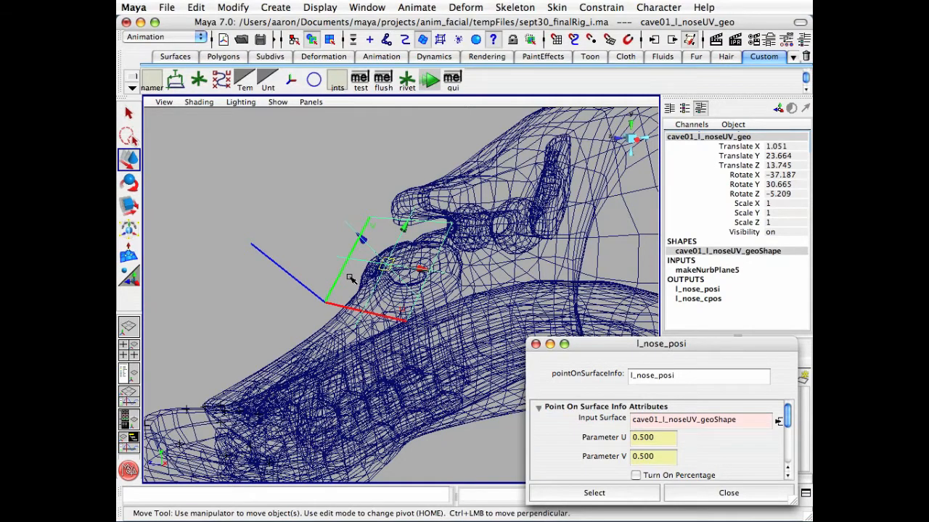
key(ctrl+a)
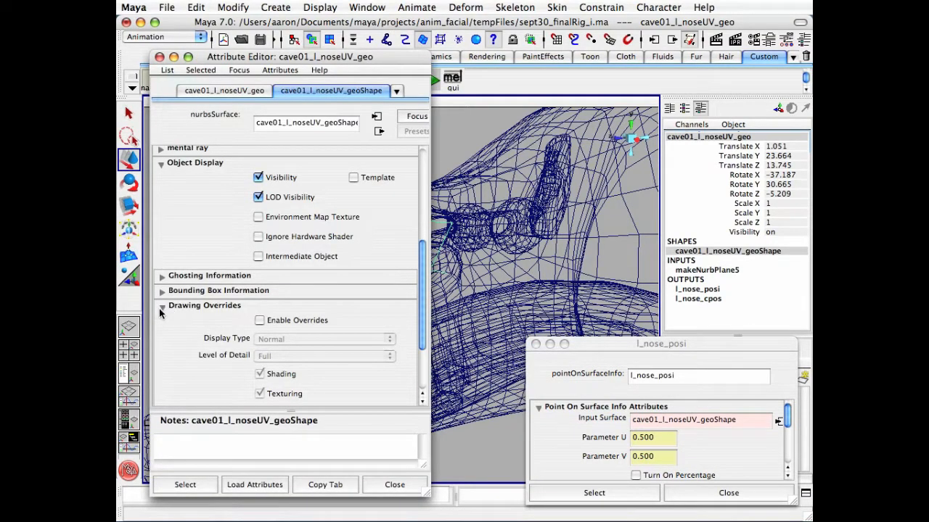
scroll(214, 221, up, 3)
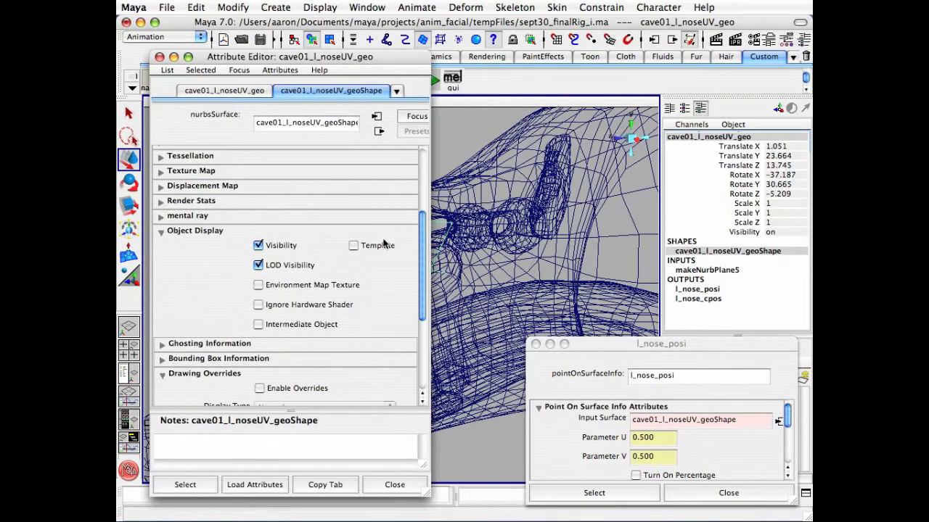
drag(425, 234, 421, 294)
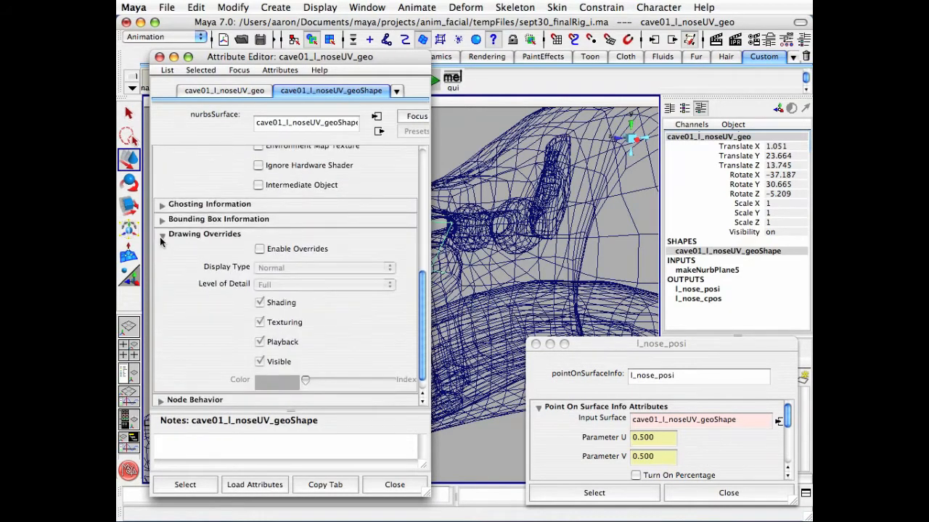
click(259, 249)
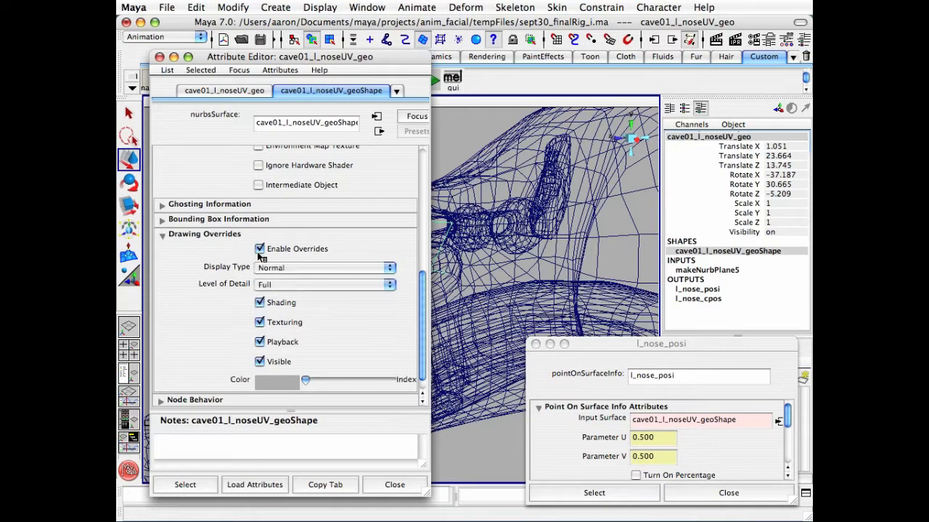
click(291, 267)
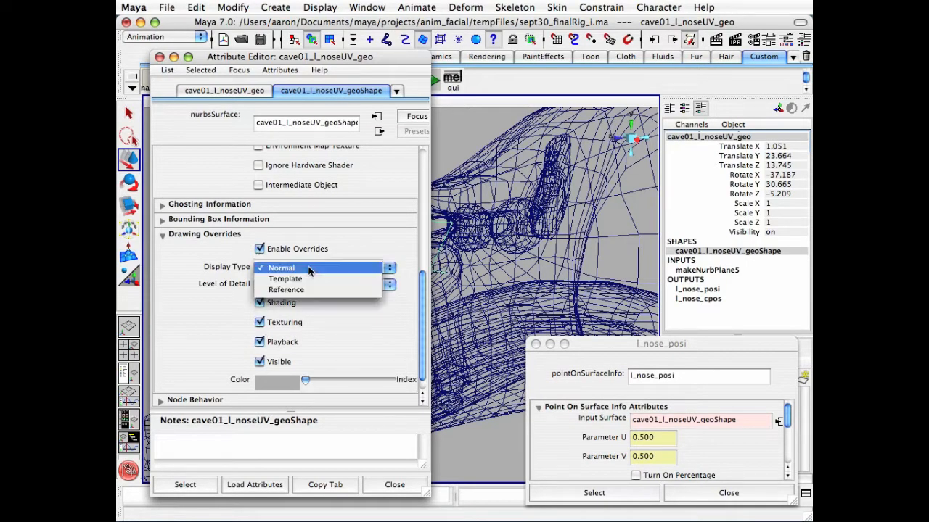
click(305, 279)
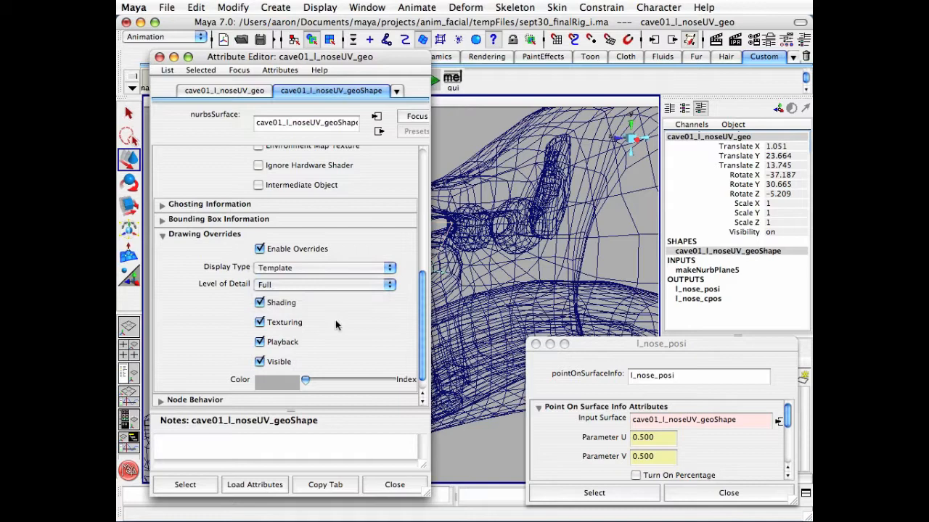
click(392, 485)
click(260, 254)
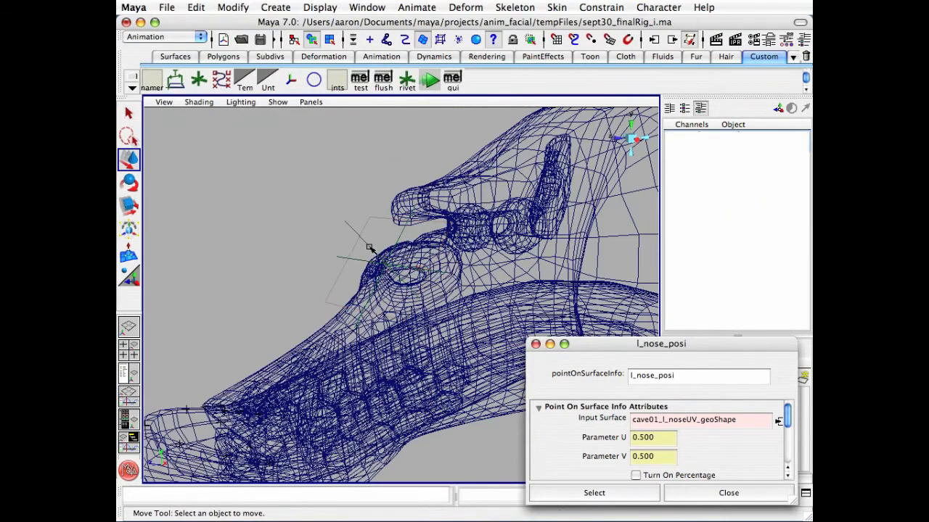
Step: Select the cave01_l_nose_ctl locator and display the model shaded around the left nostril
click(368, 250)
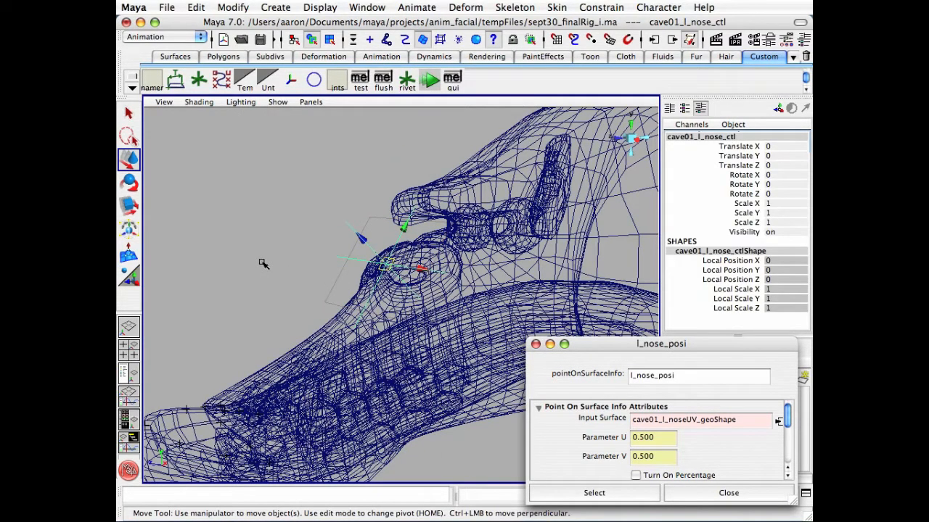
alt+drag(310, 317, 341, 323)
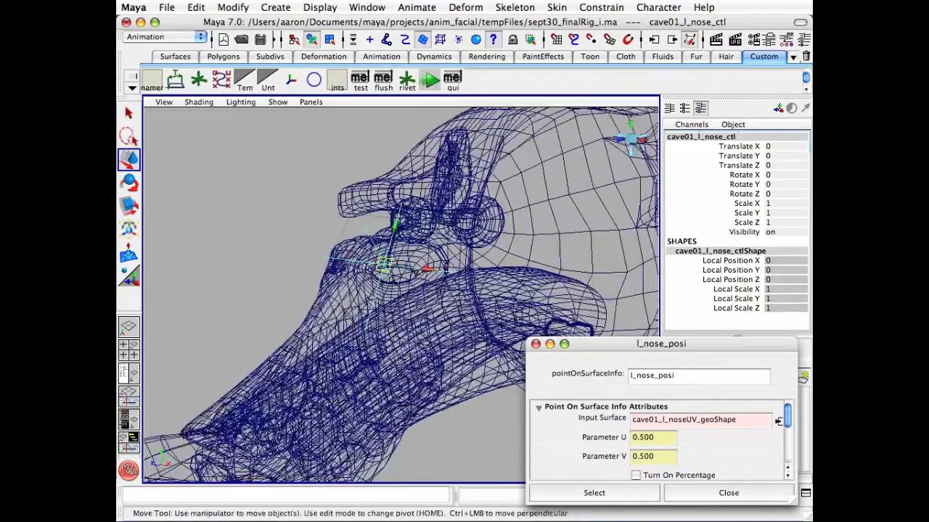
mouse_move(313, 266)
alt+mouse_down()
mouse_move(260, 272)
mouse_move(276, 259)
mouse_move(299, 262)
alt+mouse_up()
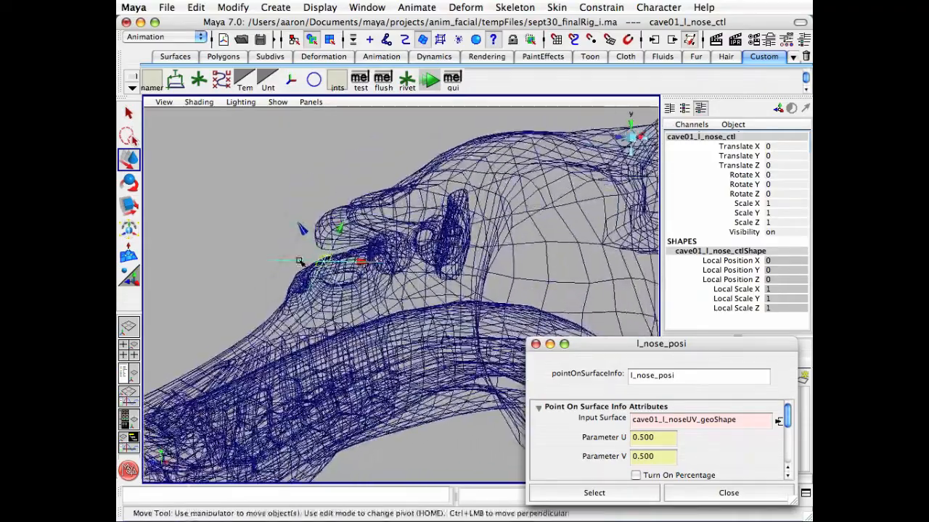
key(5)
alt+drag(332, 288, 365, 301)
alt+middle_drag(342, 293, 421, 298)
alt+right_drag(406, 294, 446, 296)
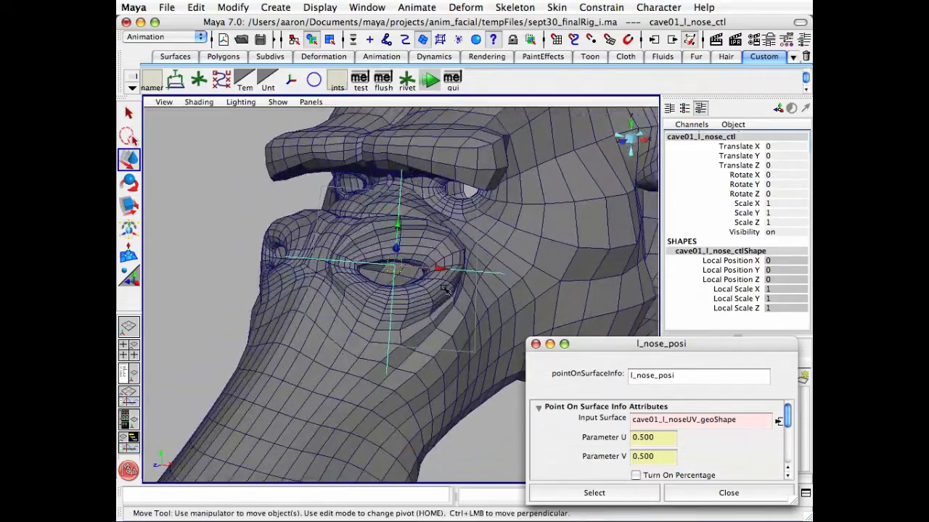
alt+drag(445, 295, 405, 275)
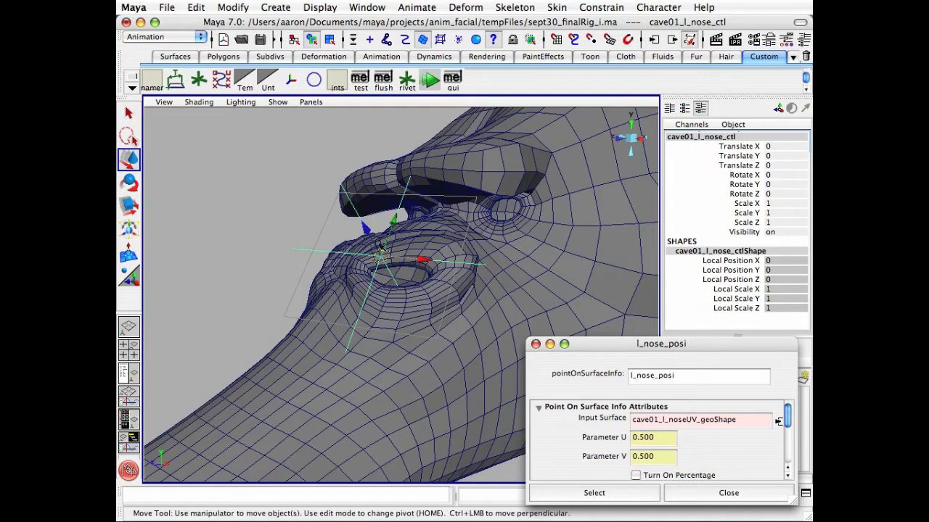
Step: Open the Attribute Editor for the cave01_l_nose_ctl transform and expand its Translate limit information
key(ctrl+a)
alt+middle_drag(483, 238, 610, 214)
alt+right_drag(609, 214, 551, 208)
alt+middle_drag(552, 208, 569, 202)
click(234, 92)
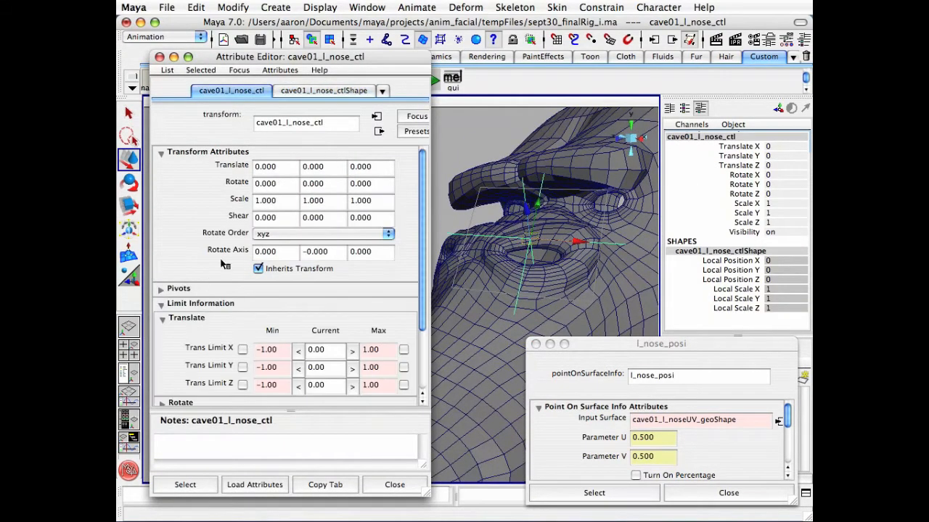
click(163, 318)
click(161, 304)
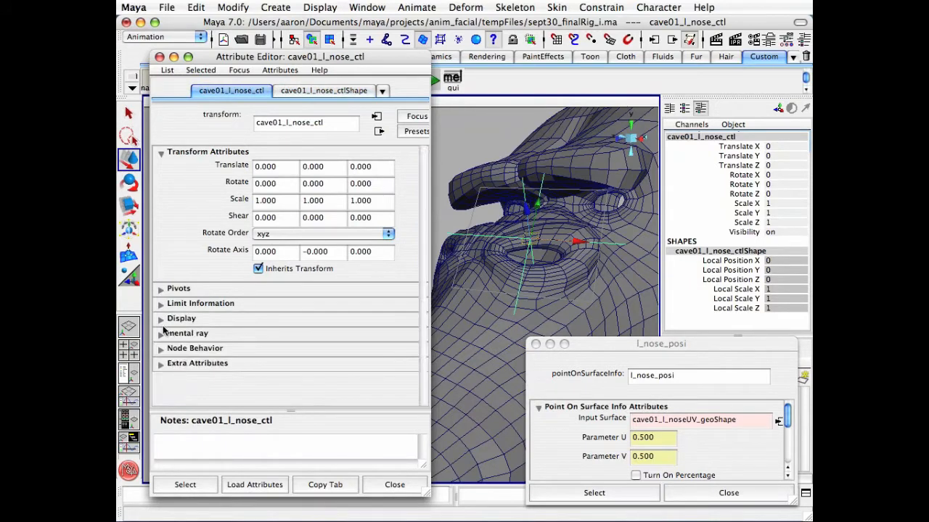
click(161, 304)
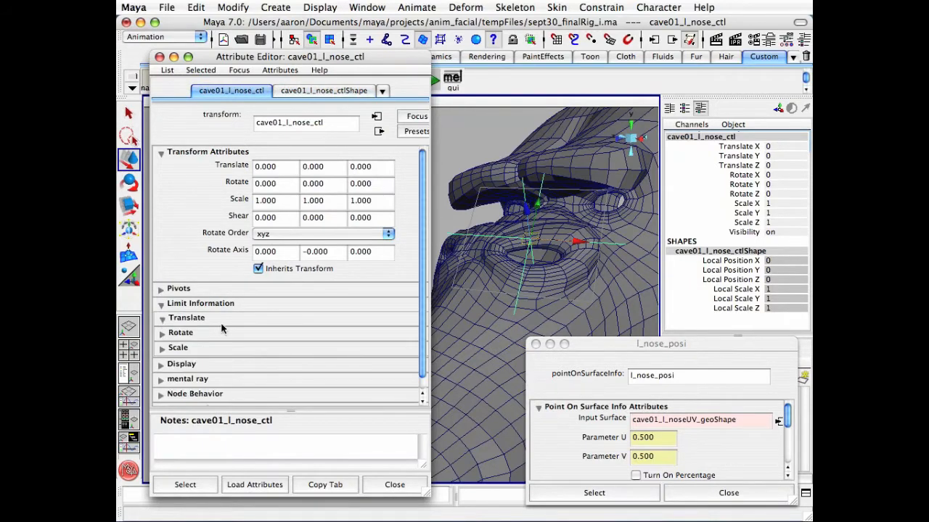
click(163, 318)
drag(425, 287, 417, 410)
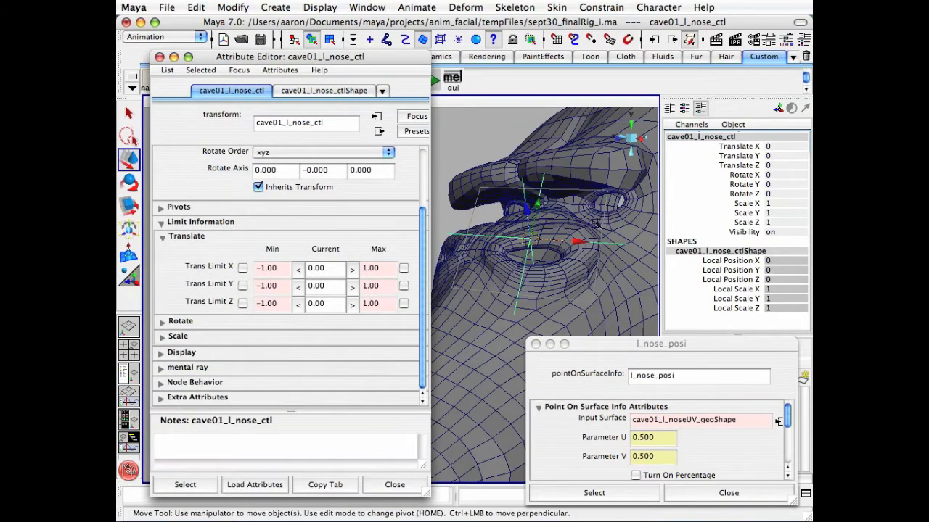
Step: Set and enable minimum and maximum Translate Z limits of 0 on cave01_l_nose_ctl, and test them by moving it along Z
alt+drag(597, 224, 479, 206)
alt+drag(528, 233, 541, 236)
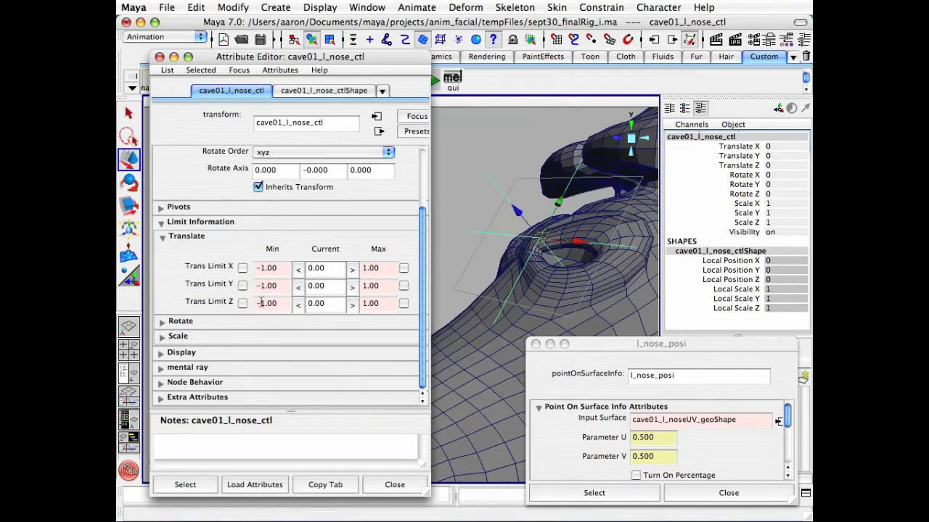
click(299, 306)
click(352, 304)
click(404, 303)
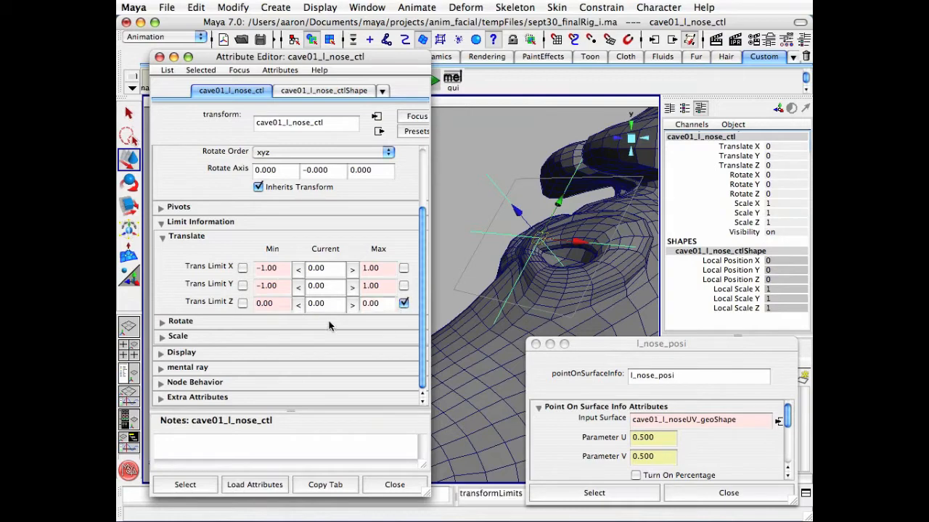
click(243, 303)
drag(516, 210, 497, 194)
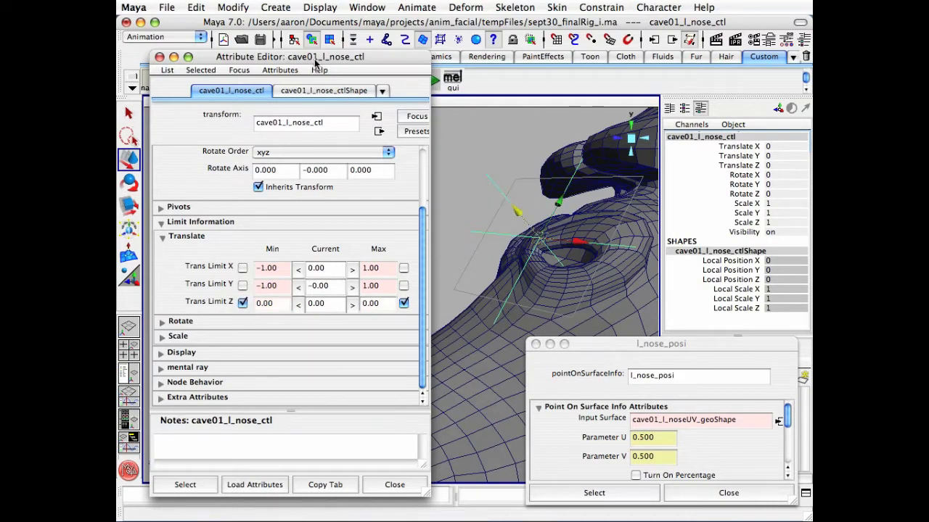
Step: Enable the minimum Translate X limit of cave01_l_nose_ctl and set it to -0.5
drag(315, 61, 295, 58)
alt+drag(525, 183, 535, 204)
alt+drag(490, 174, 529, 225)
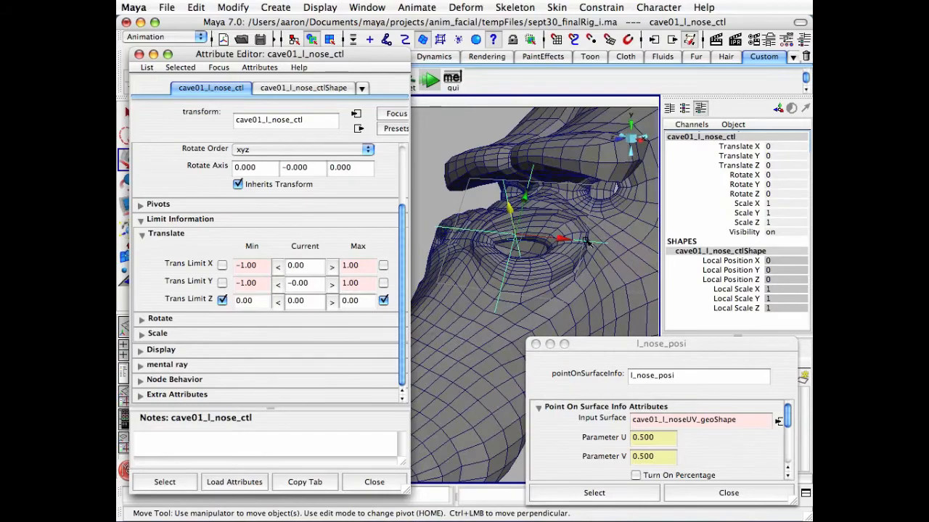
alt+drag(585, 243, 580, 245)
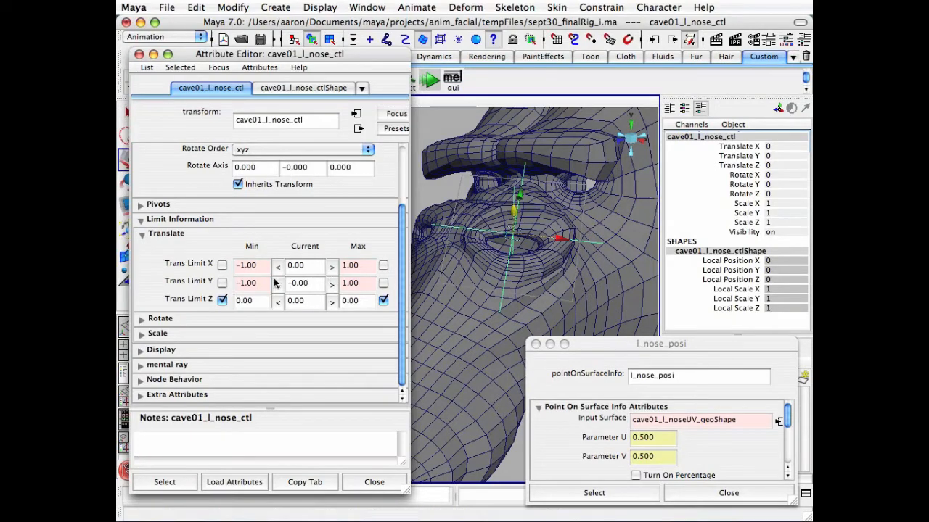
click(222, 266)
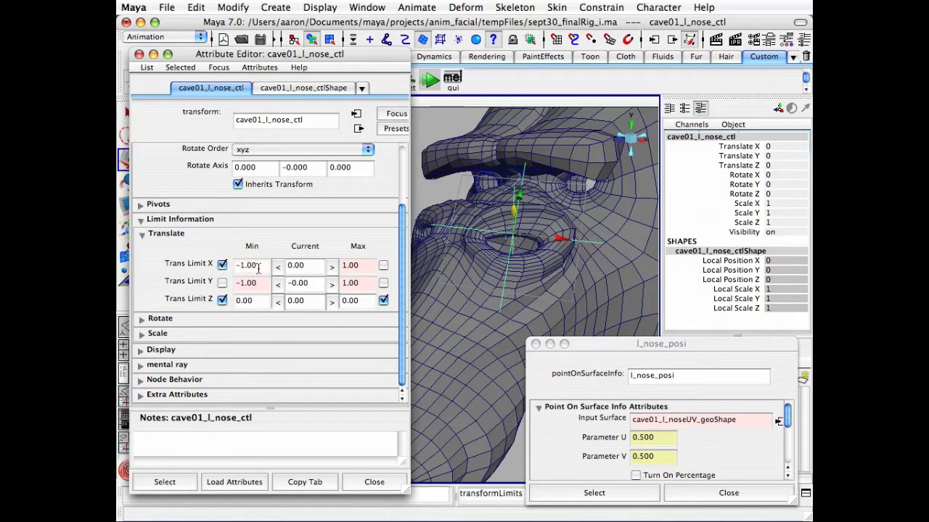
click(245, 266)
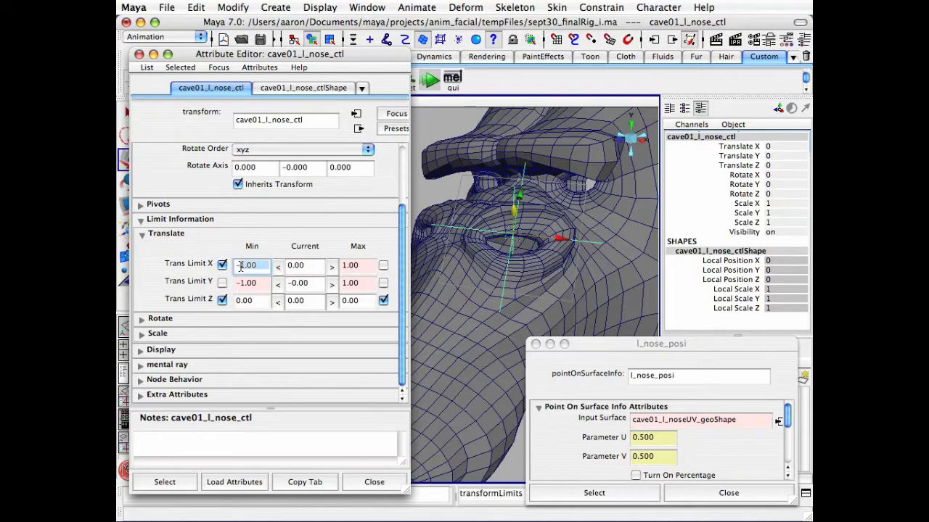
text(-0.5)
key(Return)
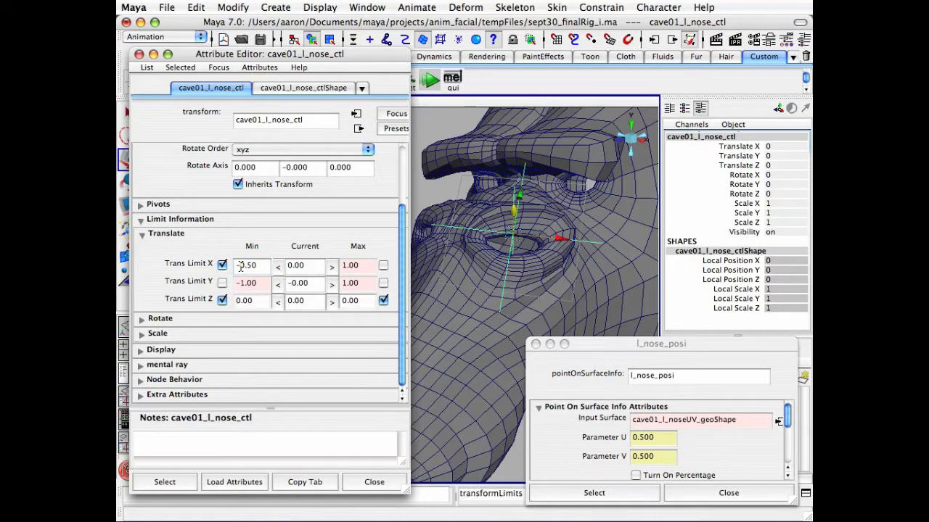
Step: Try a minimum Translate X limit of 0.5, then disable it and move the control back to about 0 in X
click(236, 265)
key(Delete)
key(Return)
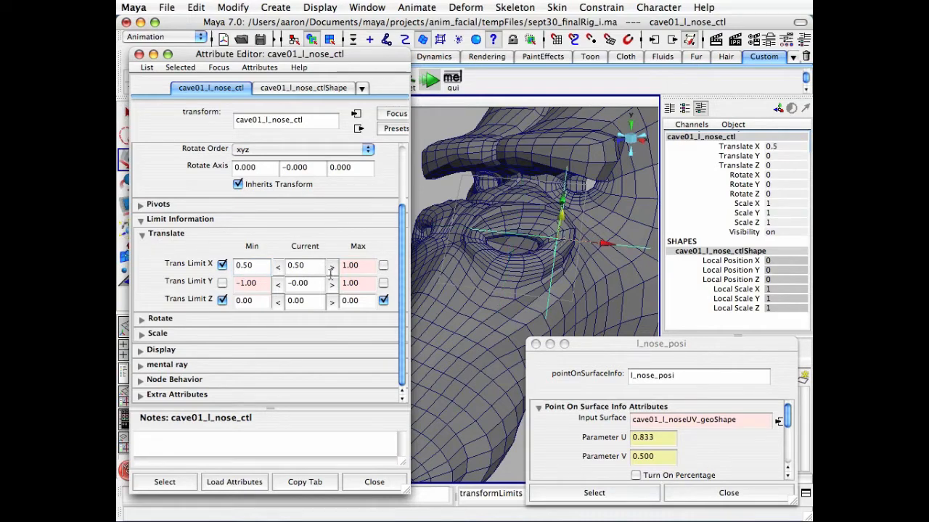
click(222, 266)
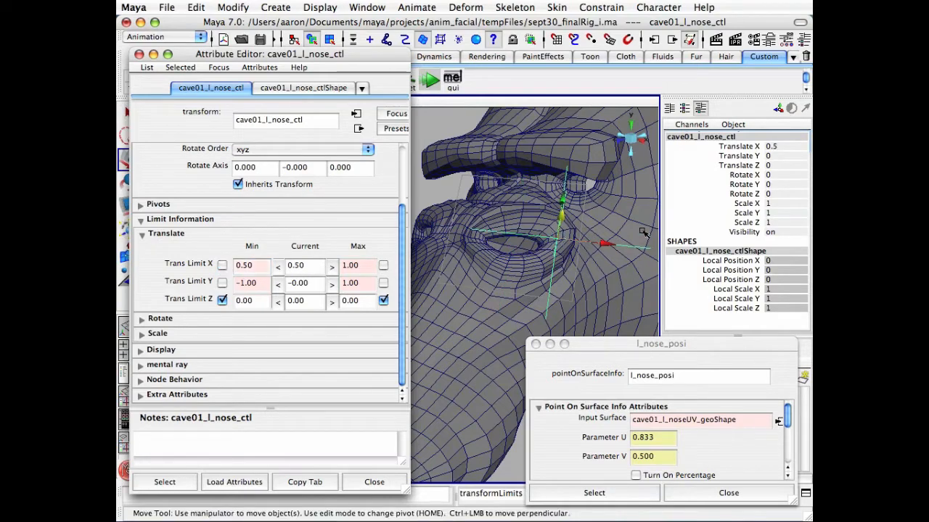
drag(609, 246, 555, 245)
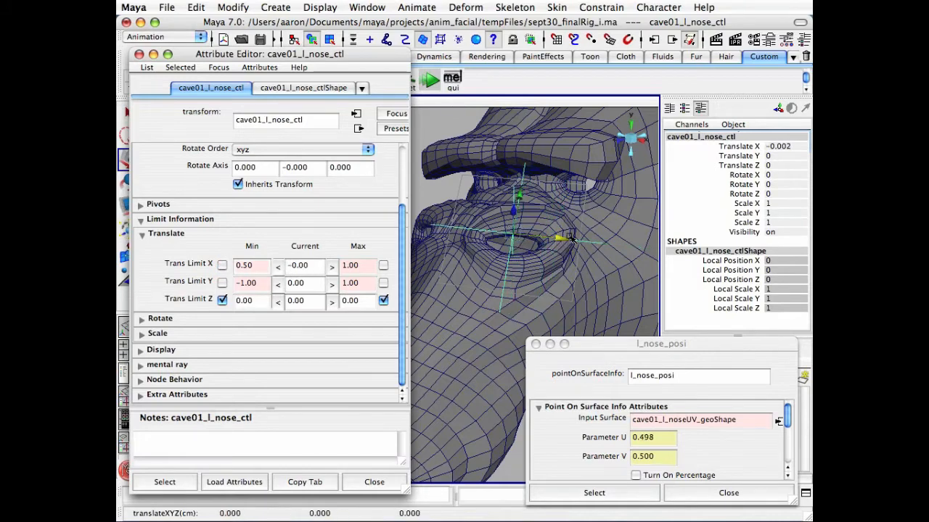
Step: Enable the minimum Translate X limit of cave01_l_nose_ctl at 0 and test it by moving the control along X
click(222, 266)
double_click(245, 266)
text(0)
key(Return)
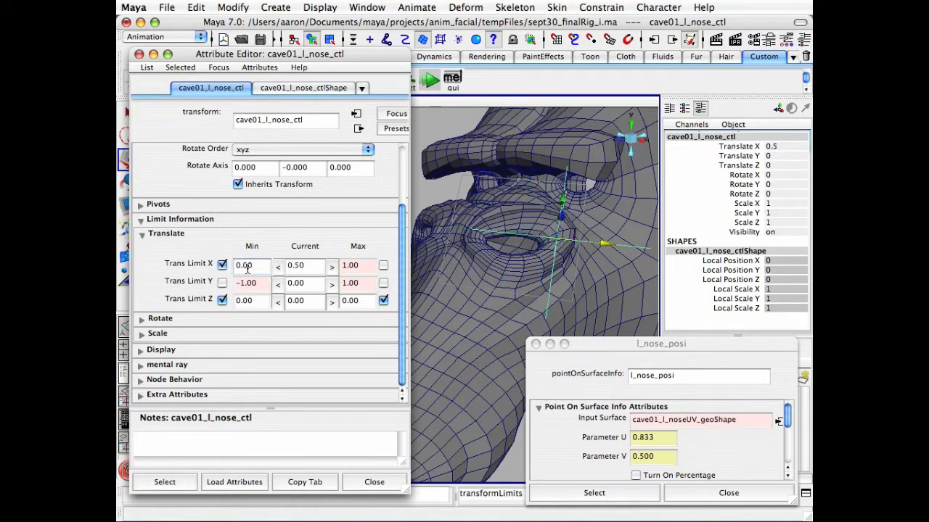
drag(610, 247, 433, 238)
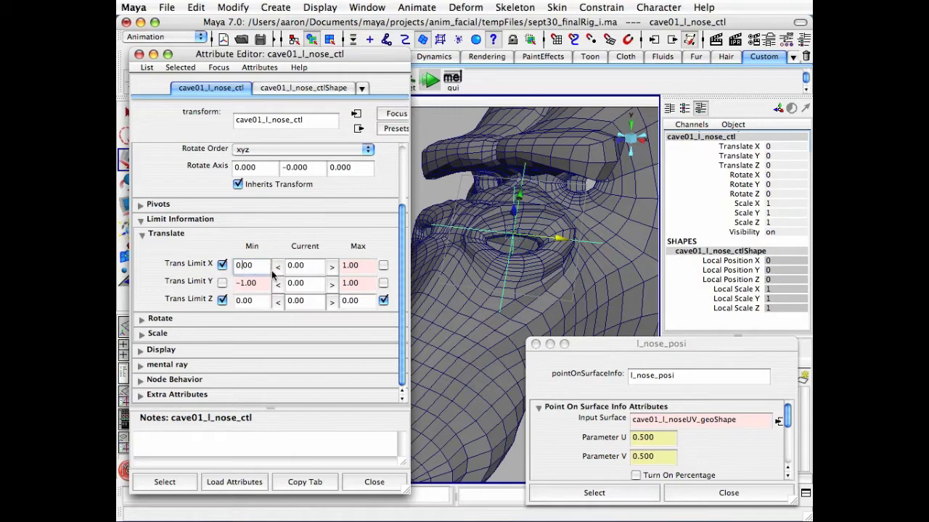
Step: Try a minimum Translate X limit of -0.25 on cave01_l_nose_ctl and test it by moving the control along X
double_click(247, 266)
text(-0)
text(.25)
key(Return)
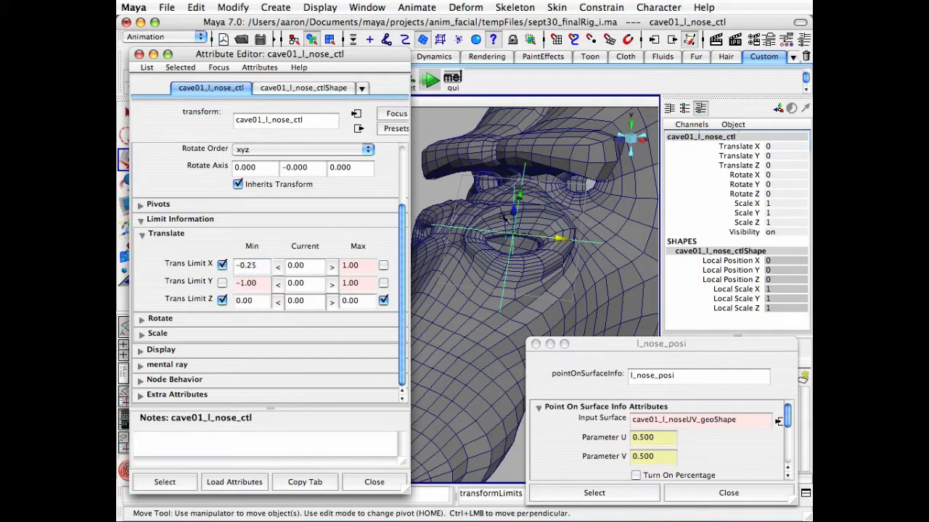
drag(558, 240, 476, 284)
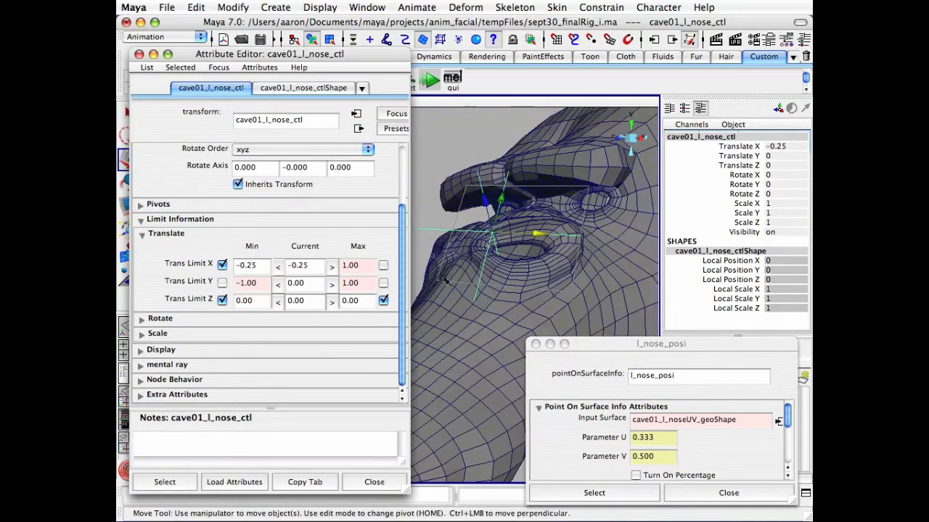
Step: Set the minimum Translate X limit of cave01_l_nose_ctl back to 0
click(247, 266)
key(BackSpace)
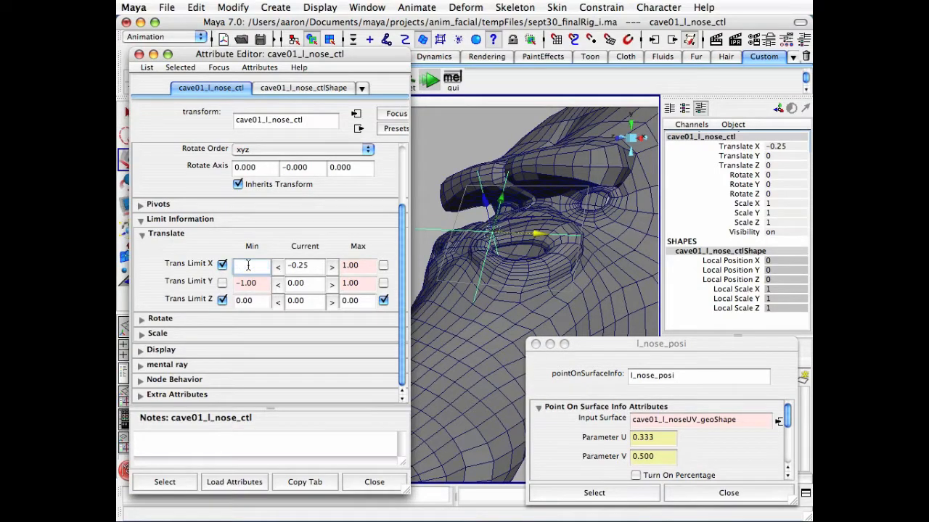
text(0)
key(Return)
alt+drag(508, 254, 484, 249)
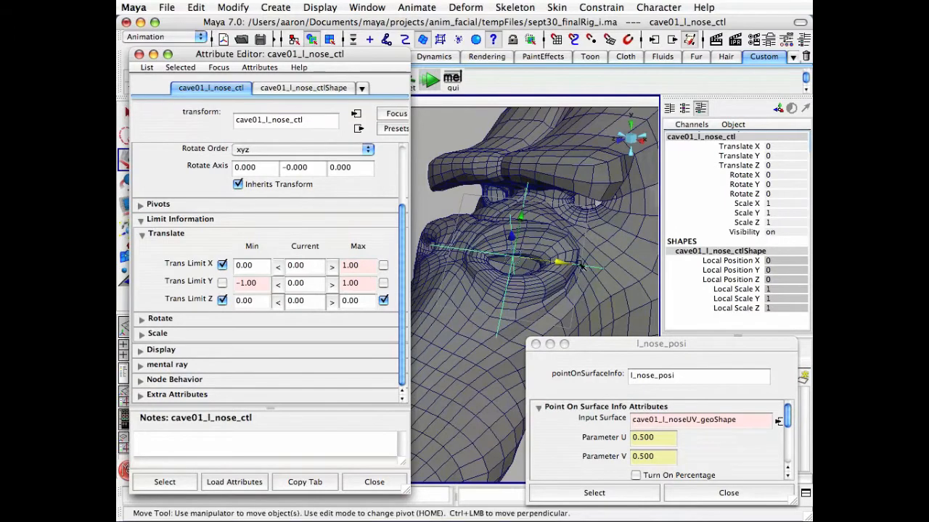
Step: Enable a maximum Translate X limit of 0.75 on cave01_l_nose_ctl, test it along X and return the control to 0
drag(563, 263, 566, 193)
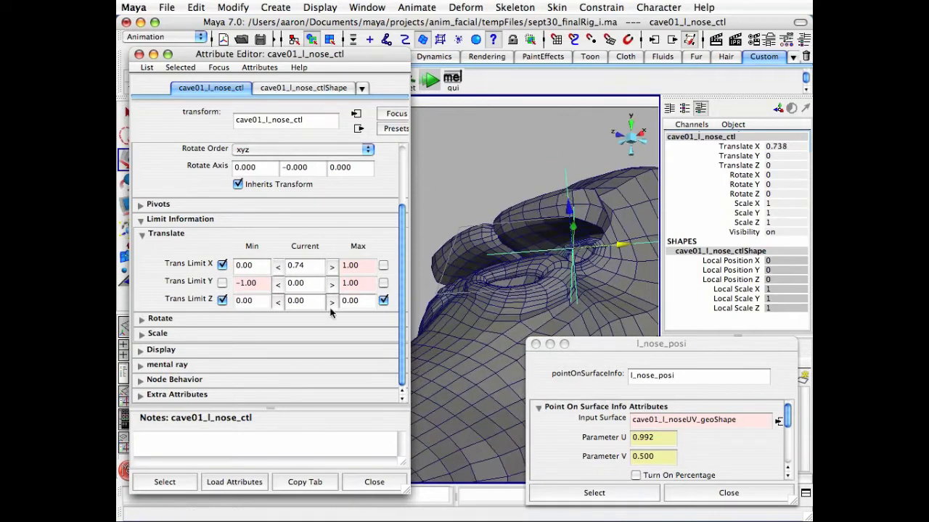
click(383, 266)
click(351, 267)
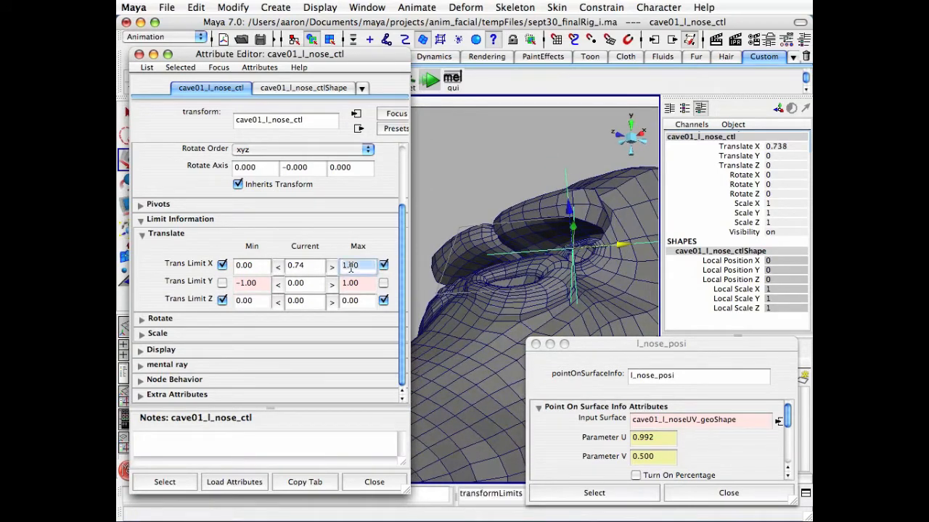
text(.75)
key(Return)
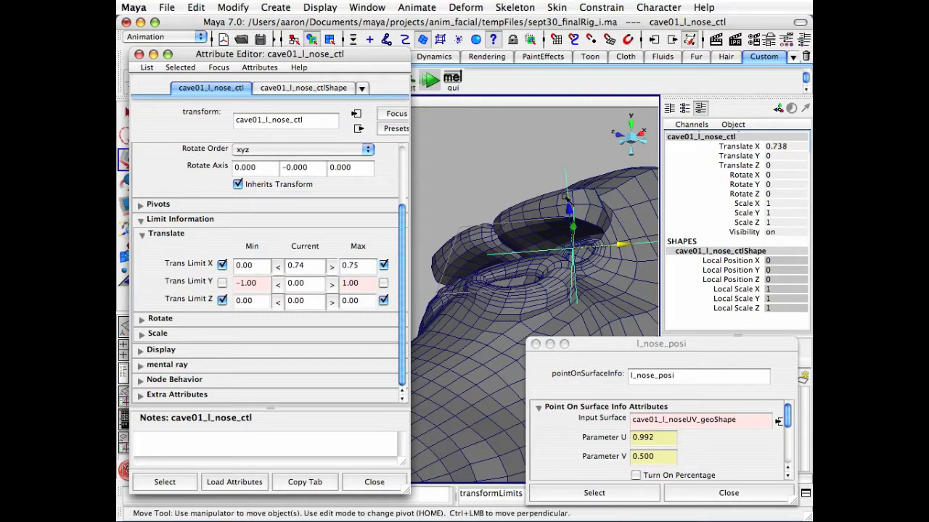
drag(622, 243, 660, 243)
alt+drag(568, 199, 566, 242)
drag(625, 261, 488, 249)
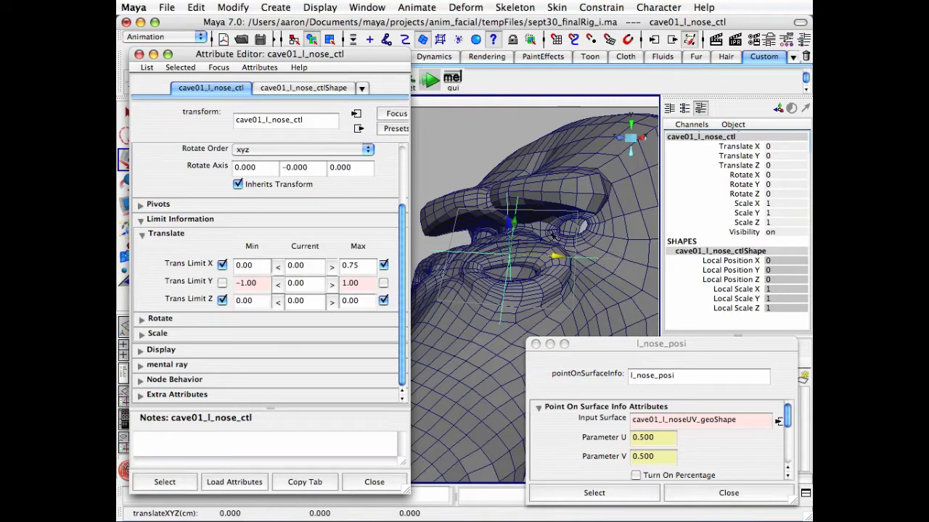
alt+drag(553, 230, 483, 274)
key(z)
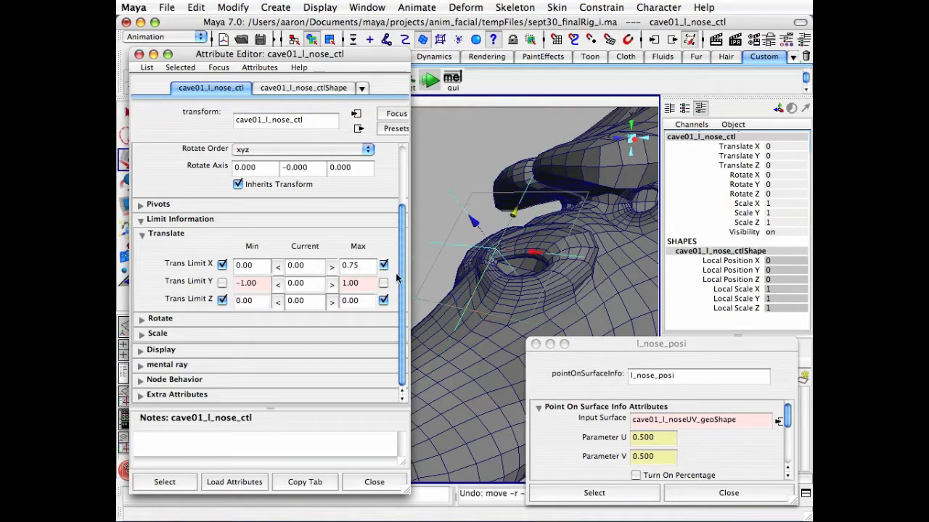
Step: Enable Translate Y limits of -0.75 minimum and 0.75 maximum on cave01_l_nose_ctl, and close the Attribute Editor
click(222, 282)
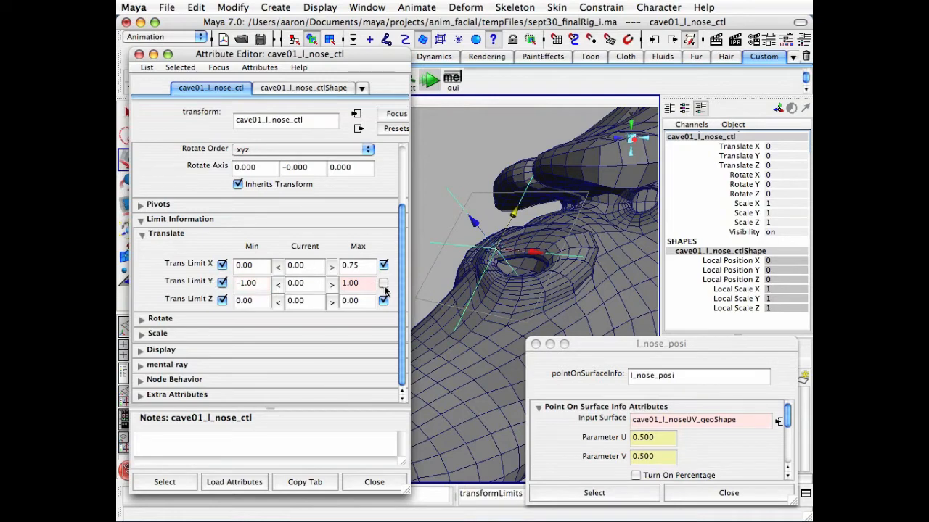
click(383, 283)
click(356, 283)
text(.)
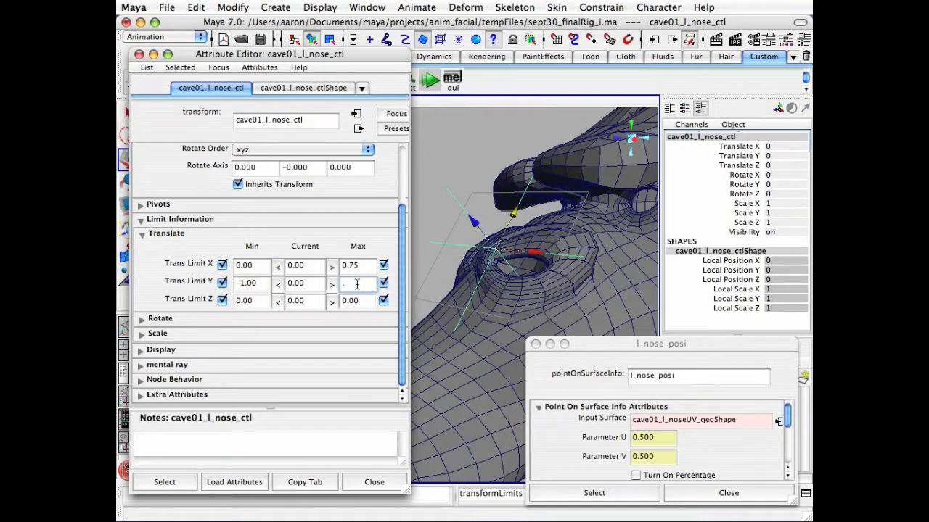
text(75)
key(Return)
drag(238, 285, 269, 283)
text(-.75)
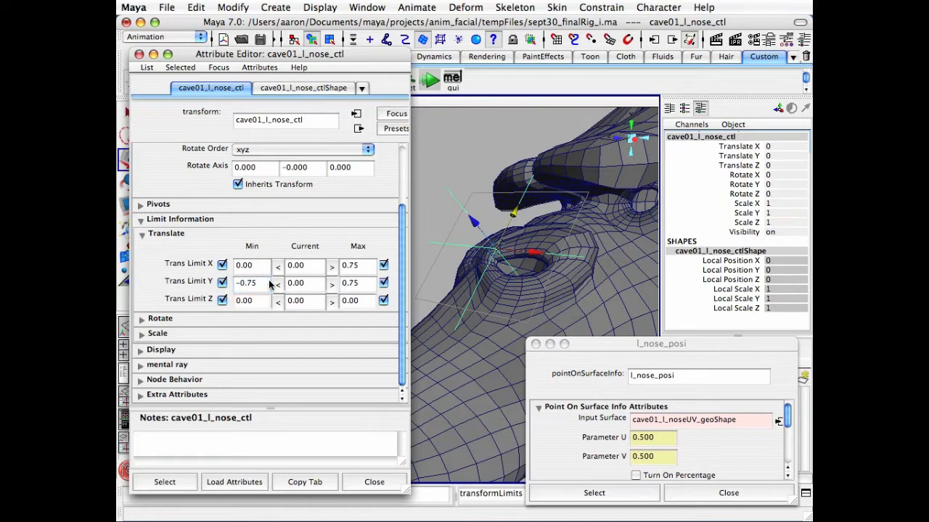
key(Return)
click(373, 483)
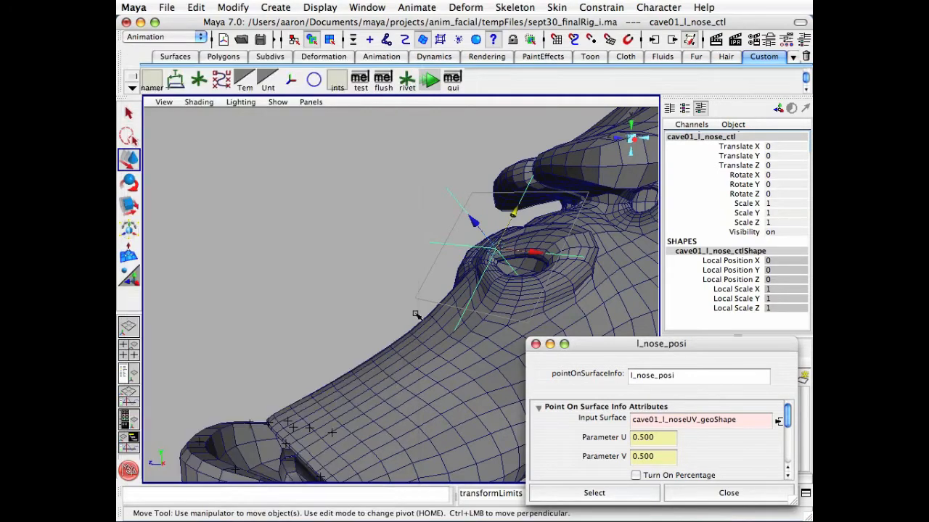
Step: Test the translate limits by moving the nostril control along Z, X and Y, undoing the moves
alt+drag(414, 314, 329, 314)
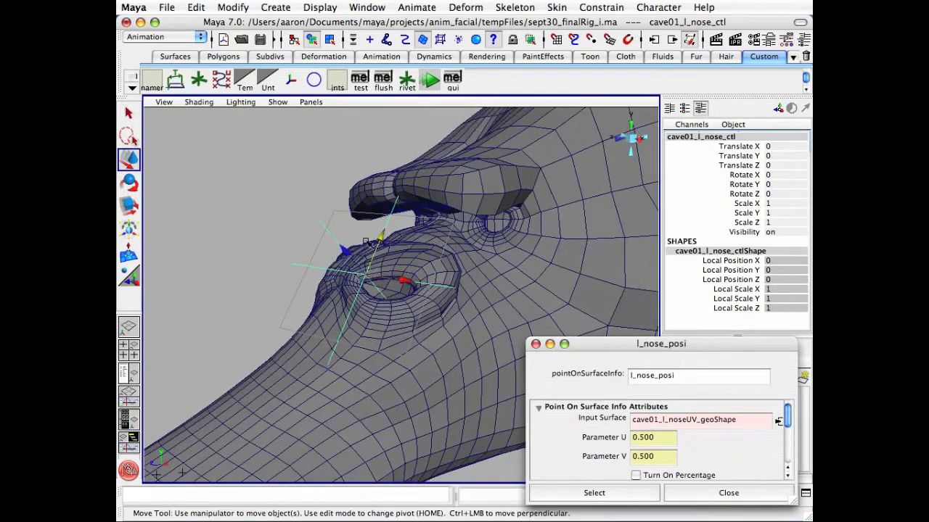
drag(349, 250, 312, 225)
mouse_move(346, 252)
alt+mouse_down()
mouse_move(372, 276)
mouse_move(361, 276)
mouse_move(359, 215)
mouse_move(403, 320)
mouse_move(381, 326)
mouse_move(417, 271)
mouse_move(377, 290)
mouse_move(348, 283)
mouse_move(356, 216)
mouse_move(410, 246)
mouse_move(327, 220)
mouse_move(356, 238)
alt+mouse_up()
key(z)
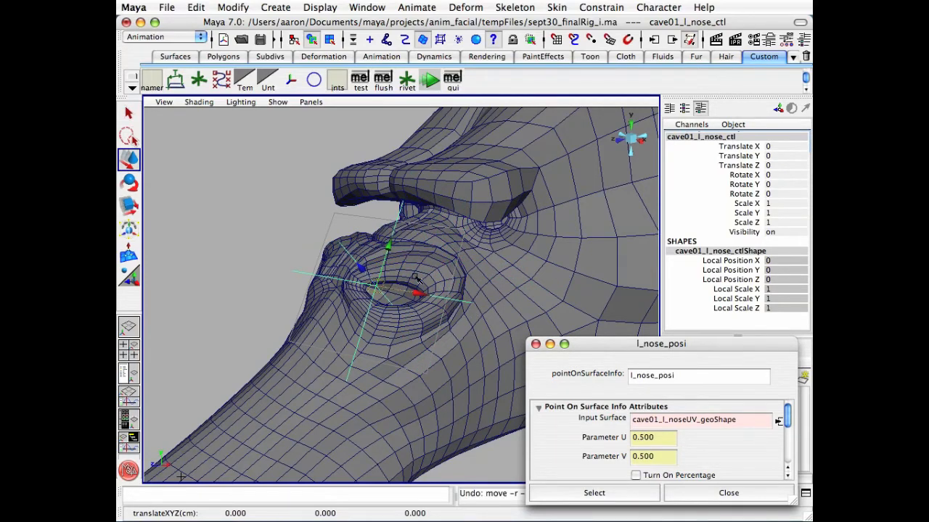
alt+drag(419, 278, 486, 293)
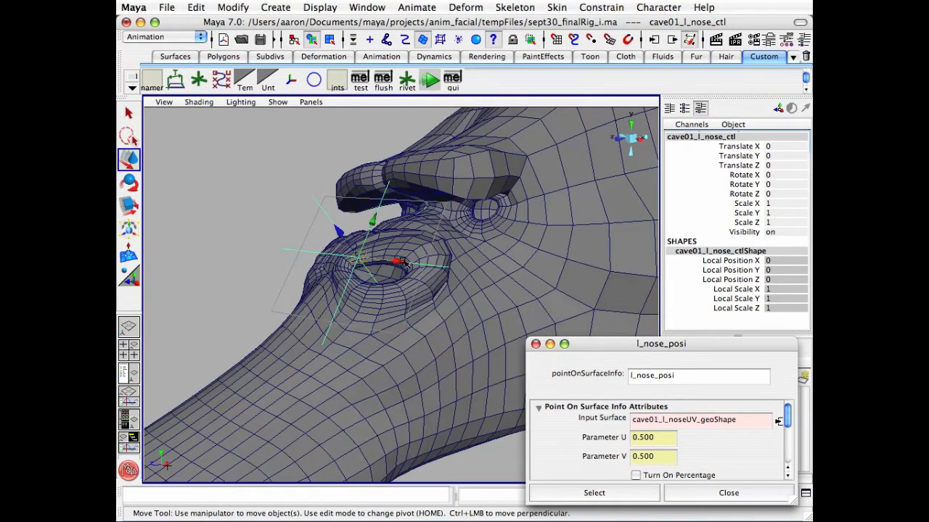
drag(400, 262, 465, 268)
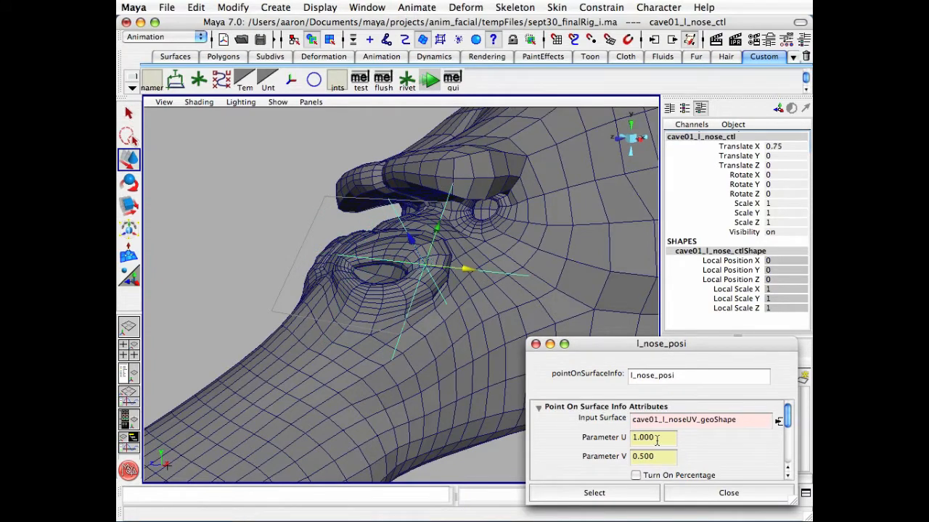
key(z)
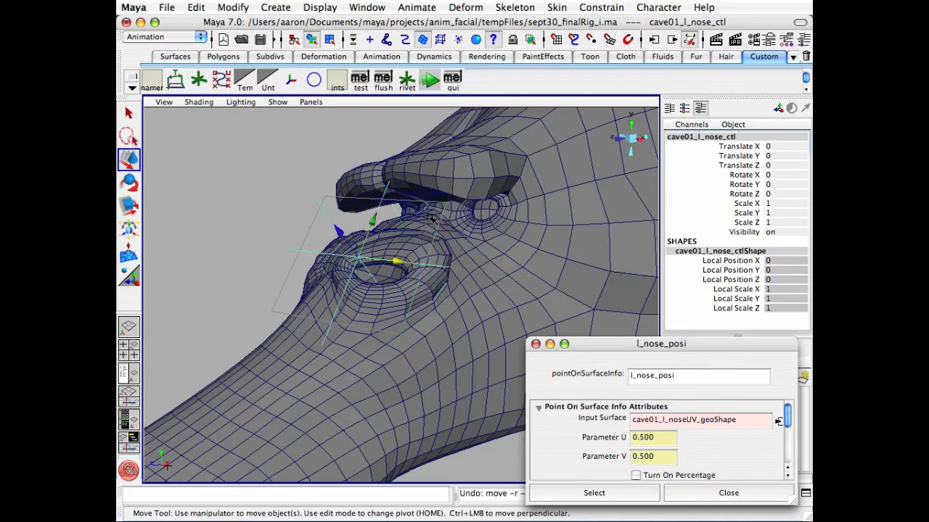
drag(373, 222, 357, 248)
key(z)
alt+drag(238, 220, 284, 221)
Step: Lock and hide the Rotate and Scale channels of cave01_l_nose_ctl, hide its Visibility channel, and deselect the control
drag(740, 178, 740, 224)
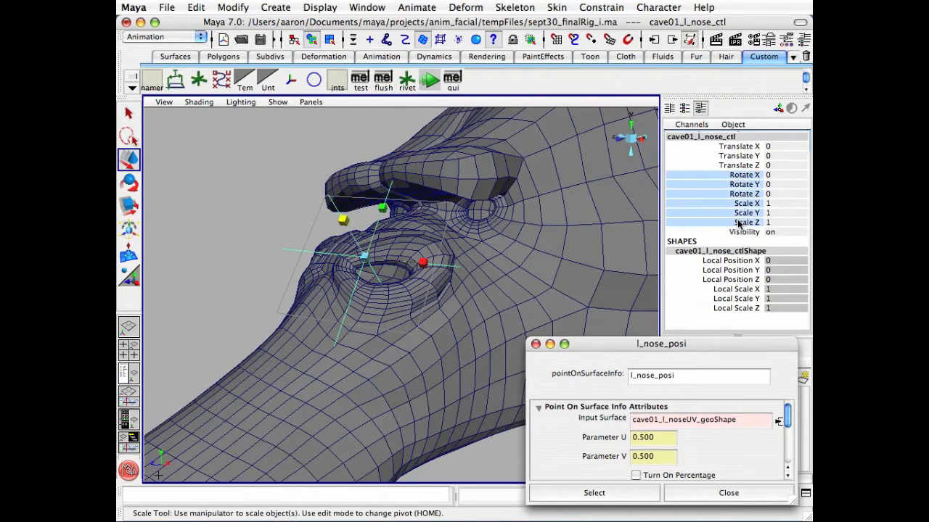
right_click(735, 204)
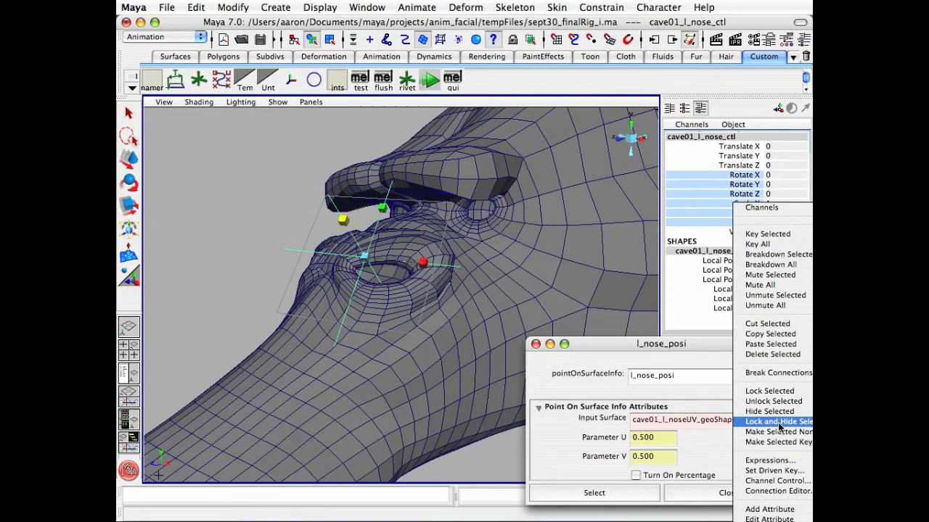
click(769, 411)
click(741, 178)
right_click(741, 177)
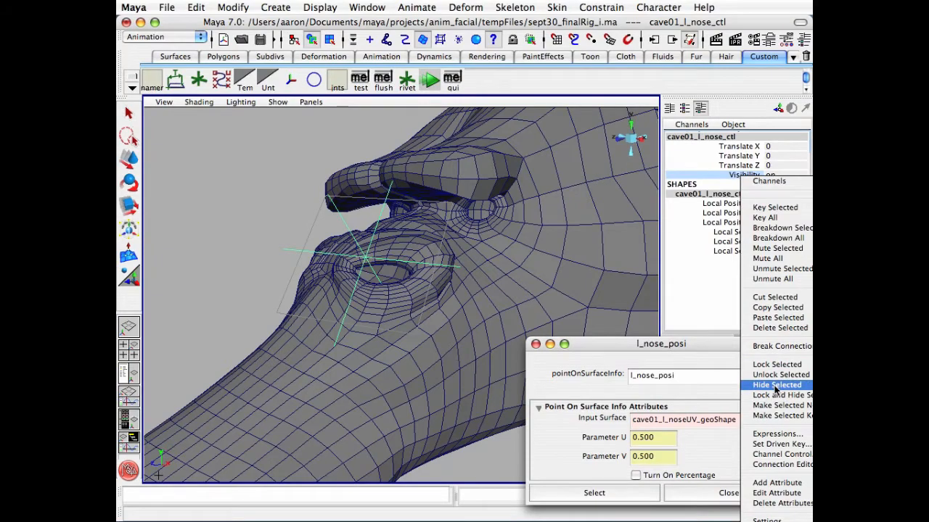
click(775, 388)
key(w)
click(286, 175)
Step: Turn off the display of NURBS surfaces in the perspective viewport
alt+drag(283, 200, 345, 194)
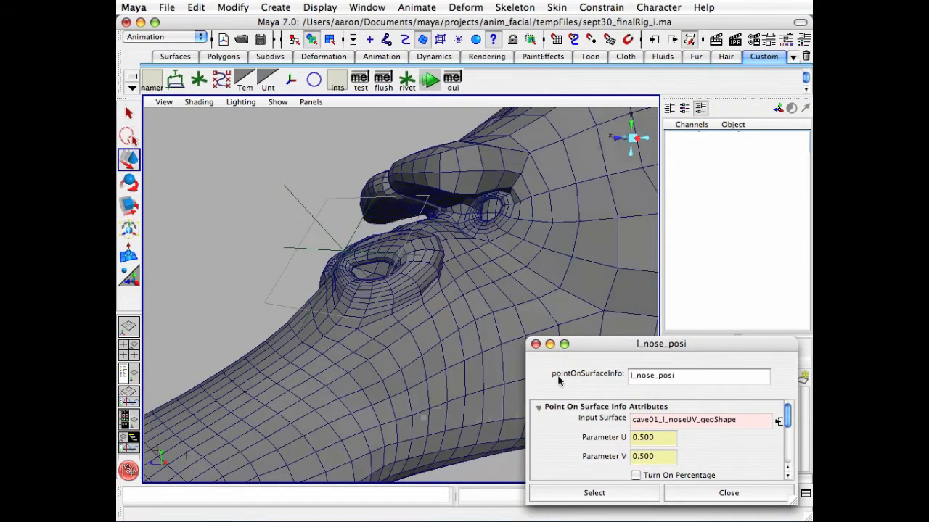
alt+drag(527, 286, 571, 267)
alt+middle_drag(572, 267, 487, 261)
alt+drag(486, 261, 435, 320)
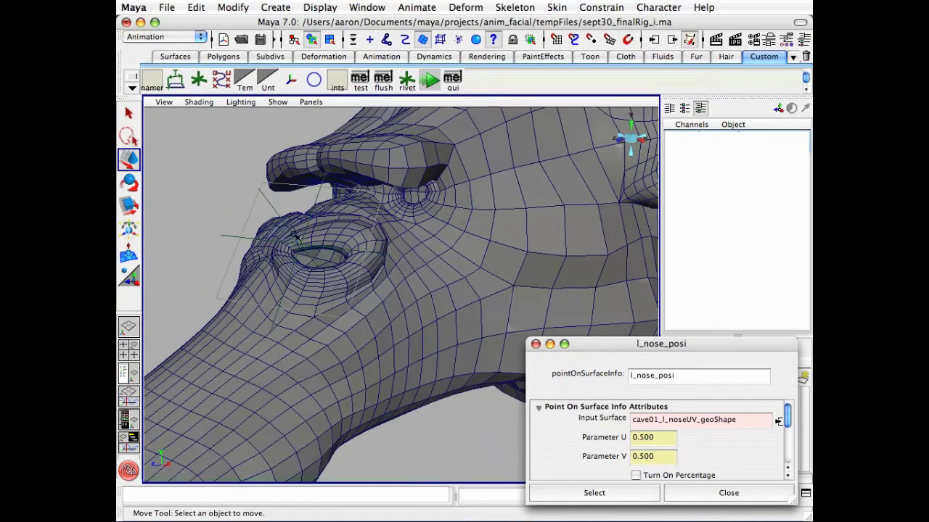
click(278, 102)
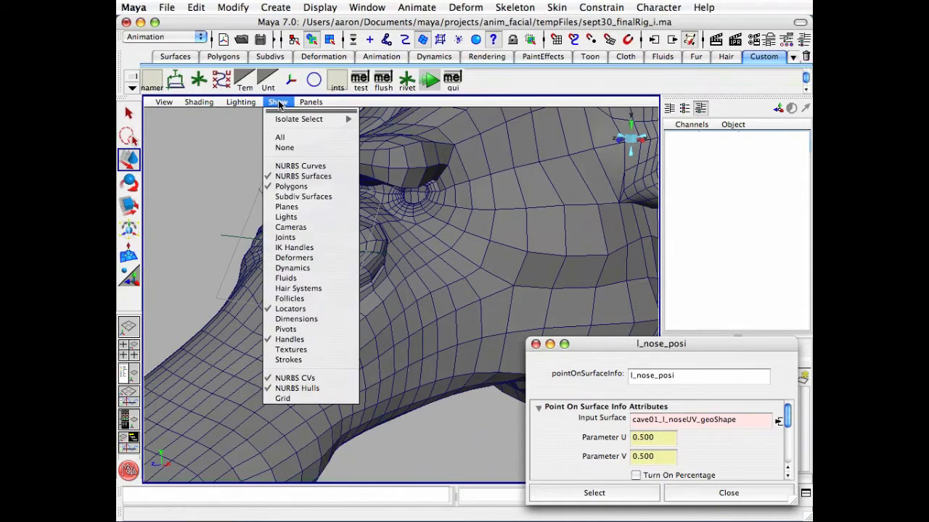
click(301, 178)
alt+middle_drag(473, 232, 412, 238)
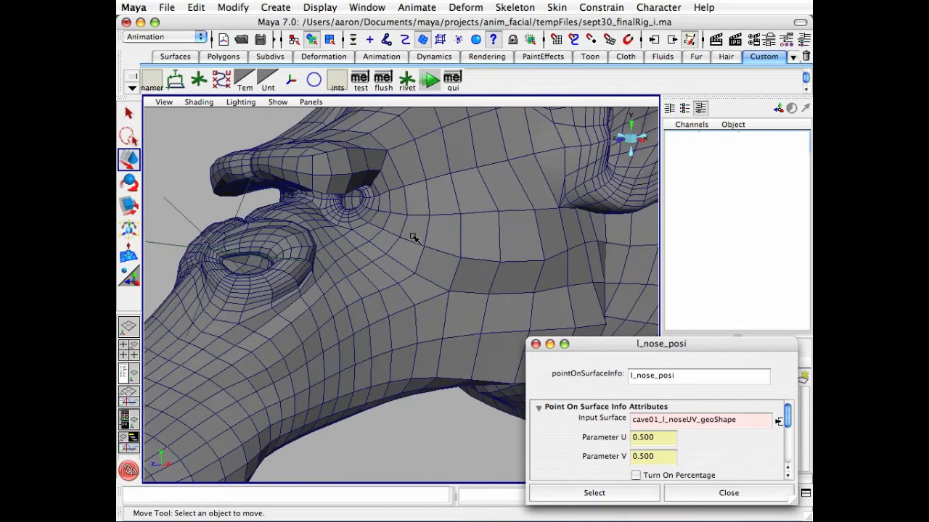
Step: Select the cave01_head_geo mesh and expand its nose_shapes input to show the blend shape weights
click(520, 241)
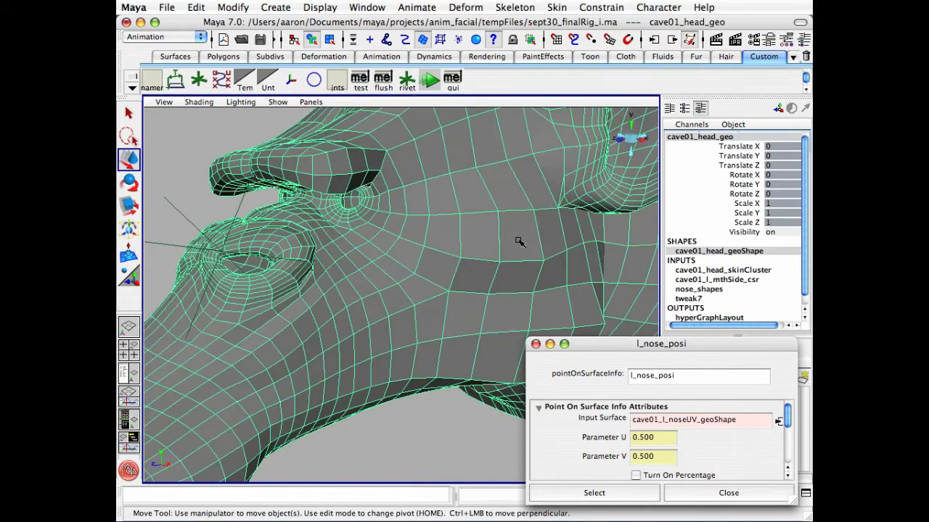
click(720, 290)
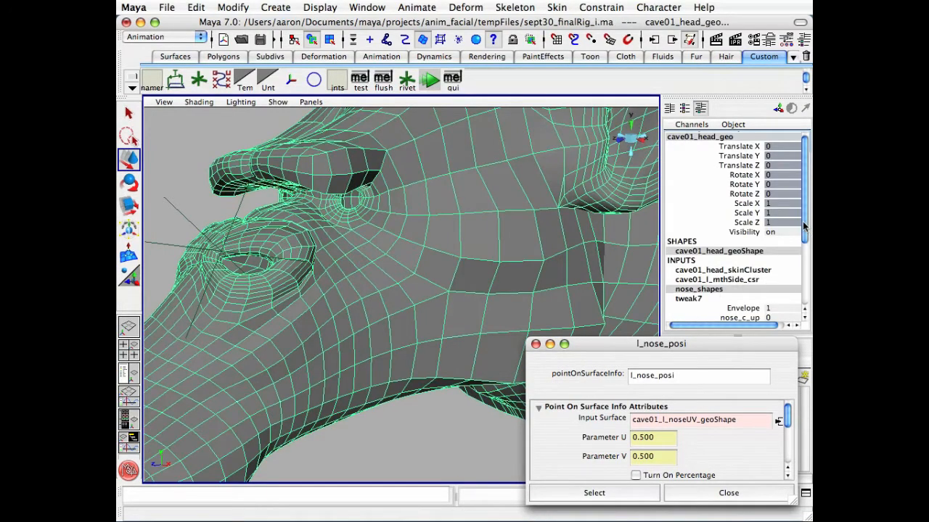
drag(804, 227, 802, 278)
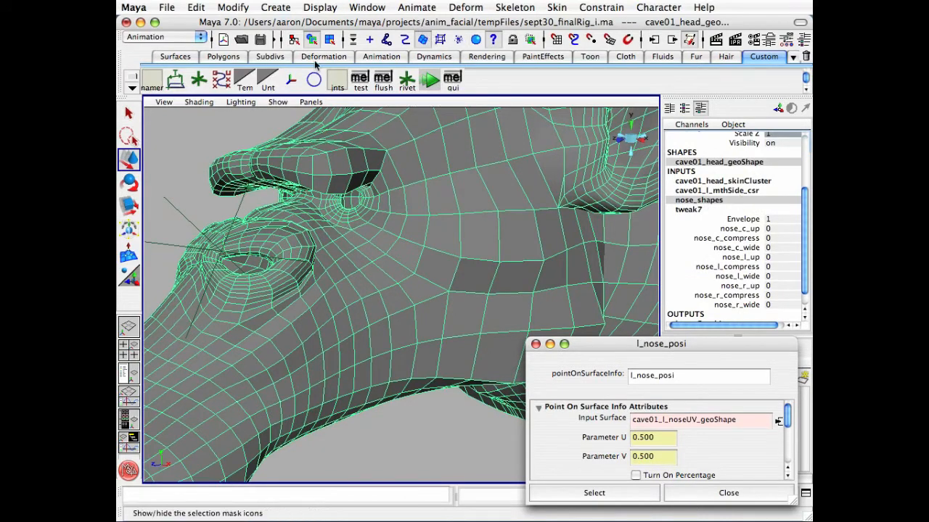
Step: Open the Set Driven Key window for the head mesh and choose nose_shapes as the driven node
click(418, 7)
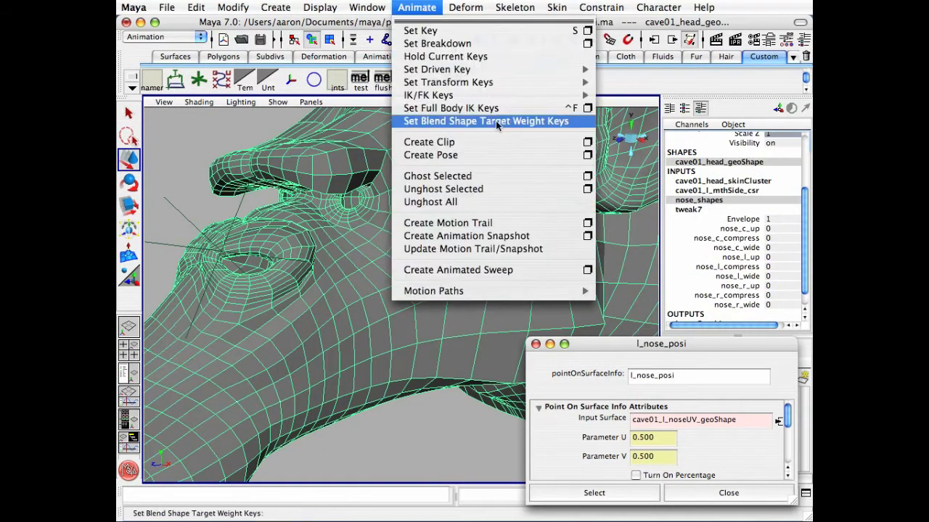
mouse_move(513, 76)
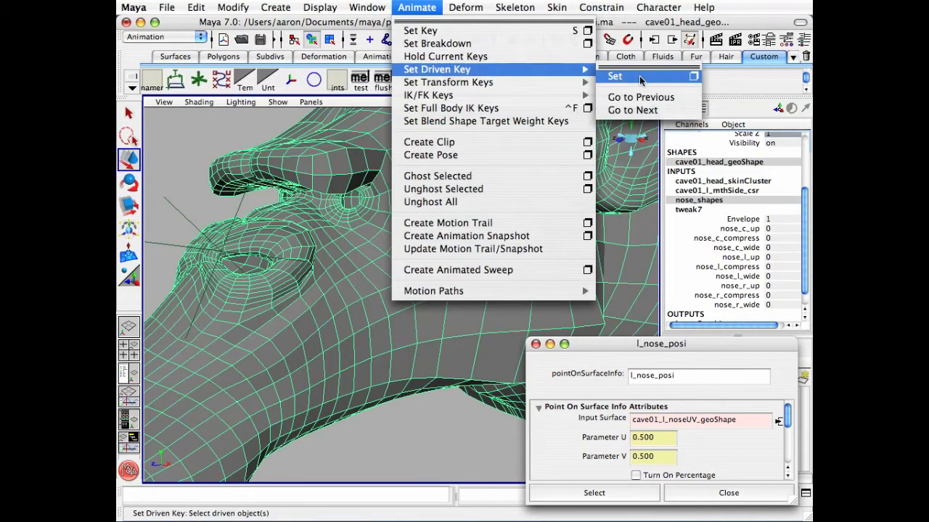
click(693, 76)
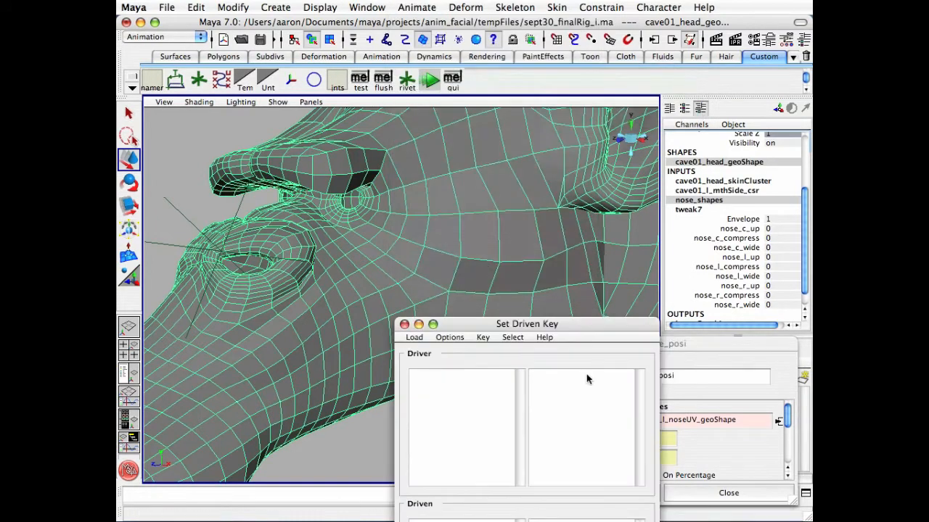
drag(581, 329, 701, 155)
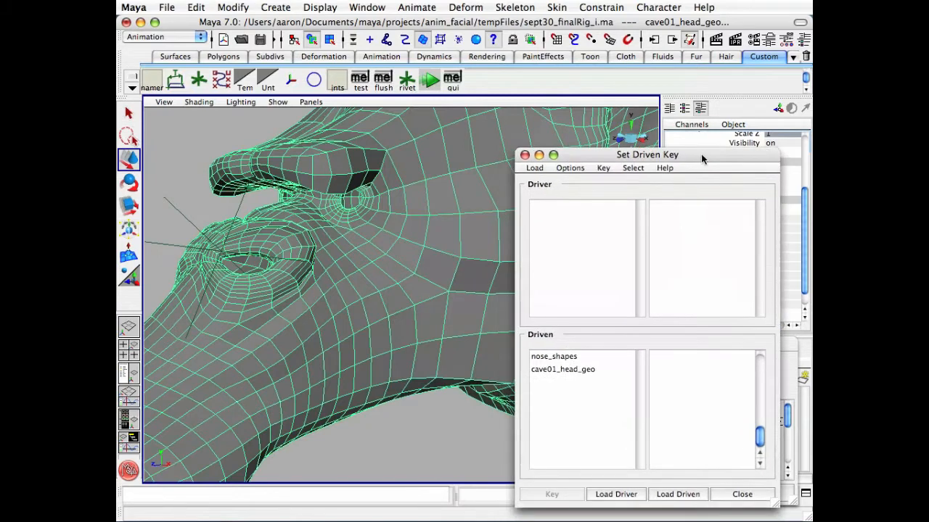
click(571, 358)
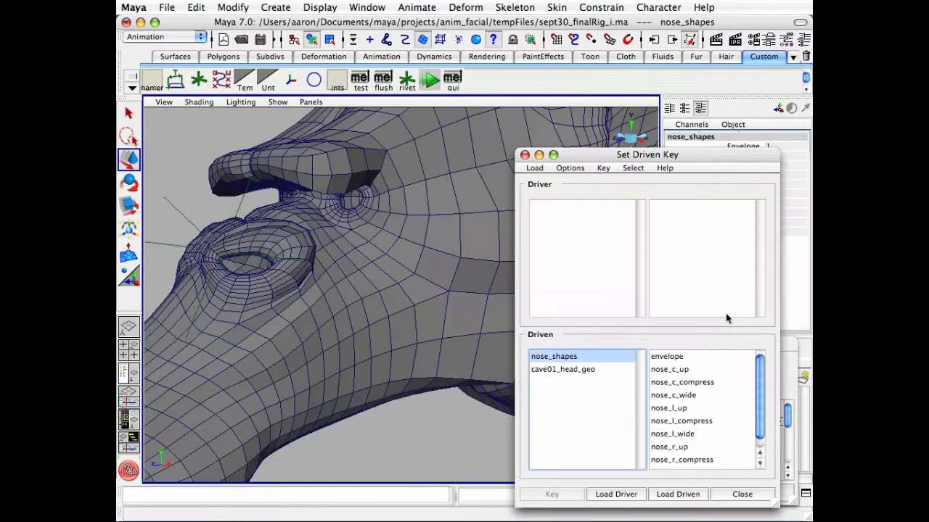
Step: Select the cave01_l_noseUV_loc locator above the left nostril control through the Hypergraph, then close the Hypergraph
click(185, 208)
drag(657, 154, 502, 161)
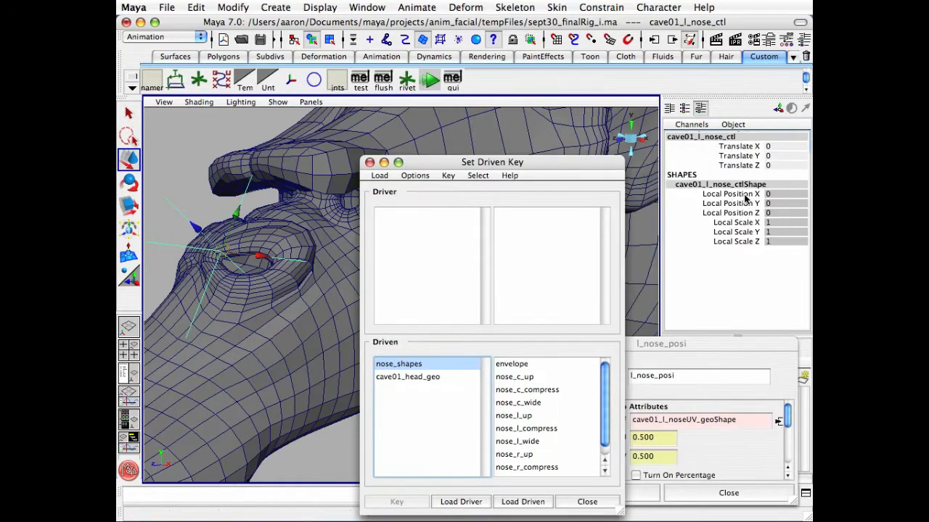
click(215, 135)
key(h)
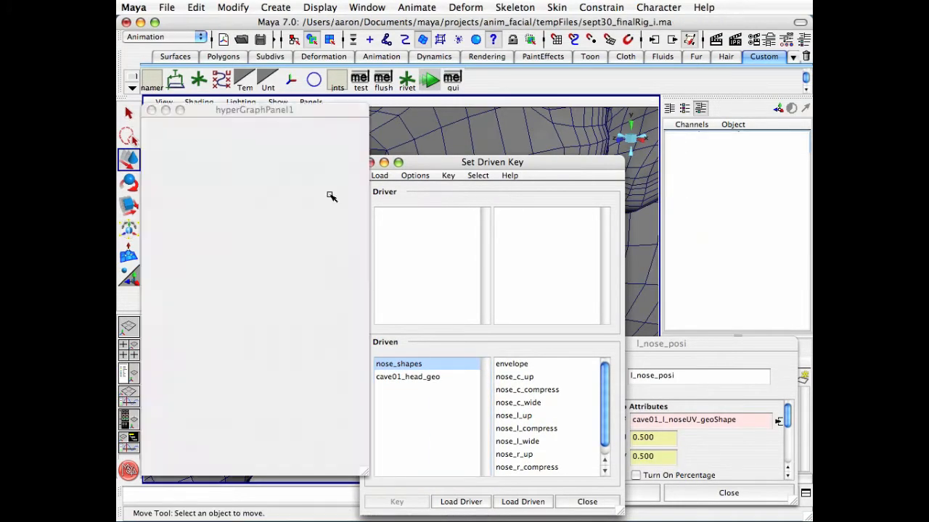
click(276, 263)
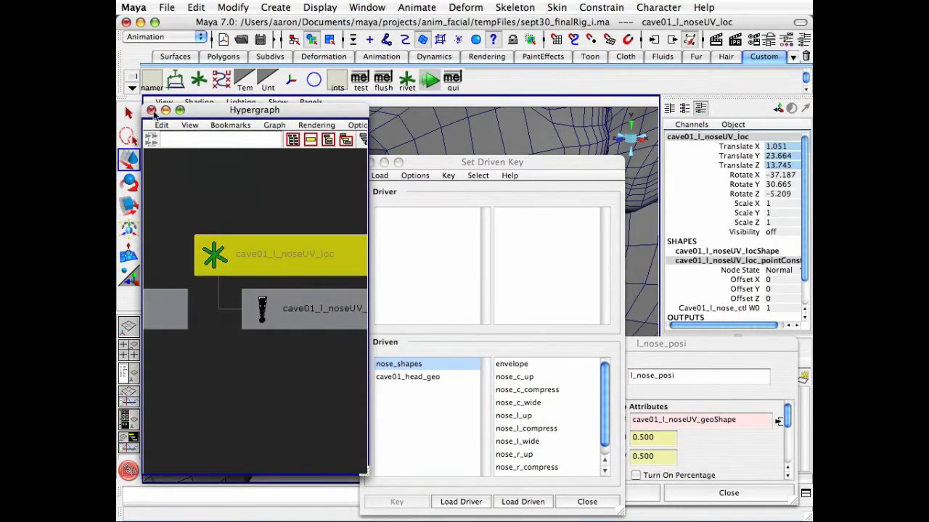
click(151, 110)
Step: Load the locator's l_nose_posi output as the driver node and clear the Set Driven Key and attribute windows off the nose
scroll(737, 277, down, 3)
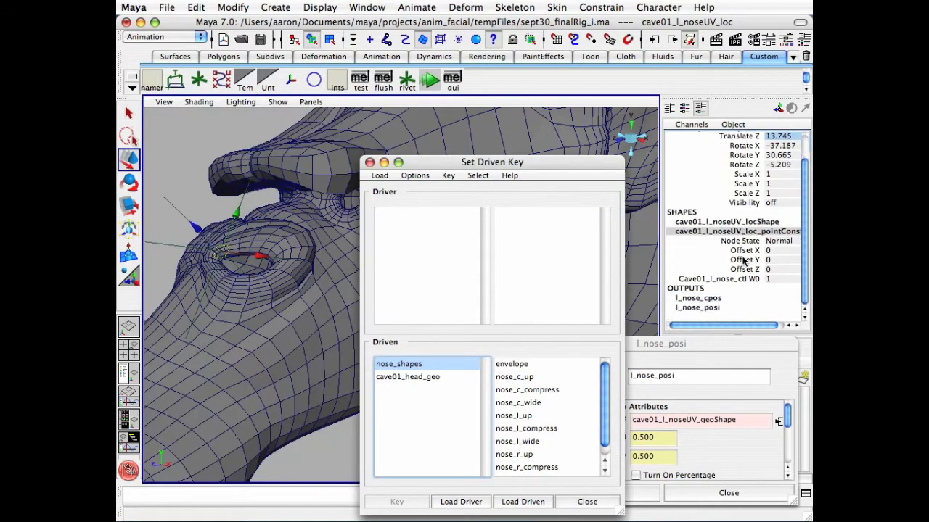
click(698, 307)
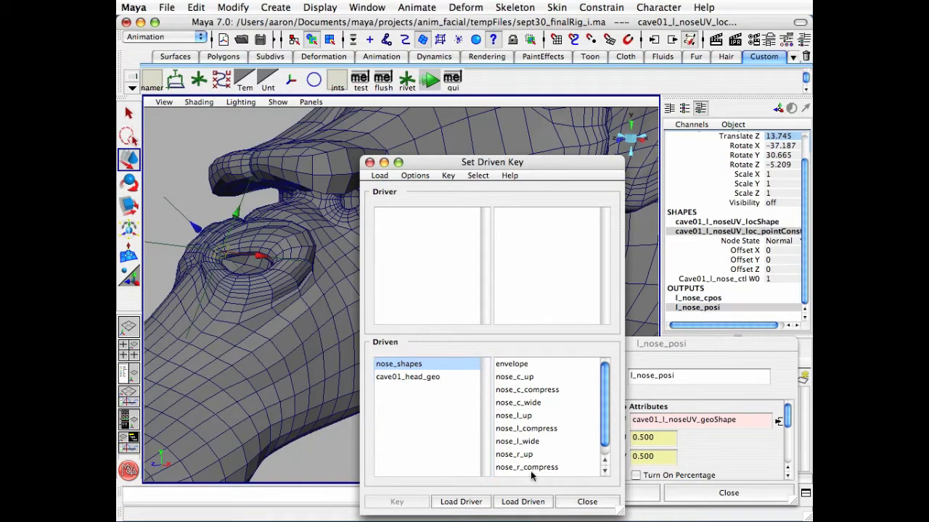
click(464, 503)
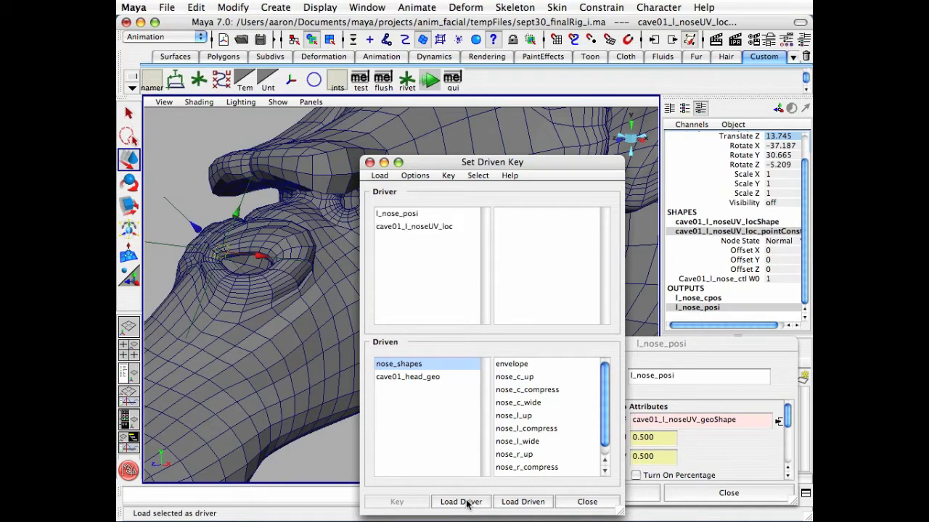
click(407, 214)
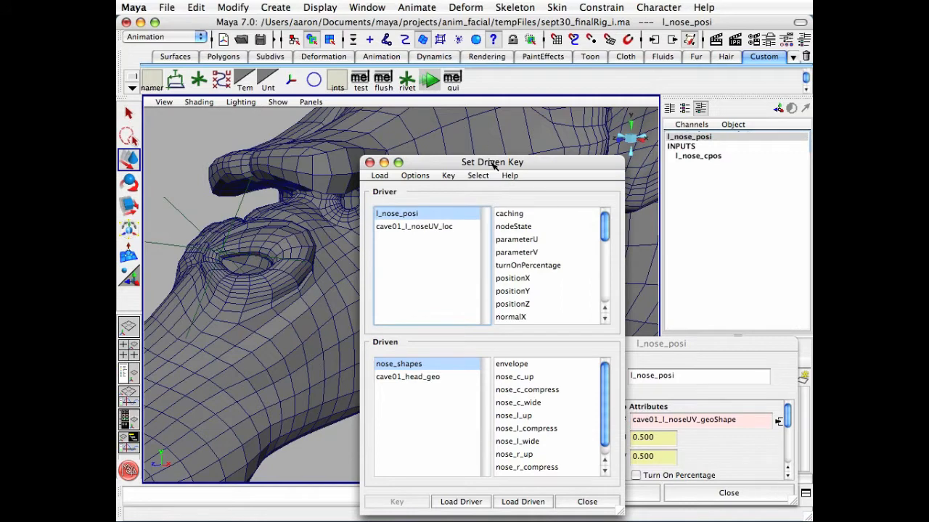
drag(492, 163, 267, 166)
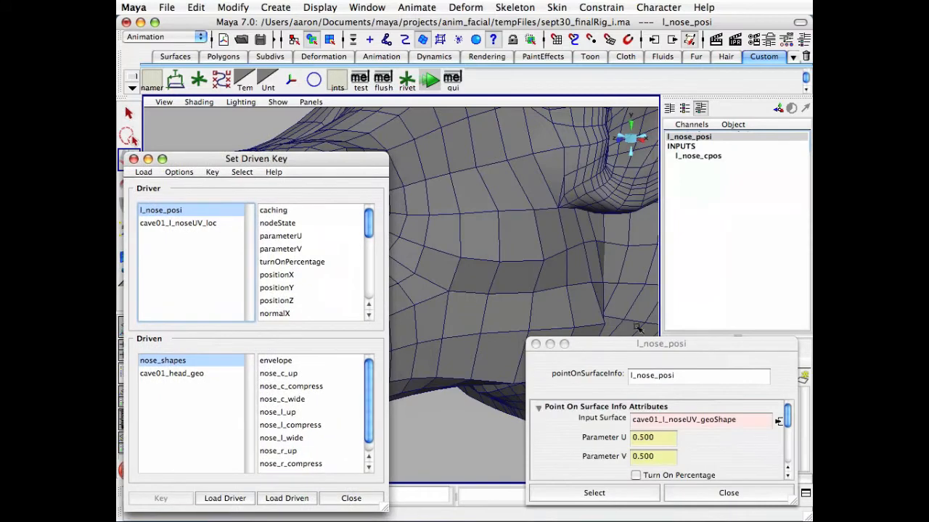
double_click(685, 344)
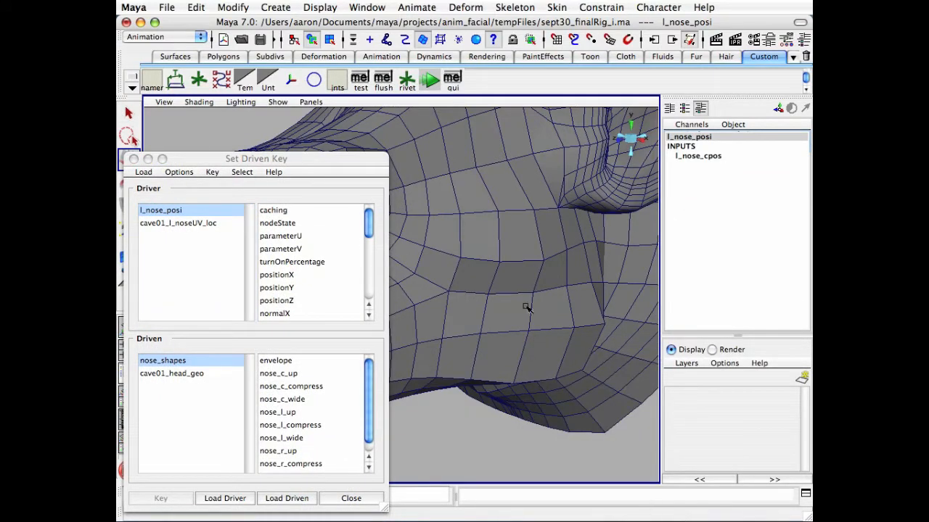
Step: Test-move cave01_l_nose_ctl along X and Y to see how Parameter U and V of l_nose_posi respond, undoing each move
alt+right_drag(527, 307, 610, 297)
alt+drag(609, 297, 570, 286)
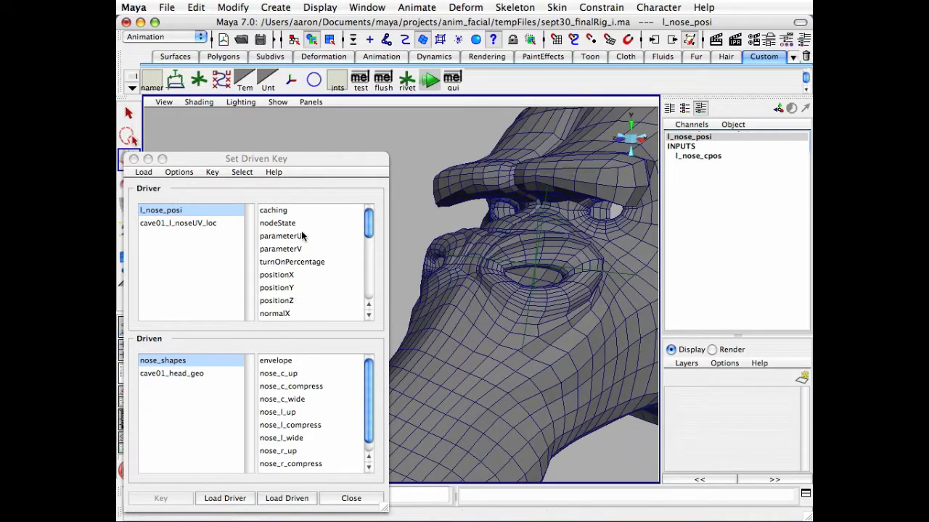
click(616, 275)
drag(642, 520, 658, 352)
drag(585, 272, 725, 267)
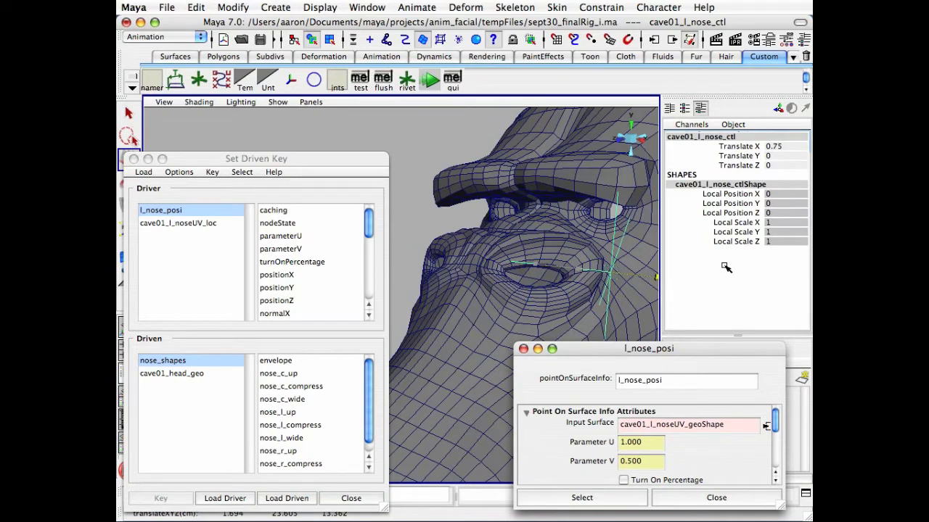
key(z)
alt+drag(566, 268, 547, 249)
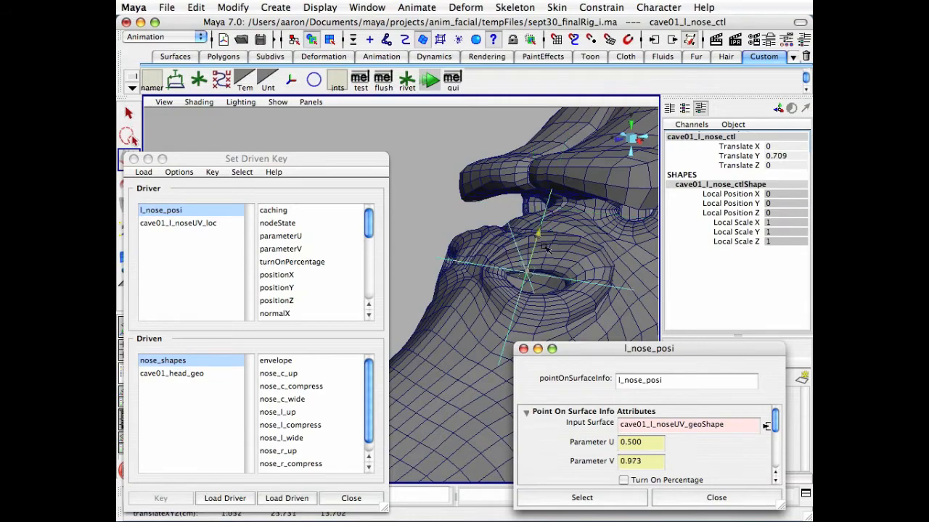
key(z)
alt+drag(514, 285, 519, 250)
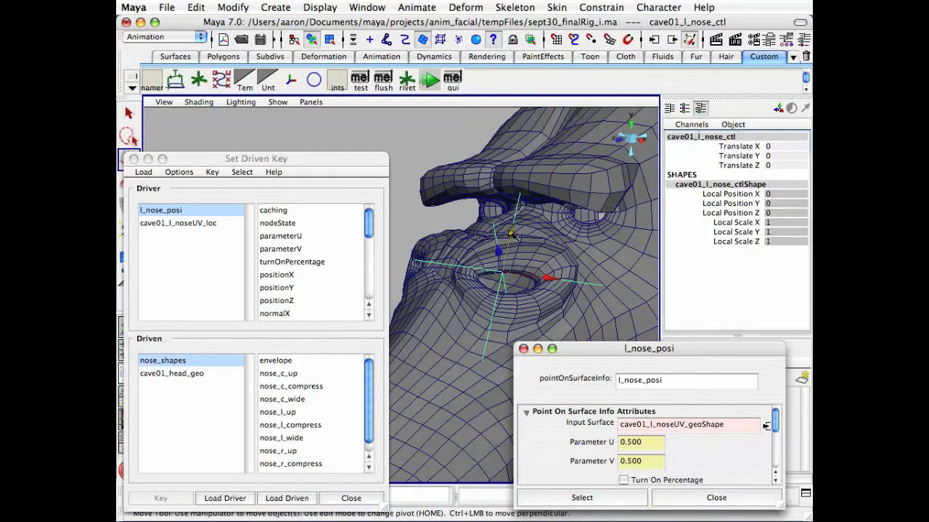
drag(511, 234, 522, 176)
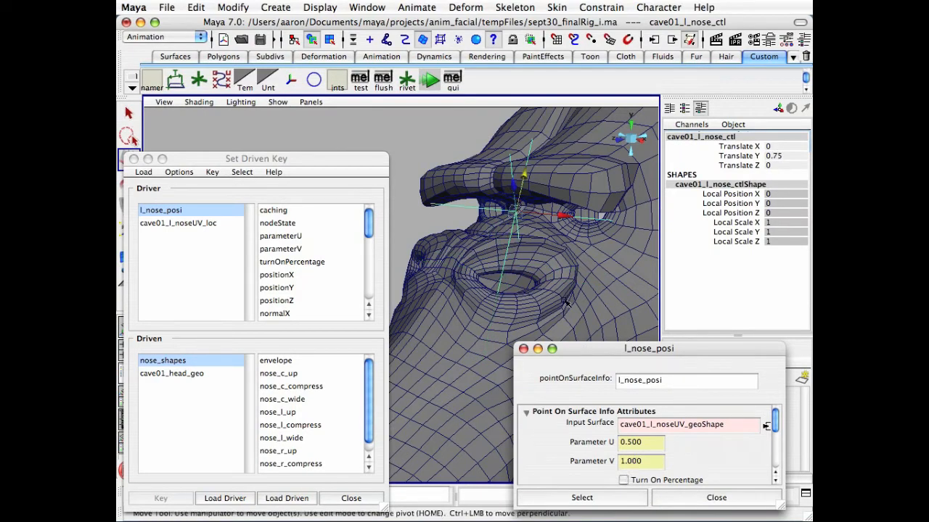
key(ctrl+z)
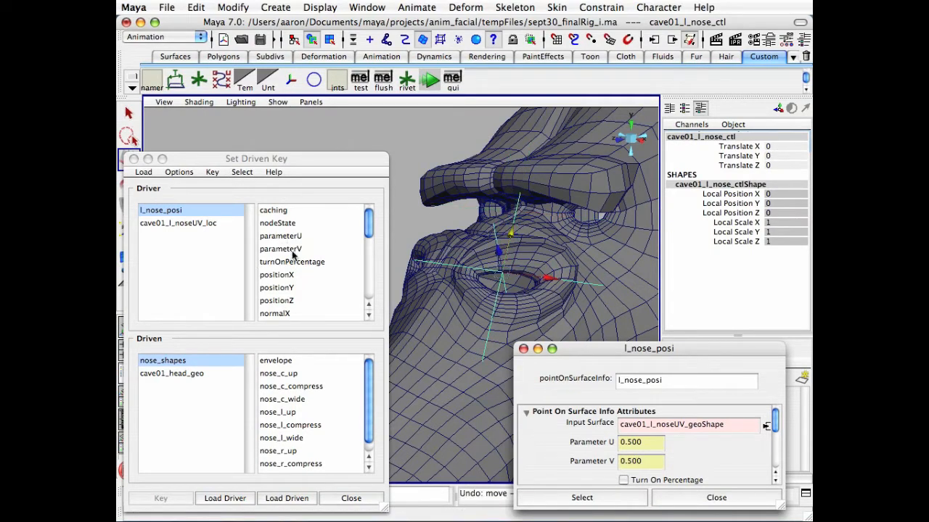
Step: Set a neutral driven key with parameterV as driver and nose_l_up and nose_l_compress as driven attributes
click(293, 249)
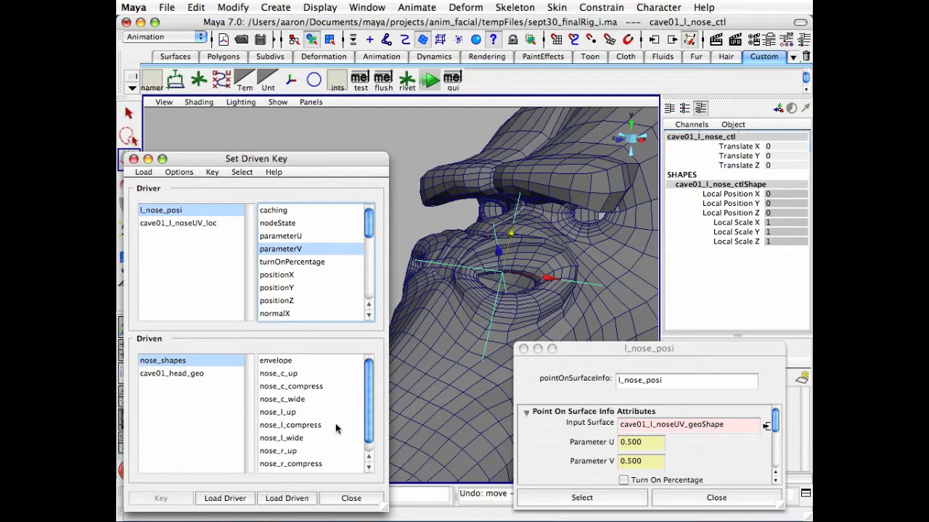
click(299, 413)
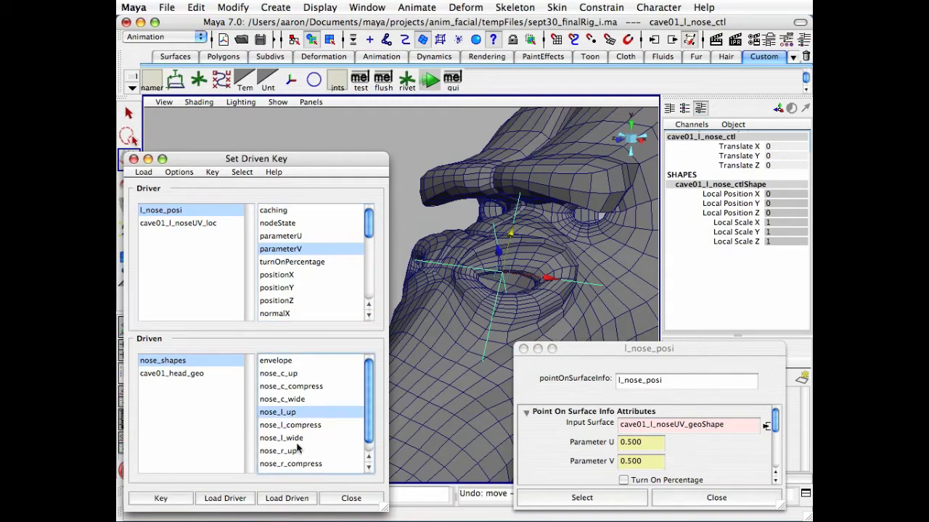
click(309, 426)
click(292, 413)
shift+click(298, 423)
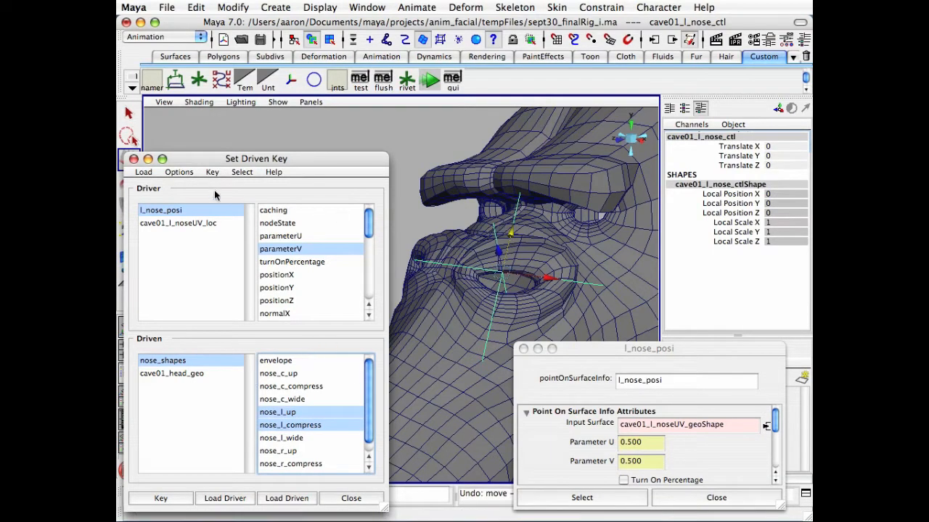
click(180, 499)
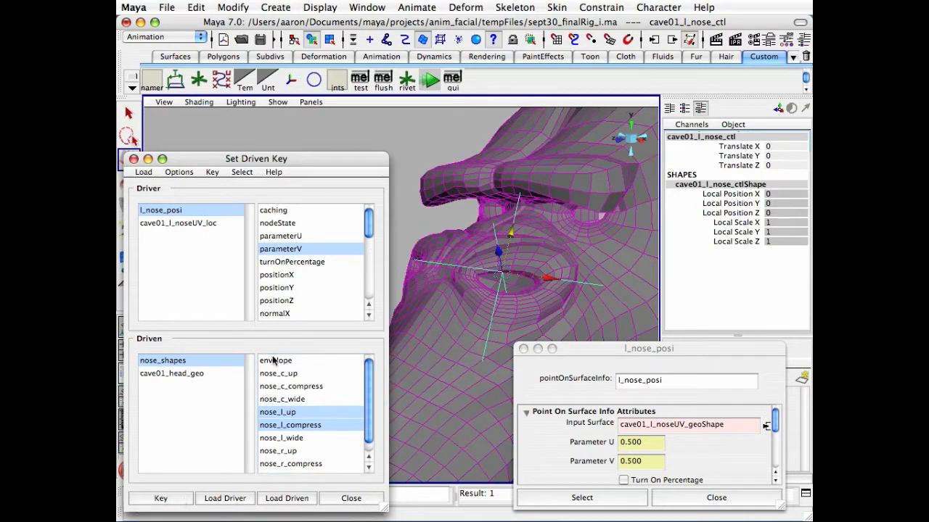
Step: Raise the left nostril control to Translate Y 0.75, set nose_l_up to 1, and key it to parameterV
click(304, 412)
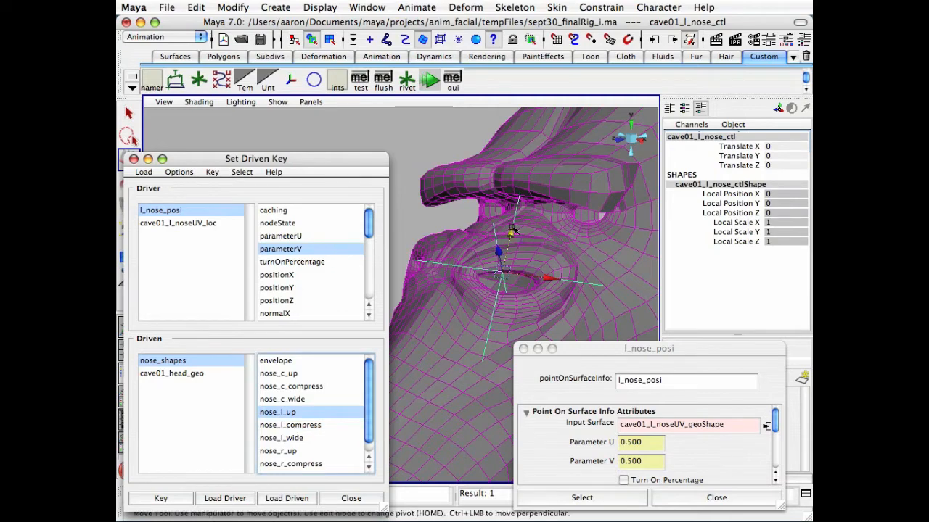
drag(513, 233, 535, 162)
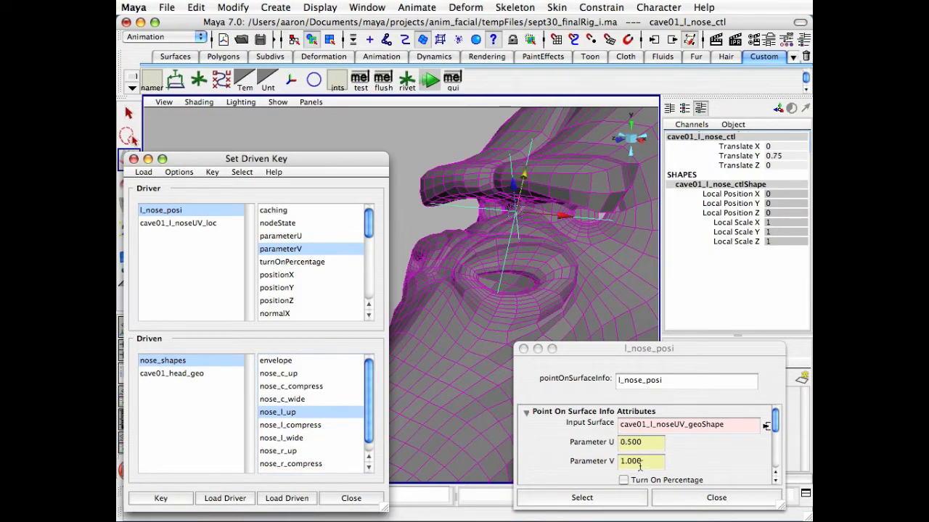
click(178, 361)
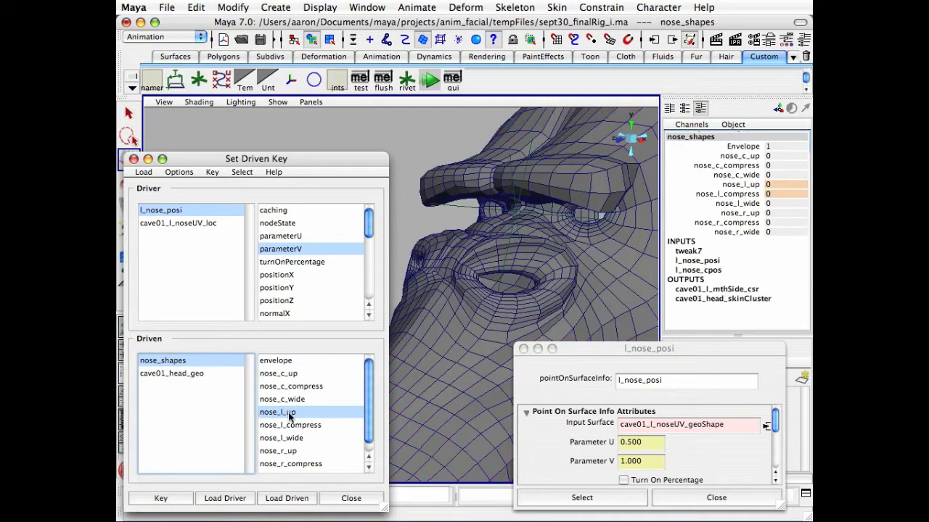
click(750, 186)
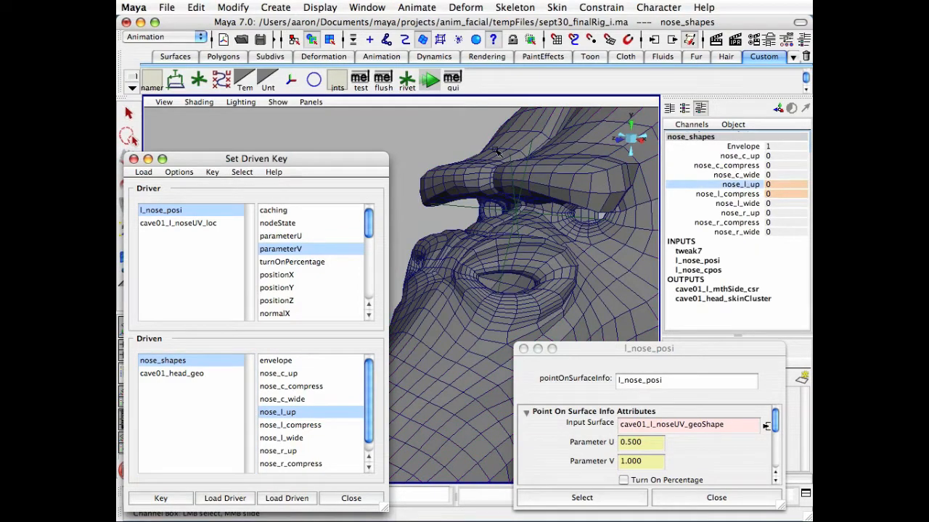
middle_drag(498, 150, 531, 144)
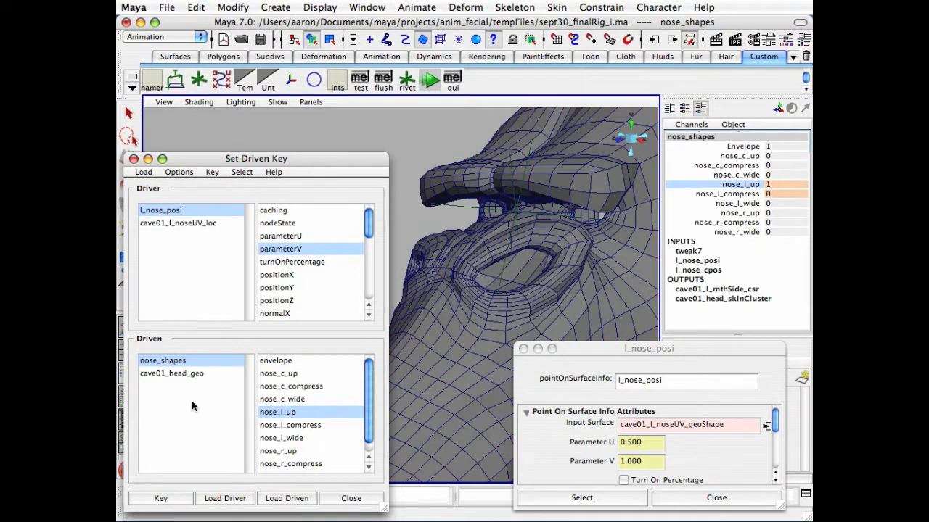
click(187, 364)
click(163, 498)
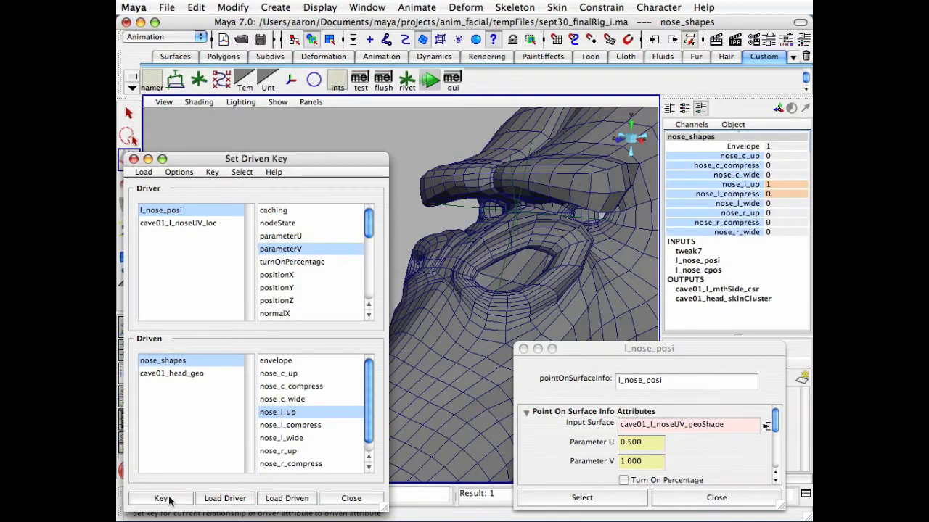
Step: Reset cave01_l_nose_ctl's Translate Y to 0 and lock its Translate Z channel
click(206, 209)
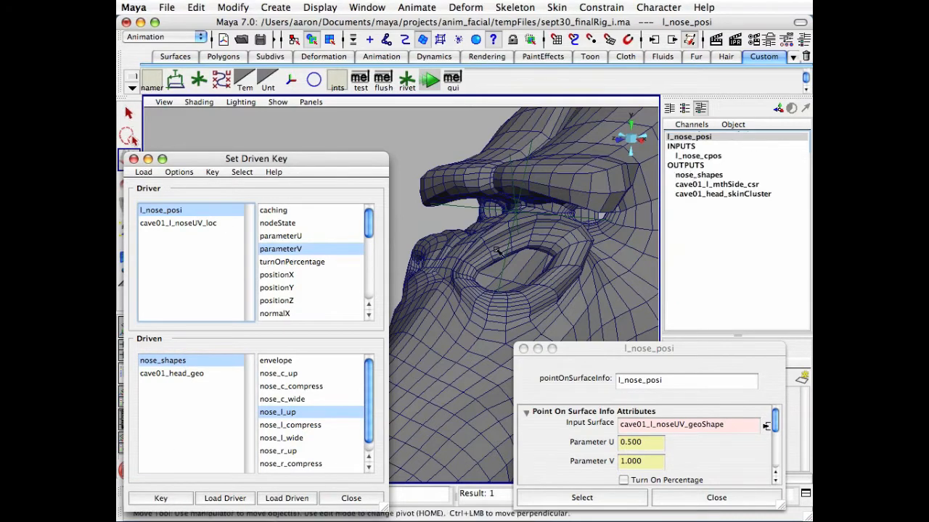
click(517, 214)
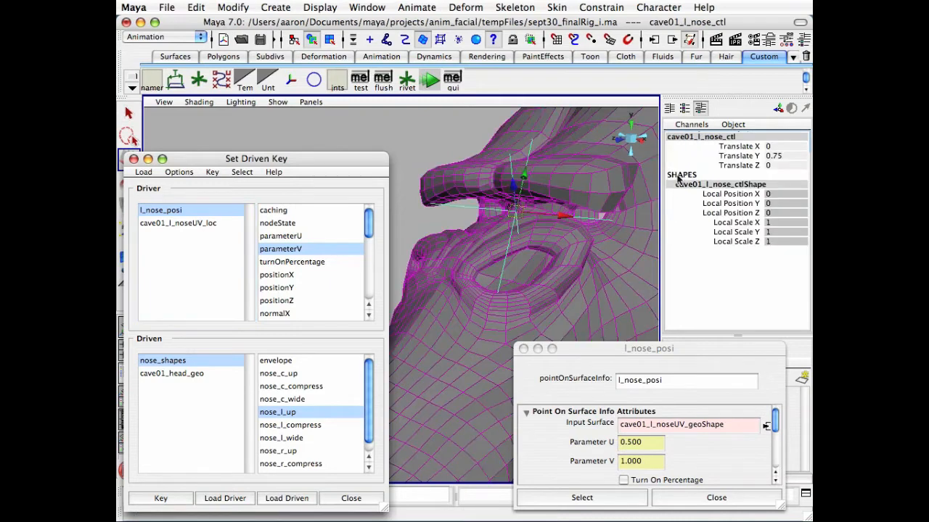
click(779, 157)
text(0)
key(Return)
click(743, 167)
right_click(743, 166)
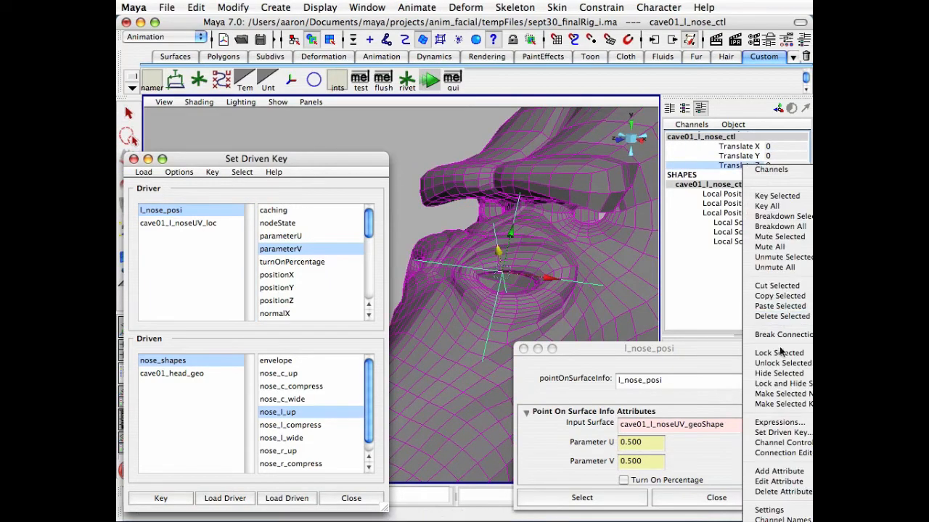
click(784, 354)
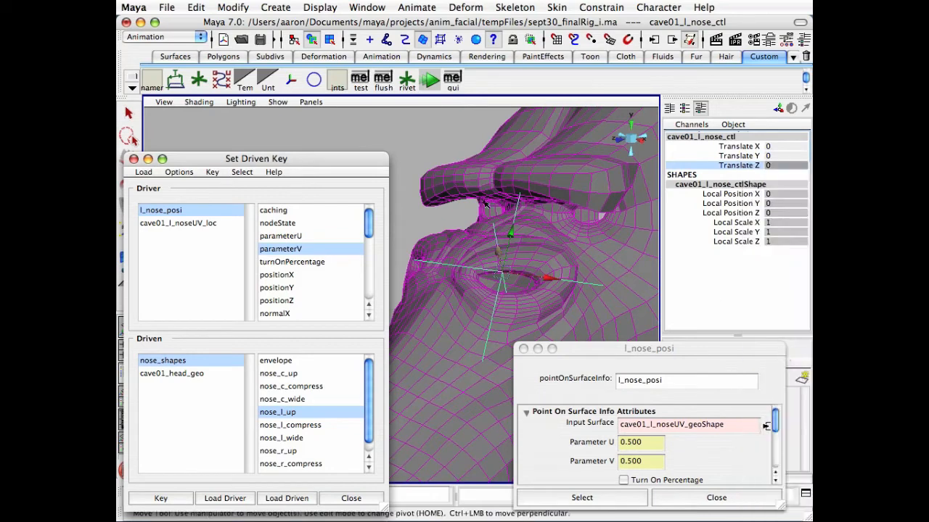
Step: Test the left nostril control's vertical movement, undo it, and close the l_nose_posi attribute window
drag(512, 230, 477, 263)
key(z)
alt+drag(511, 229, 510, 219)
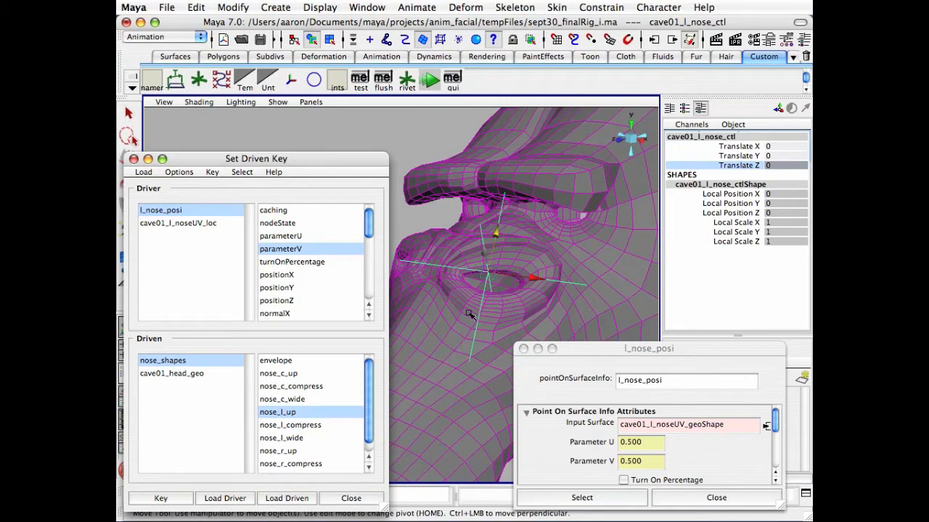
click(716, 498)
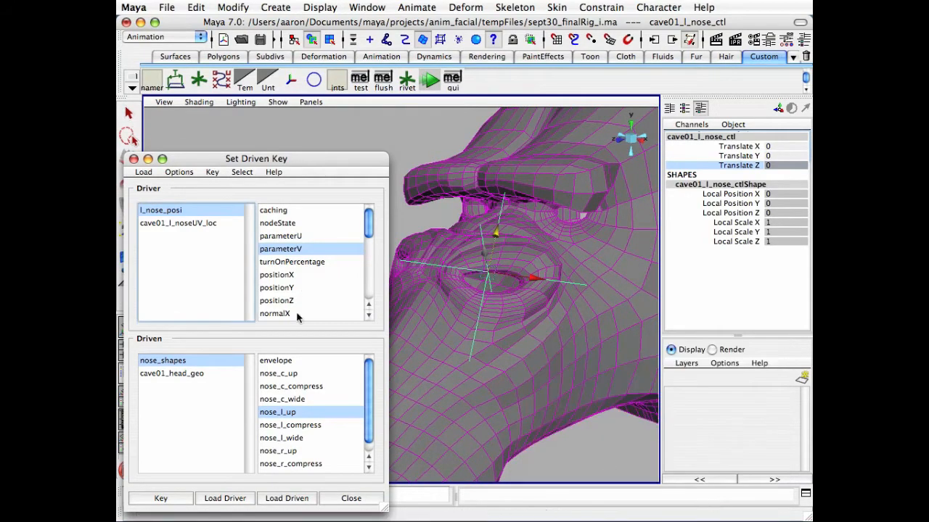
Step: Lower the left nostril control to Translate Y -0.75, set nose_l_compress to 1, and key it to parameterV
click(296, 427)
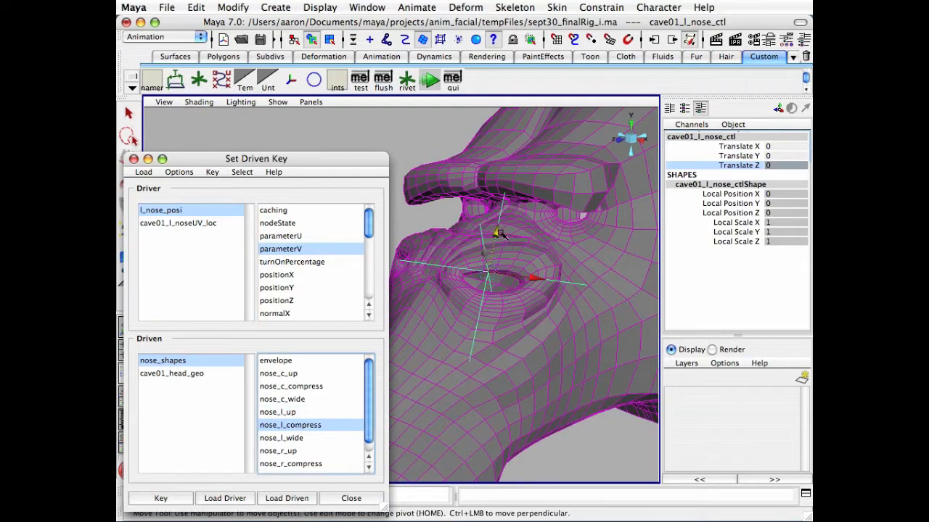
drag(501, 234, 472, 317)
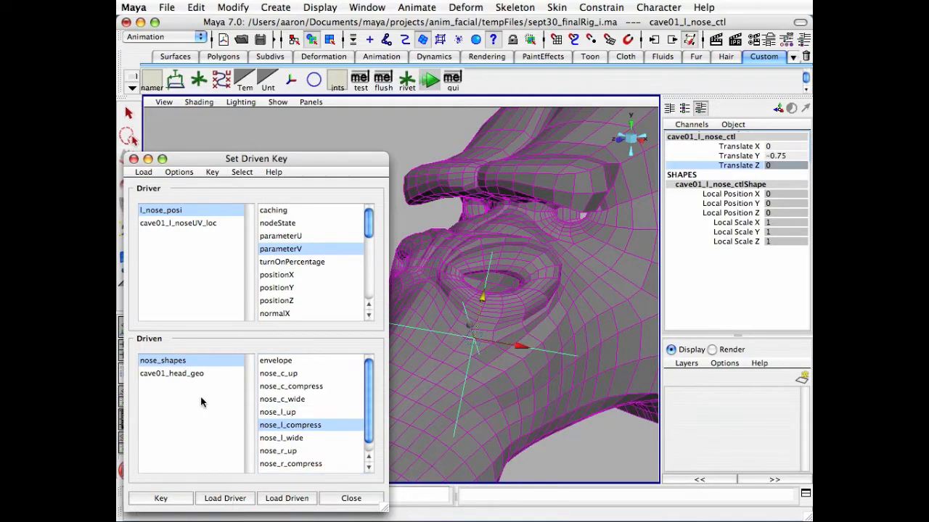
click(183, 360)
click(266, 425)
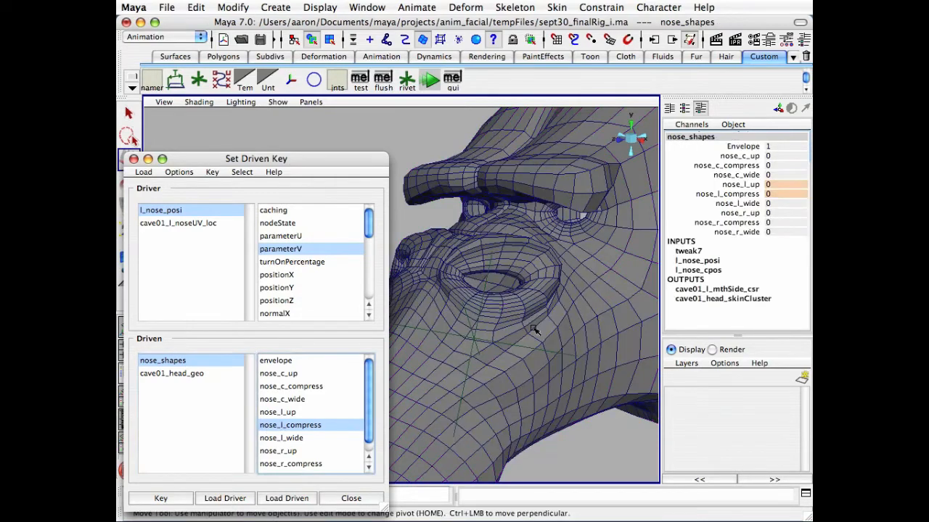
click(733, 194)
middle_drag(591, 227, 615, 223)
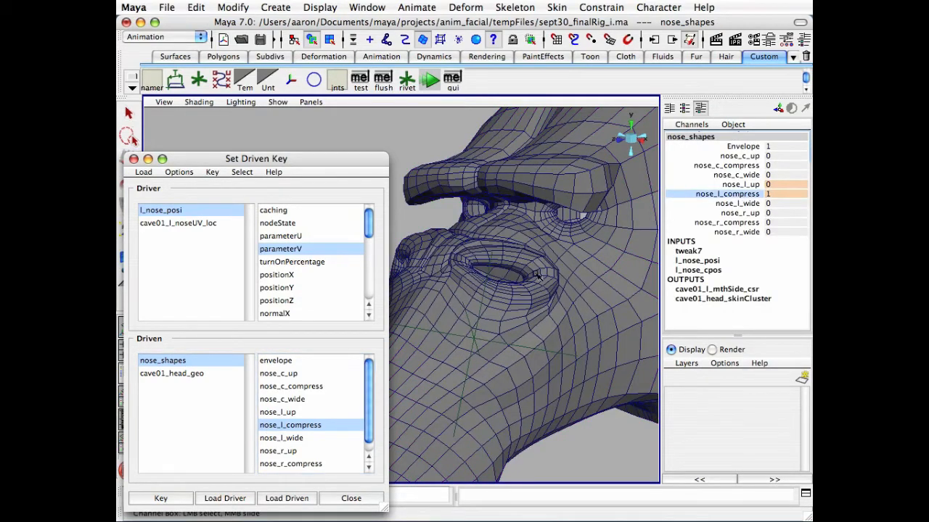
click(206, 362)
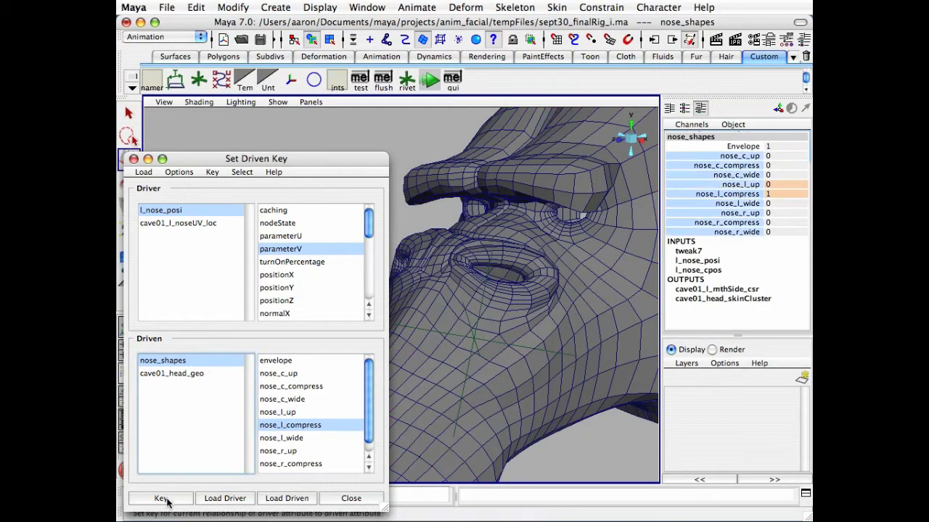
click(164, 499)
Step: Reset cave01_l_nose_ctl's Translate Y to 0, test its upward movement, and undo the test move
click(196, 212)
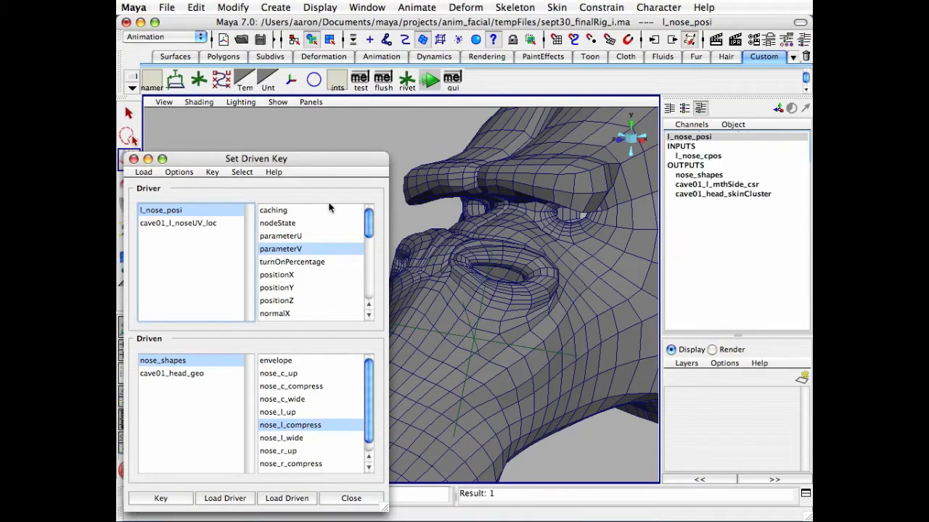
click(472, 340)
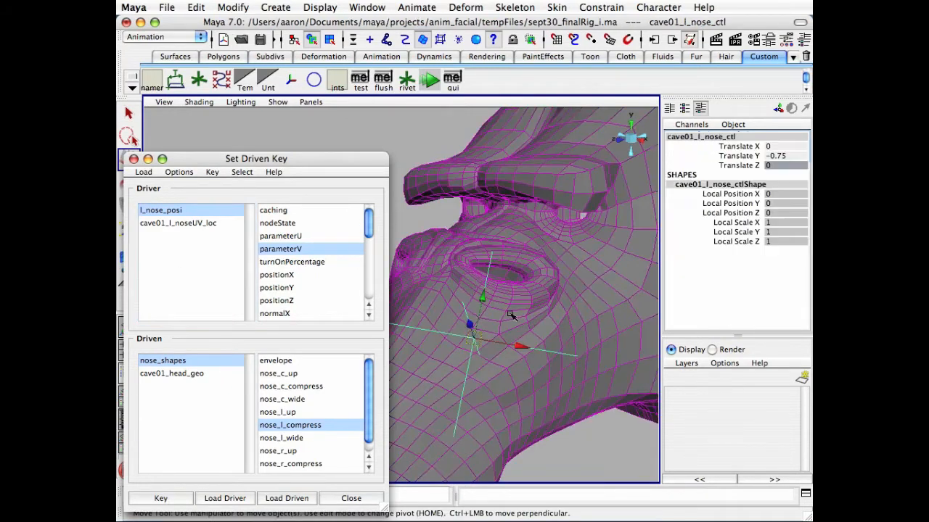
click(778, 156)
text(0)
key(Return)
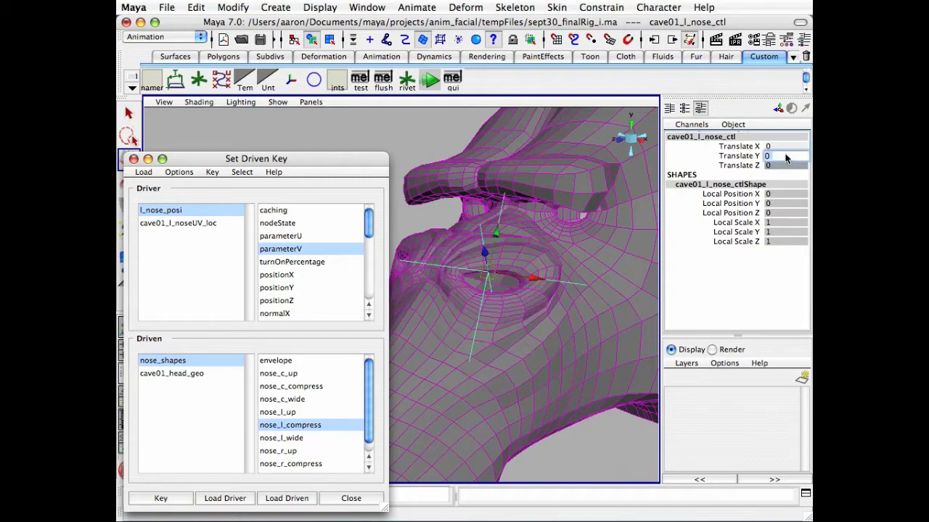
drag(503, 237, 517, 138)
key(z)
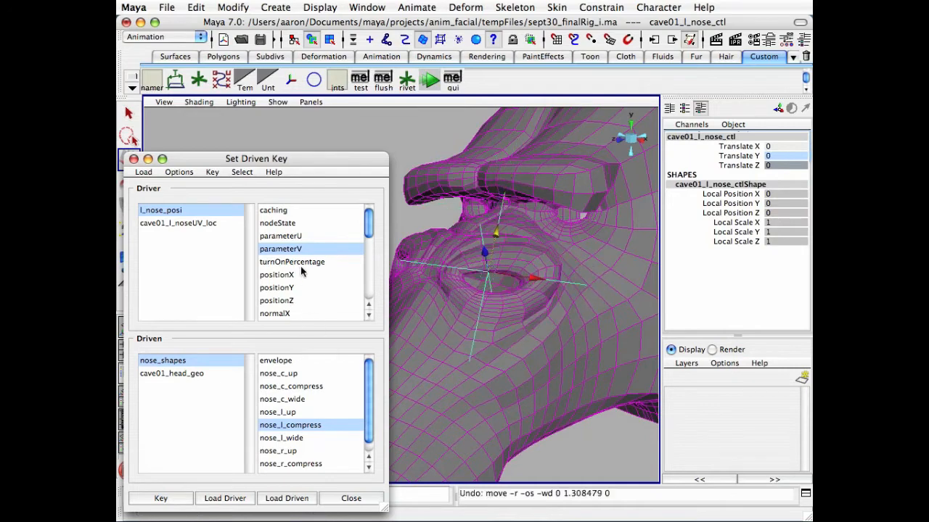
Step: Set a neutral driven key with parameterU as driver and nose_l_wide as the driven attribute
click(295, 236)
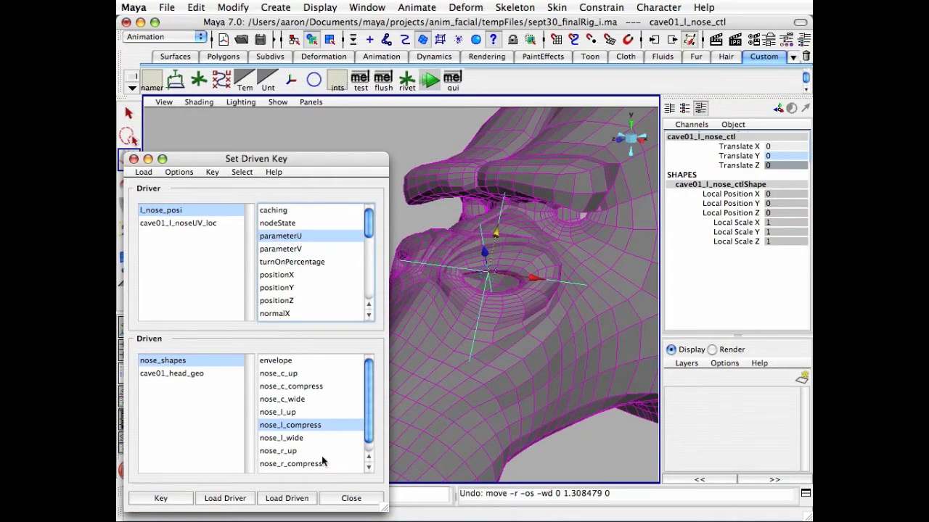
click(300, 439)
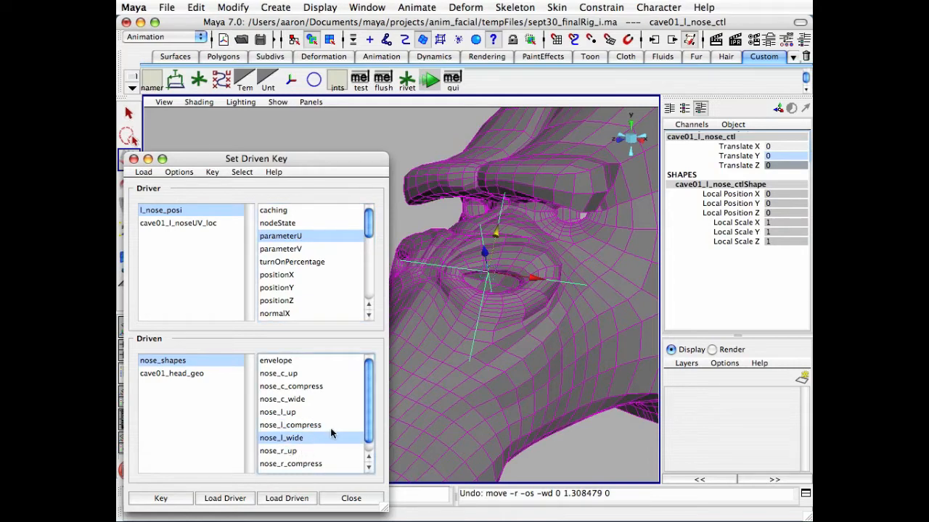
click(161, 499)
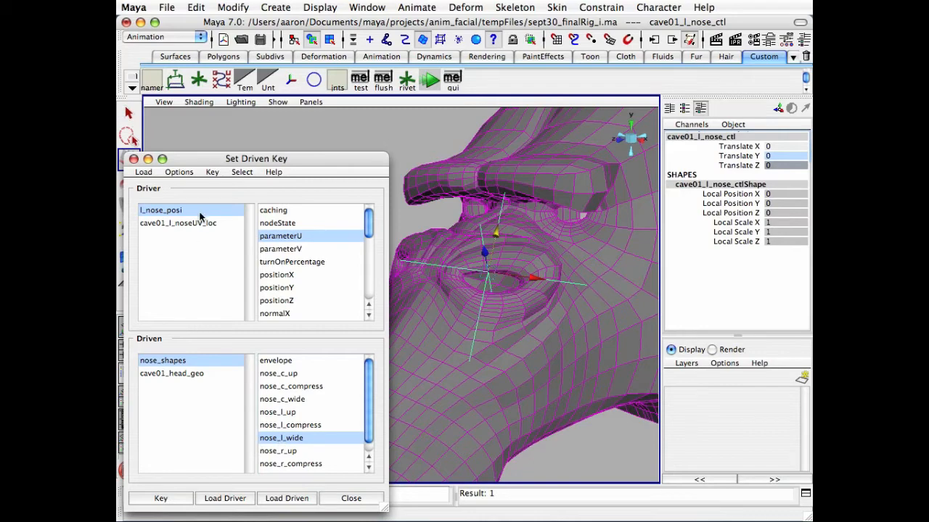
Step: Move the left nostril control to Translate X 0.75, key nose_l_wide at 1 to parameterU, and close Set Driven Key
drag(538, 281, 648, 292)
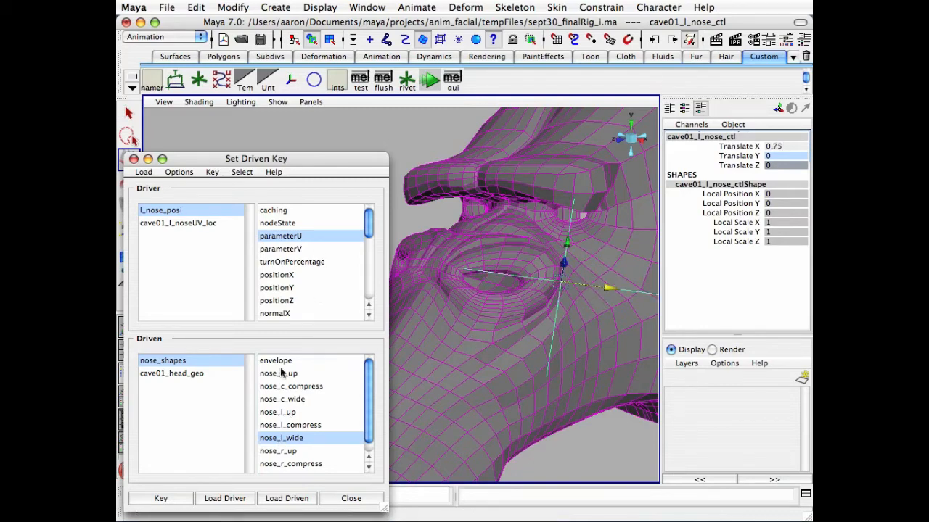
click(185, 362)
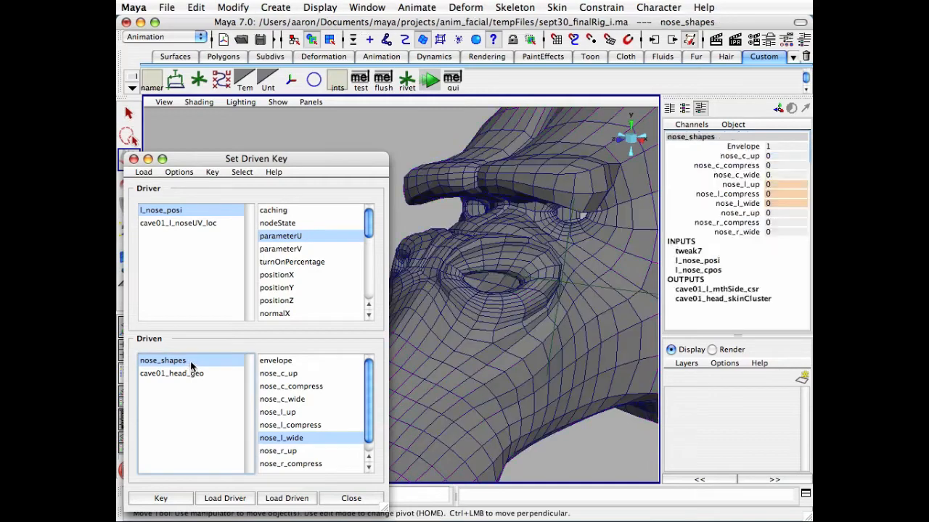
click(738, 204)
middle_drag(557, 254, 565, 251)
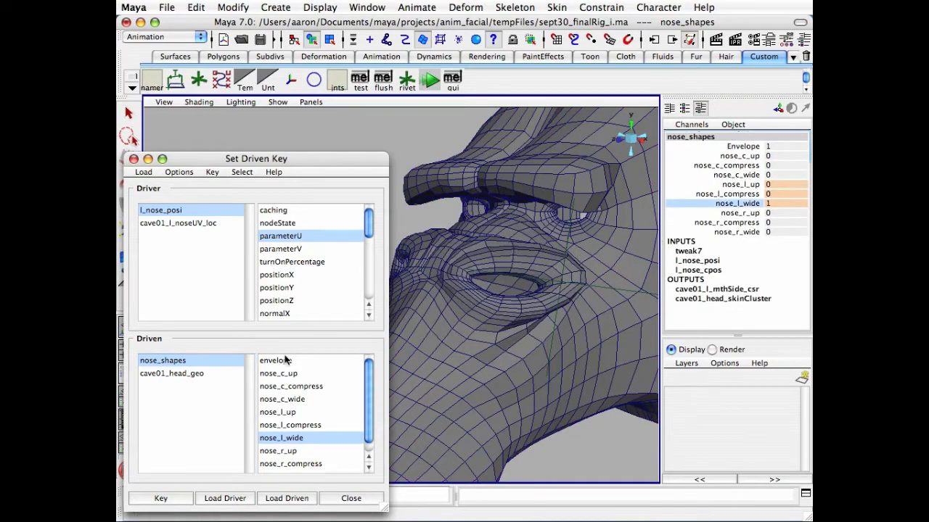
click(157, 498)
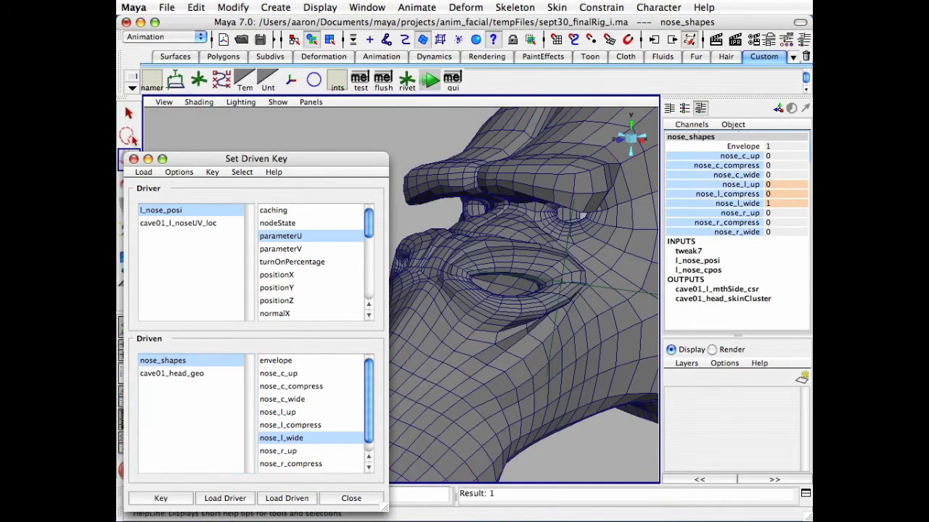
click(351, 498)
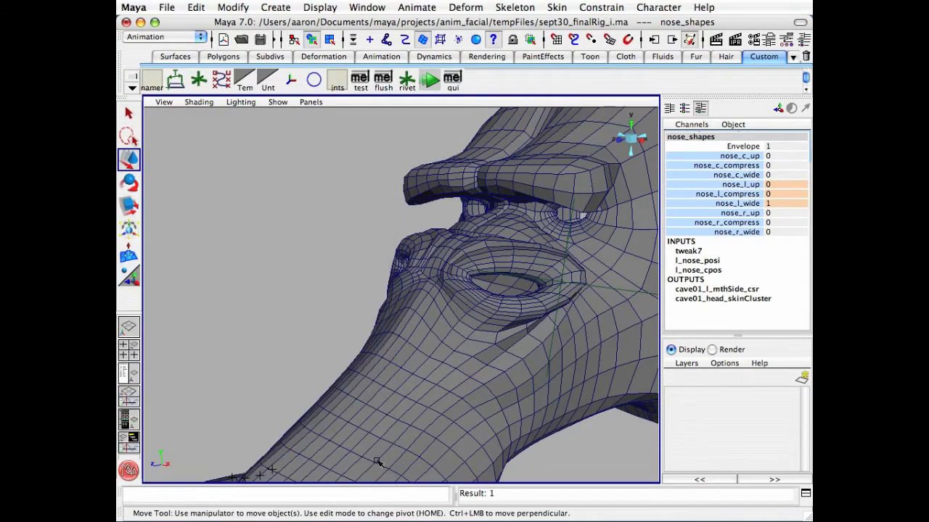
Step: Reset cave01_l_nose_ctl's Translate X to 0
click(562, 282)
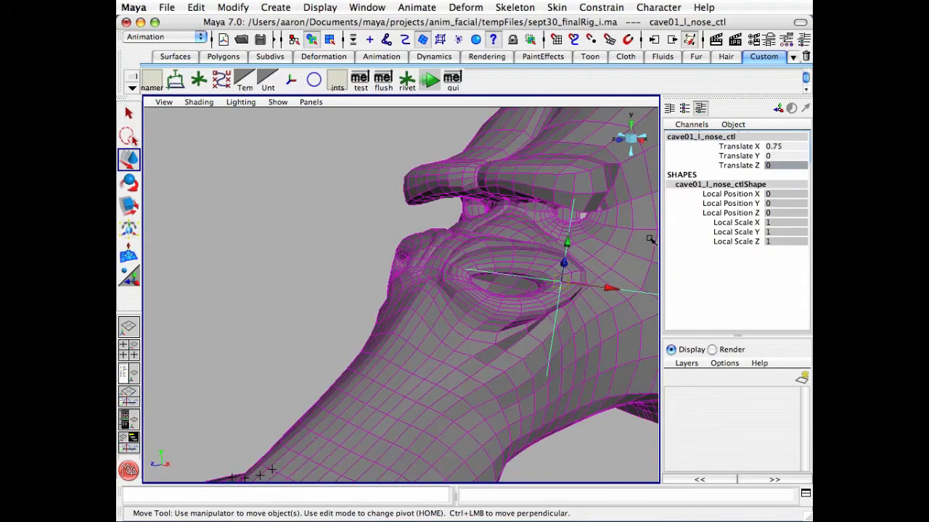
click(776, 148)
text(0)
key(Return)
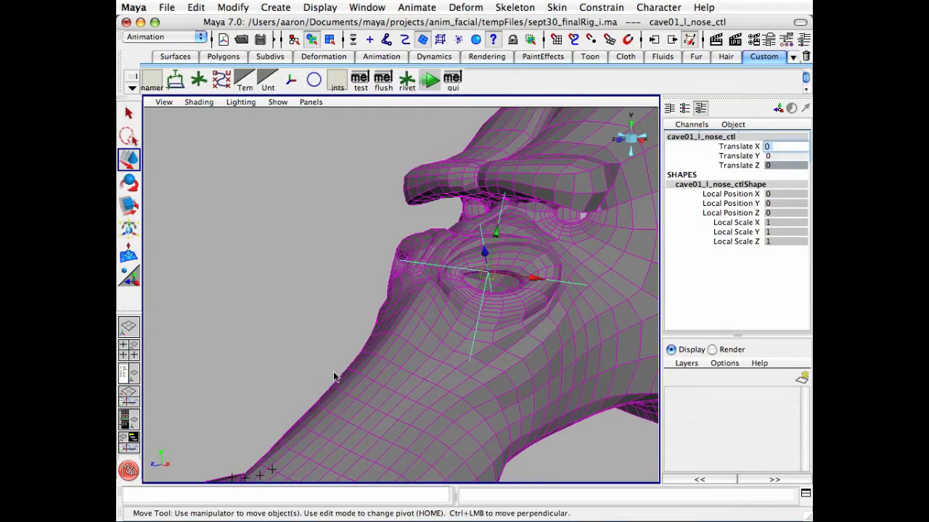
Step: Test the left nostril control by moving it freely in several directions, undoing each test move
alt+middle_drag(389, 325, 368, 330)
alt+drag(369, 331, 370, 355)
alt+right_drag(370, 356, 458, 338)
alt+drag(458, 340, 449, 339)
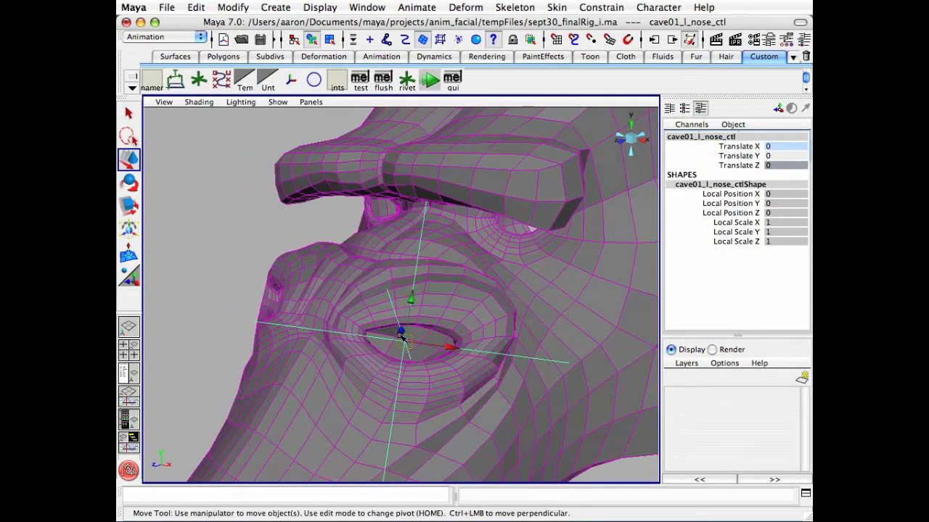
mouse_move(400, 331)
mouse_down()
mouse_move(400, 341)
mouse_move(399, 263)
mouse_move(389, 341)
mouse_up()
drag(392, 278, 251, 286)
key(ctrl+z)
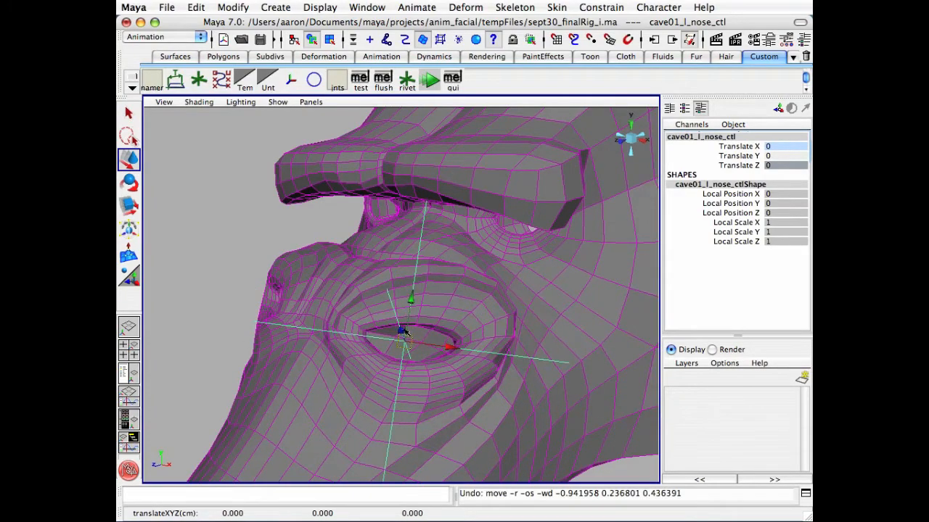
drag(402, 335, 425, 283)
key(z)
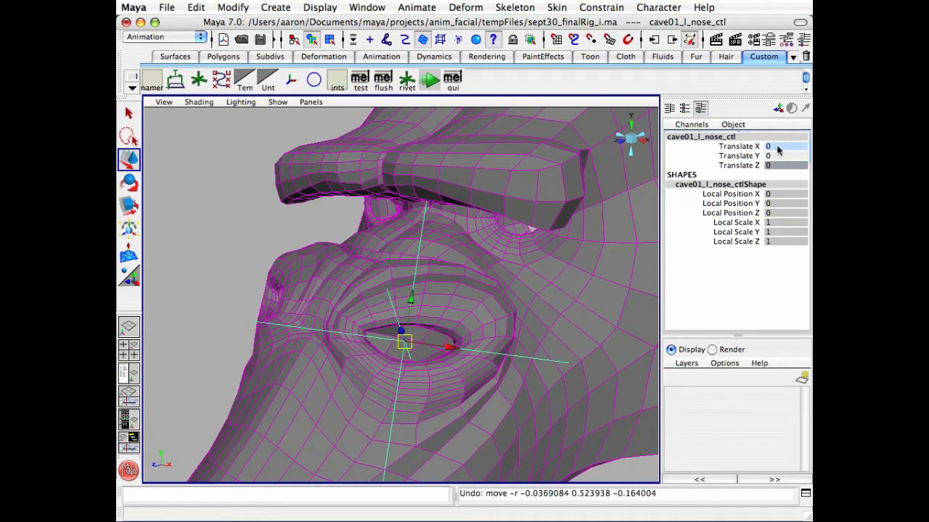
Step: Temporarily show the NURBS surfaces and examine the plane around the left nostril control in wireframe and shaded display
click(232, 267)
alt+drag(392, 320, 325, 304)
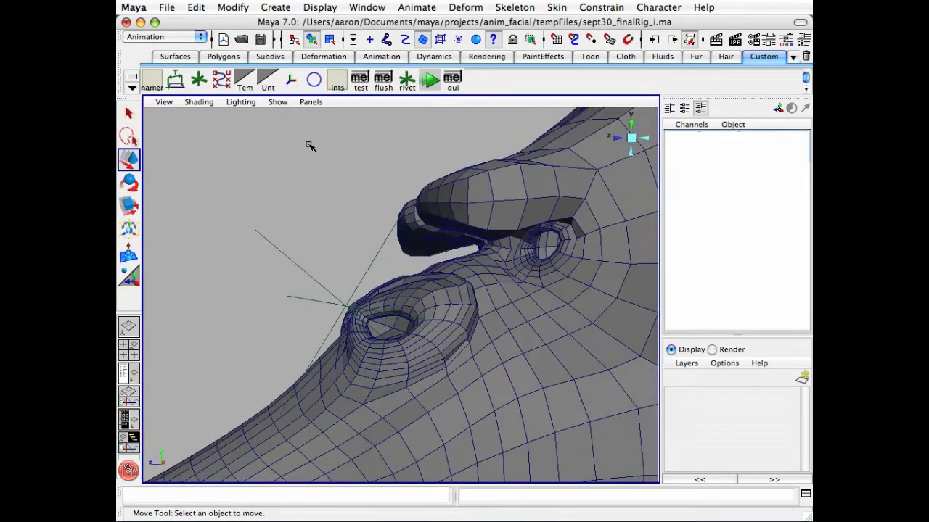
click(282, 103)
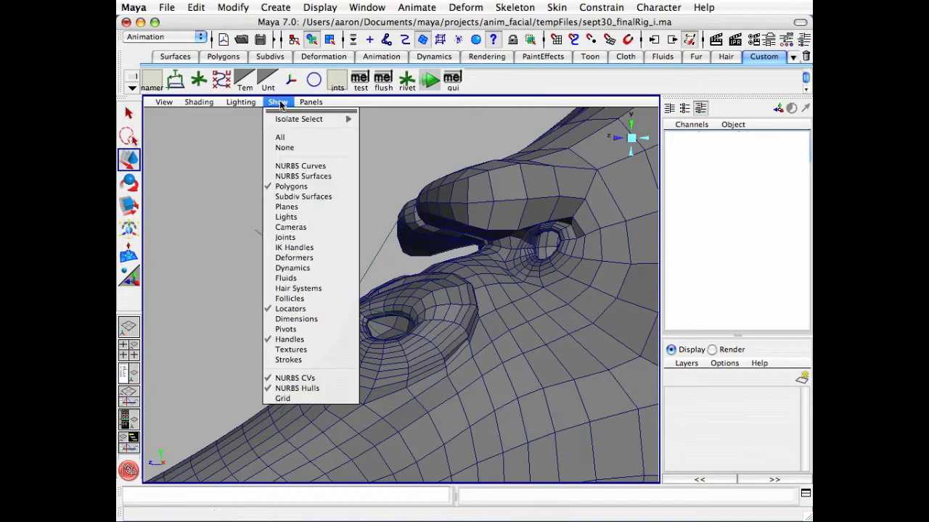
click(290, 176)
key(4)
mouse_move(528, 343)
alt+mouse_down()
mouse_move(578, 296)
mouse_move(461, 350)
mouse_move(508, 341)
mouse_move(411, 336)
alt+mouse_up()
key(5)
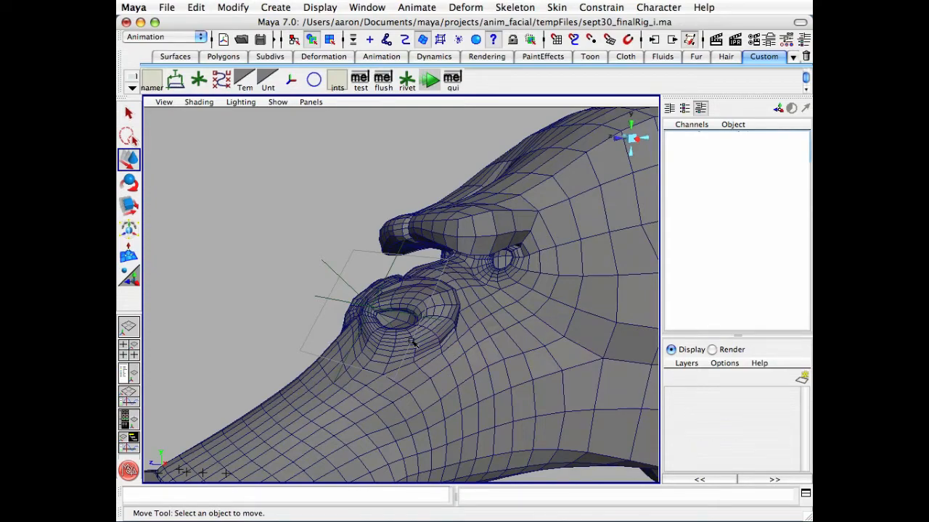
mouse_move(453, 327)
alt+mouse_down()
mouse_move(155, 201)
mouse_move(501, 318)
mouse_move(478, 341)
alt+mouse_up()
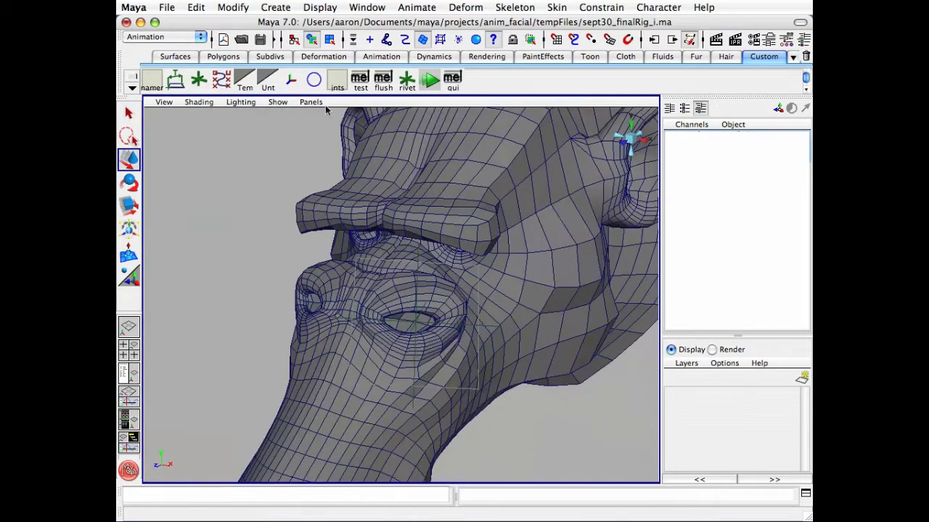
click(279, 102)
click(305, 184)
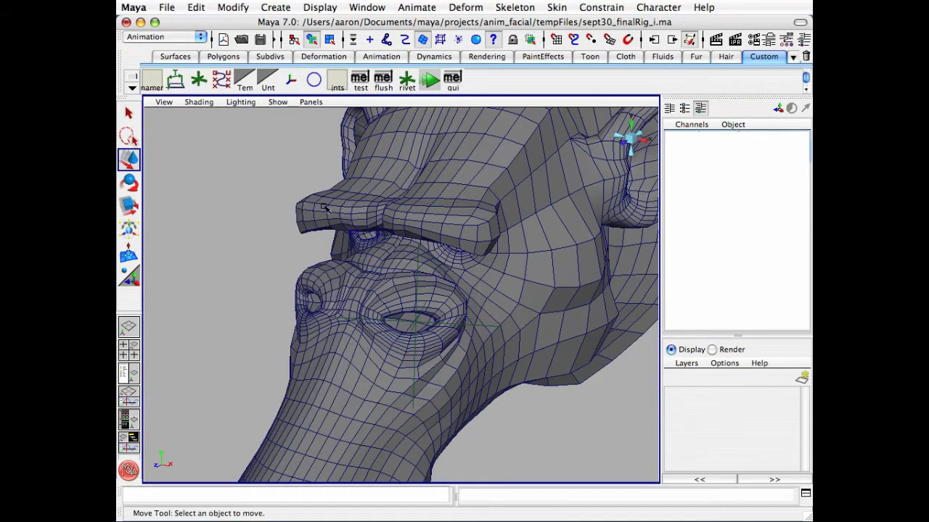
Step: Turn off the visibility of the locator shape cave01_l_nose_ctlShape and close its attributes
alt+drag(430, 326, 410, 324)
click(408, 322)
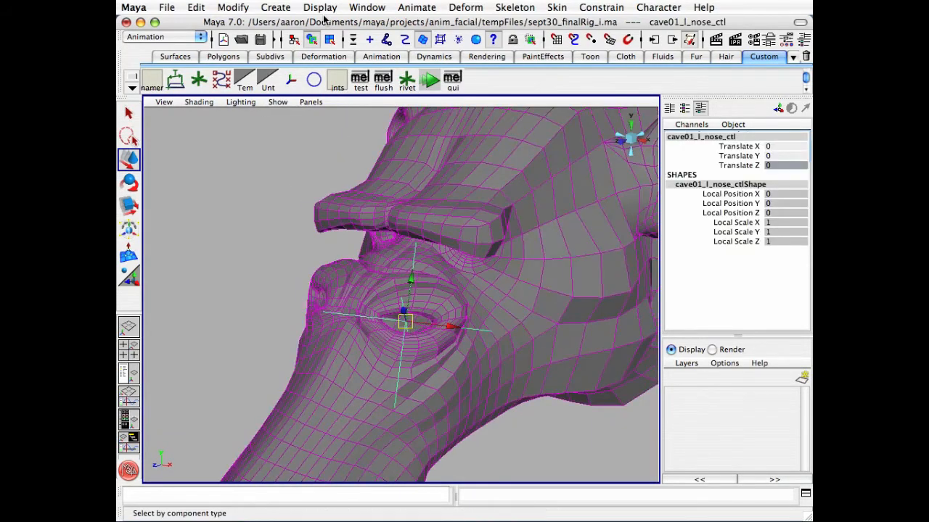
key(ctrl+a)
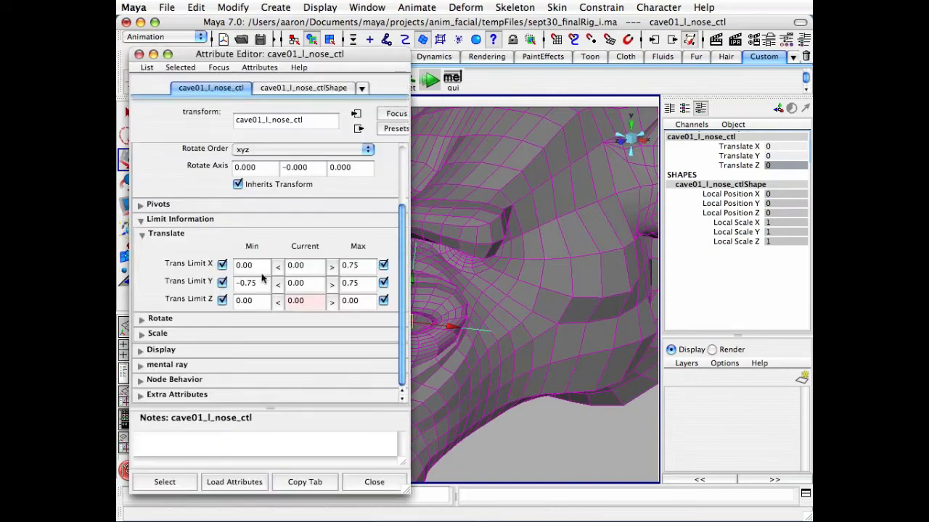
click(319, 88)
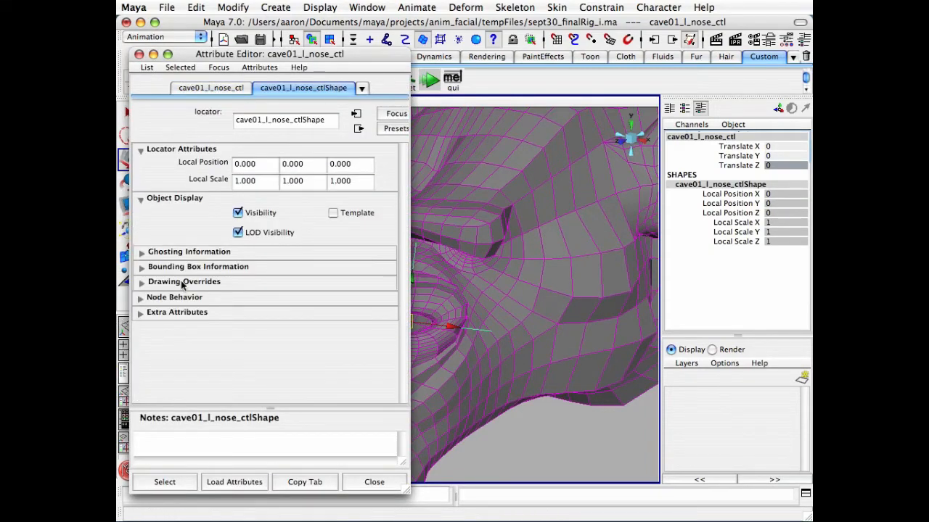
click(238, 213)
click(370, 481)
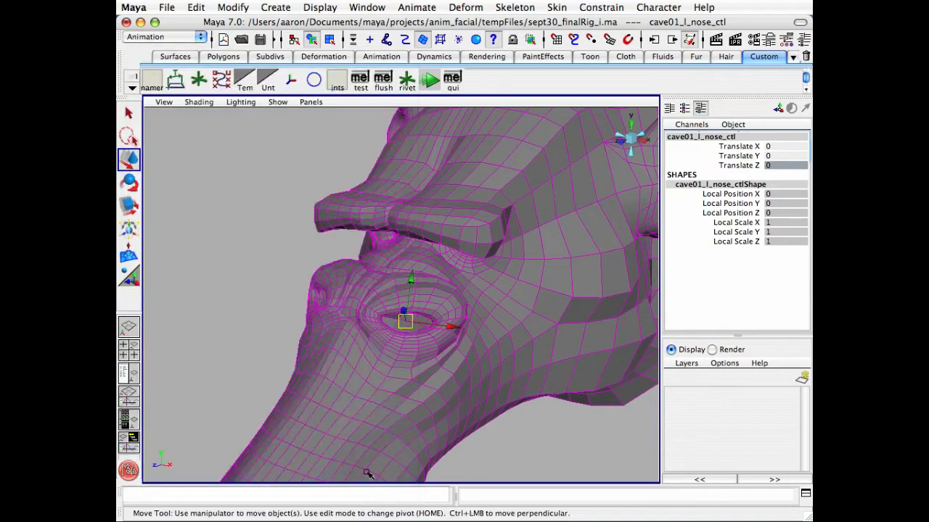
Step: Turn on the left nostril control's selection handle and select the control with the handle selection mask enabled
click(320, 8)
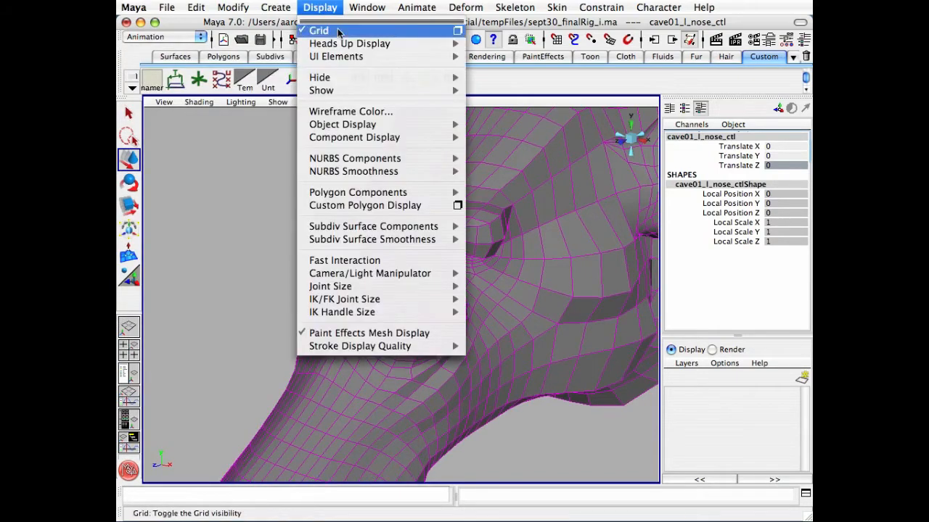
mouse_move(425, 137)
click(518, 243)
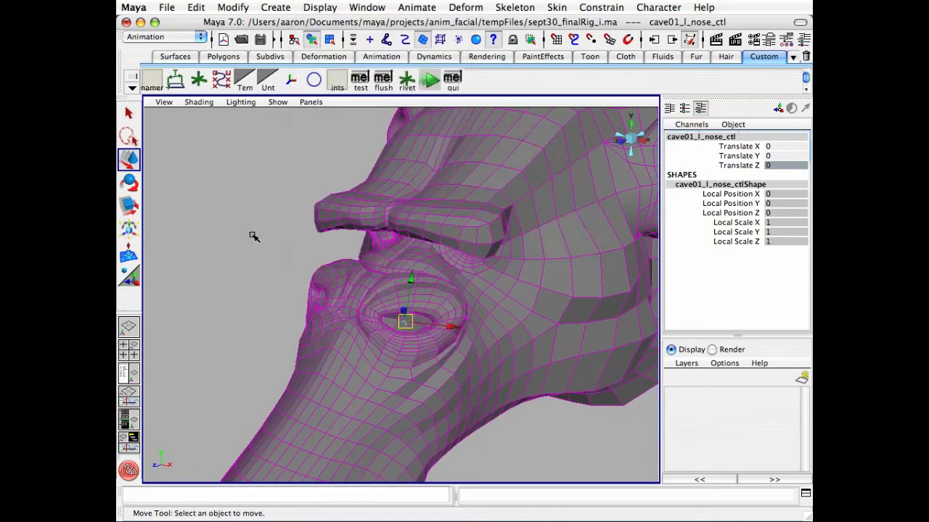
click(254, 234)
click(369, 40)
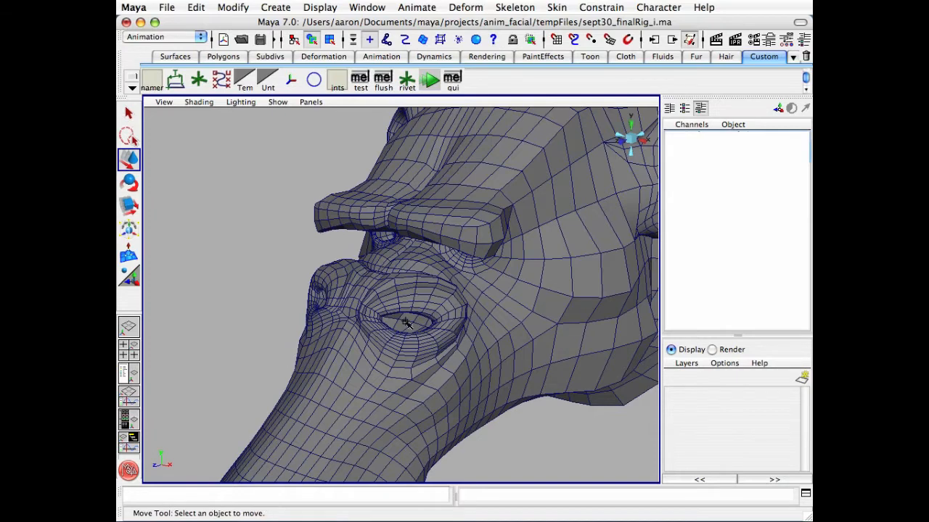
click(404, 320)
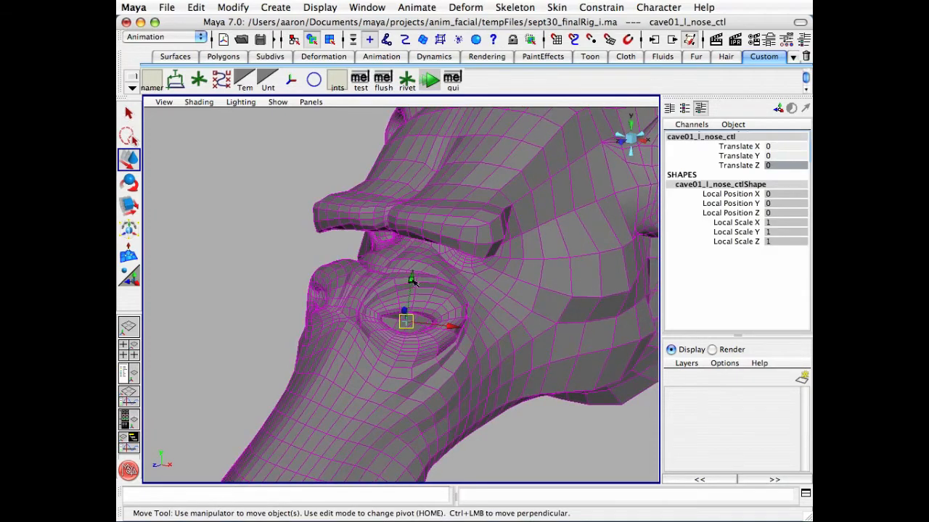
Step: Test the left nostril control by raising it and moving it sideways, undo the sideways moves, and reset its Translate Y to 0
drag(411, 275, 408, 217)
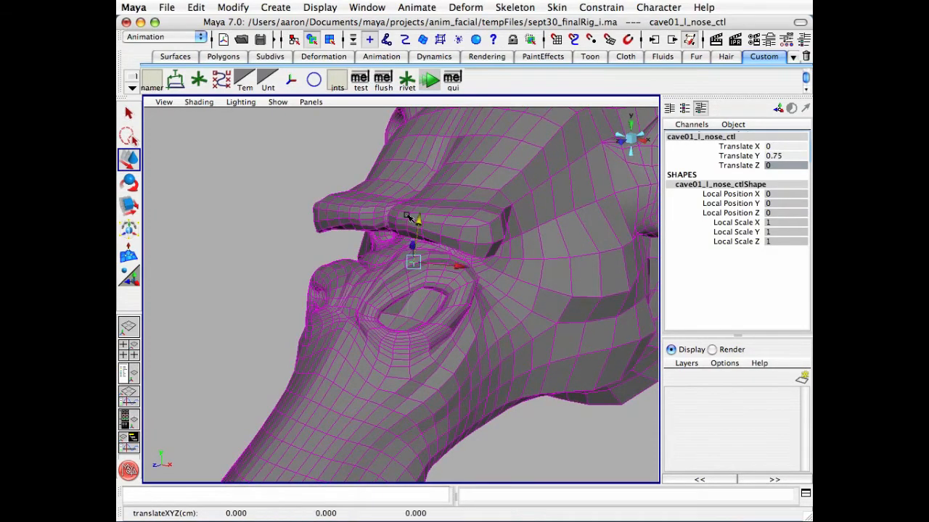
drag(453, 265, 470, 247)
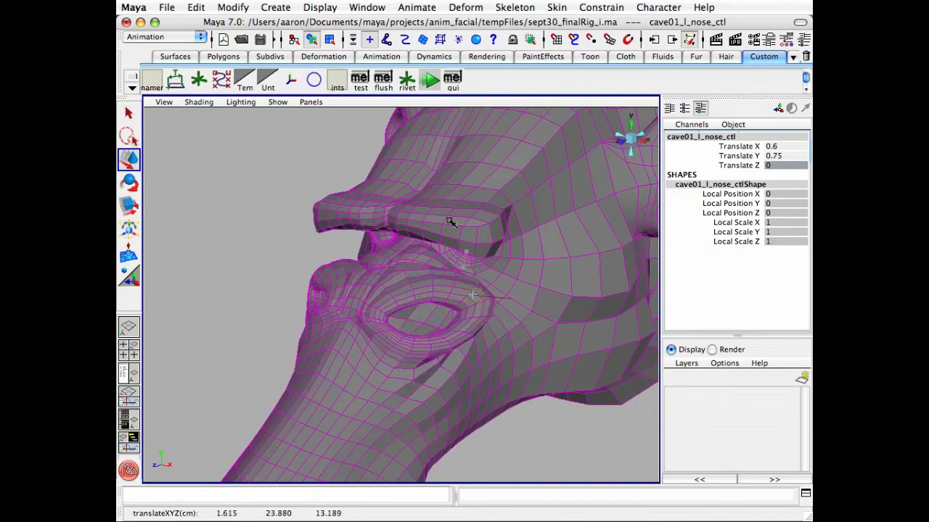
drag(450, 221, 377, 204)
key(z)
alt+drag(440, 280, 424, 250)
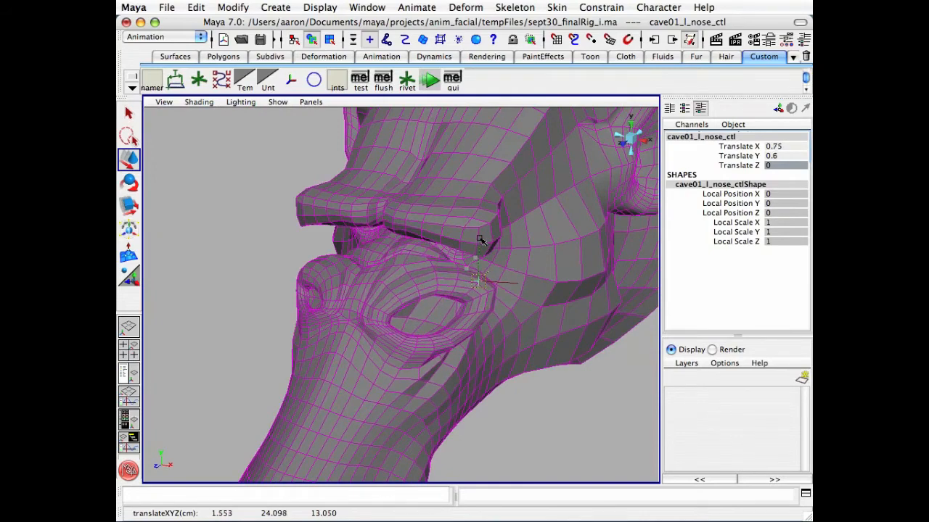
key(z)
key(z)
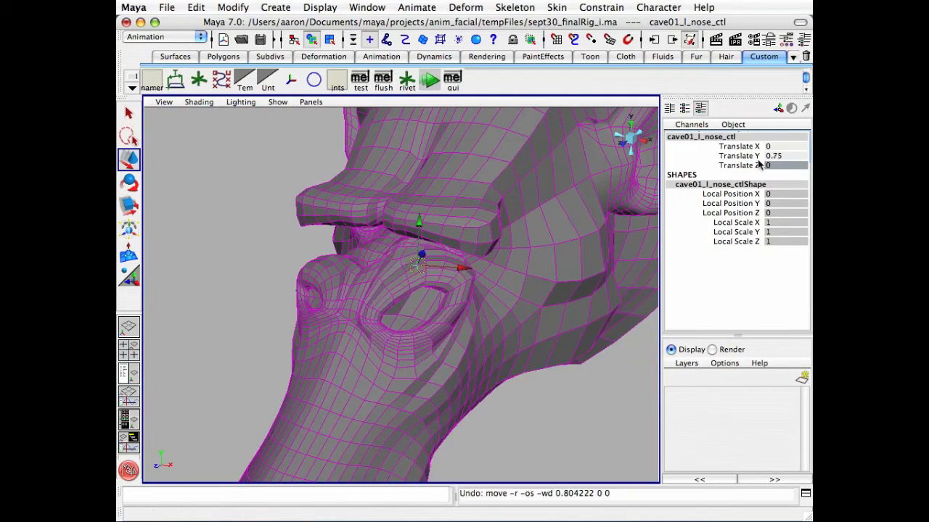
click(773, 156)
text(0)
key(Tab)
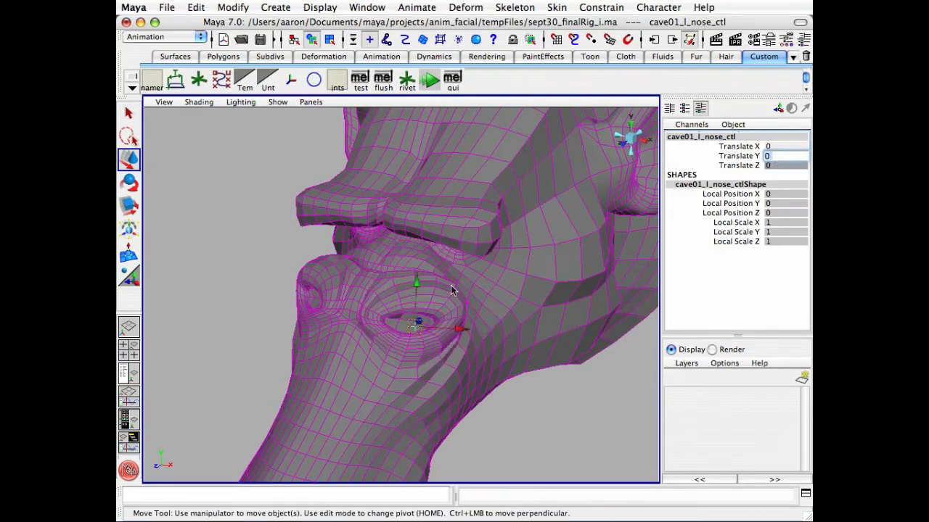
Step: Move the left nostril control freely outward and upward from its rest position to test the blended shapes, undoing each move
drag(417, 324, 392, 272)
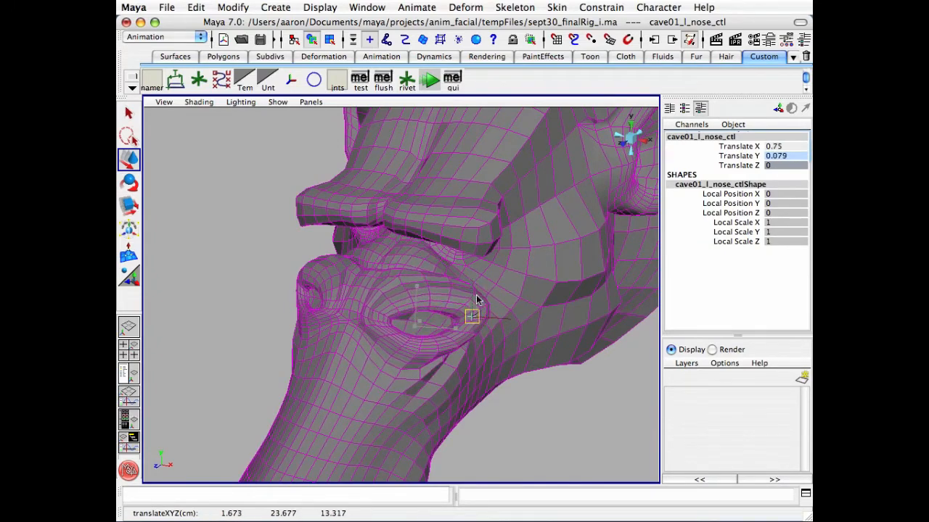
drag(505, 335, 486, 303)
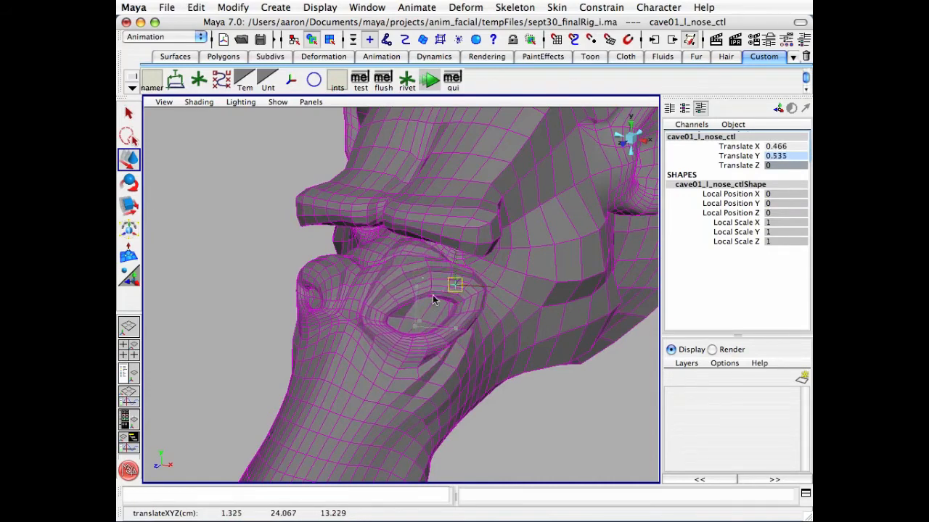
key(z)
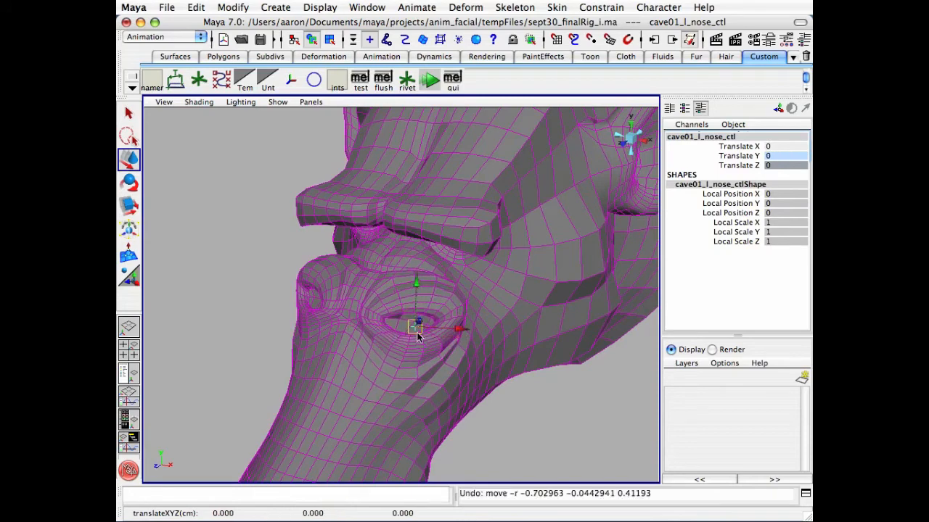
drag(418, 326, 384, 266)
key(z)
Step: Test the left nostril control vertically, both above and below its rest position, and undo the move
alt+drag(486, 358, 410, 282)
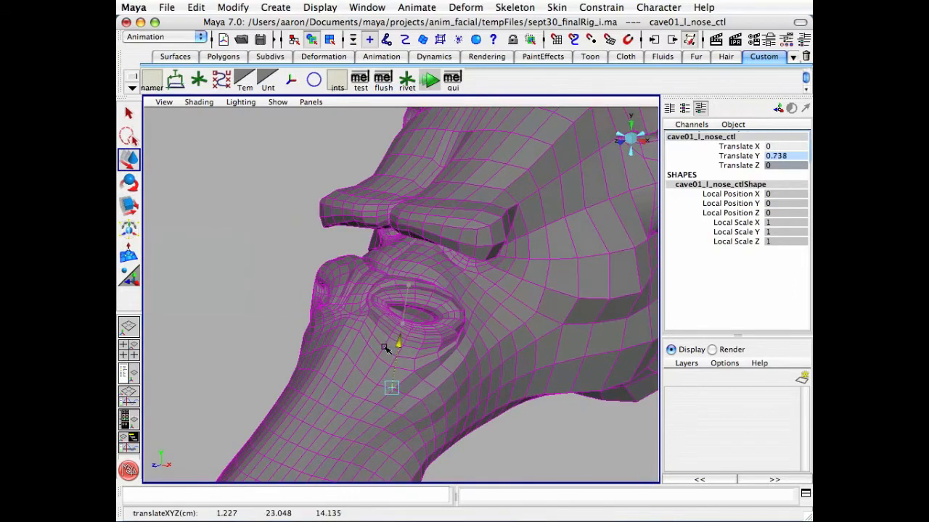
drag(415, 224, 418, 202)
key(z)
alt+drag(394, 320, 418, 298)
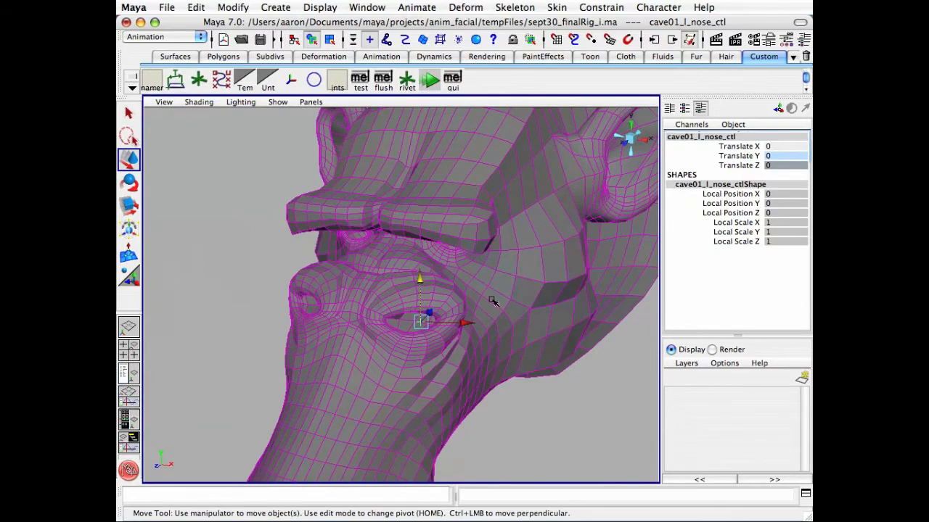
Step: Test the outward and upward moves of the left nostril control from a side view of the nose, undoing the moves
alt+drag(474, 310, 455, 312)
alt+right_drag(456, 312, 470, 311)
alt+drag(470, 310, 409, 278)
key(z)
drag(460, 294, 436, 244)
drag(389, 309, 410, 238)
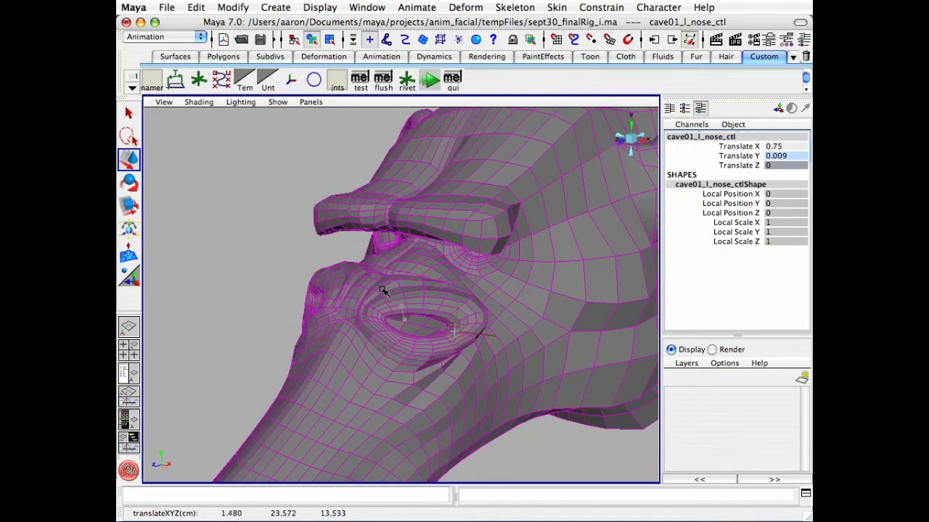
drag(383, 291, 434, 272)
key(z)
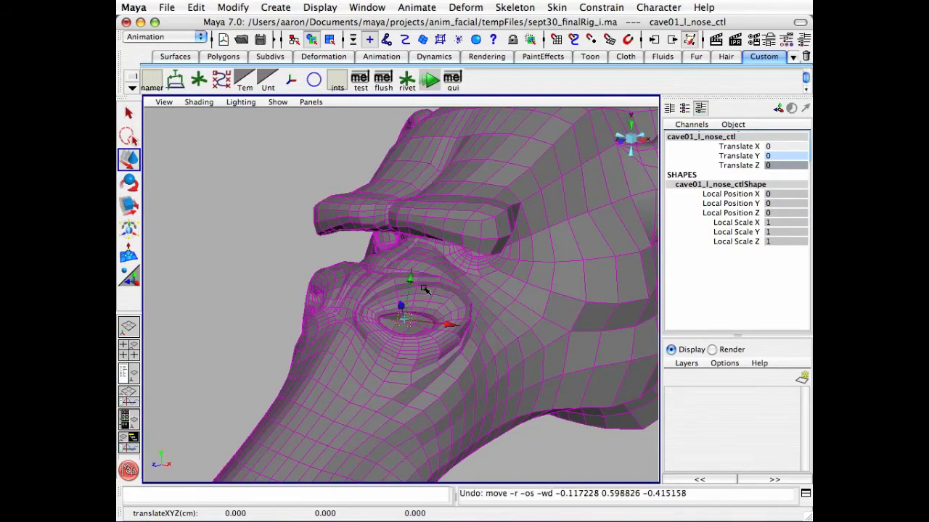
Step: Sweep the left nostril control slightly up, diagonally and fully outward to check the combined shapes, and undo the sweep
drag(400, 306, 397, 303)
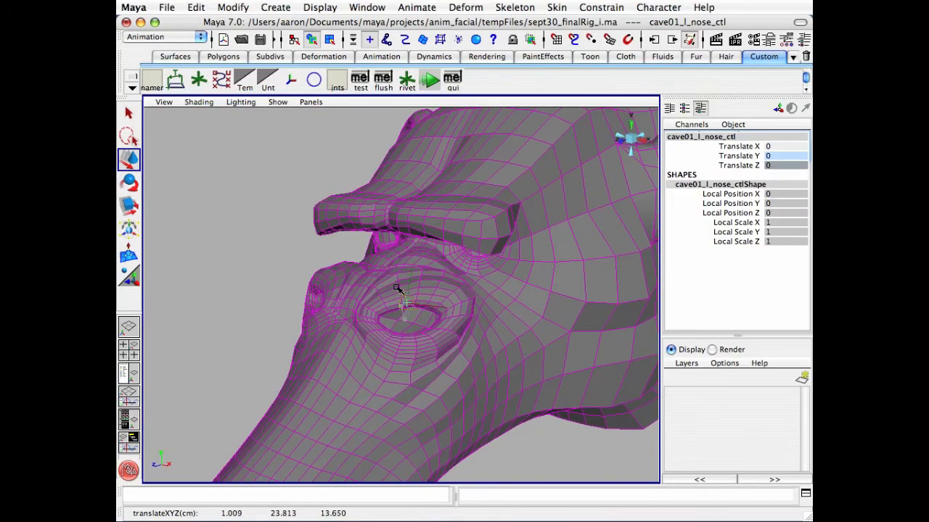
drag(469, 302, 400, 247)
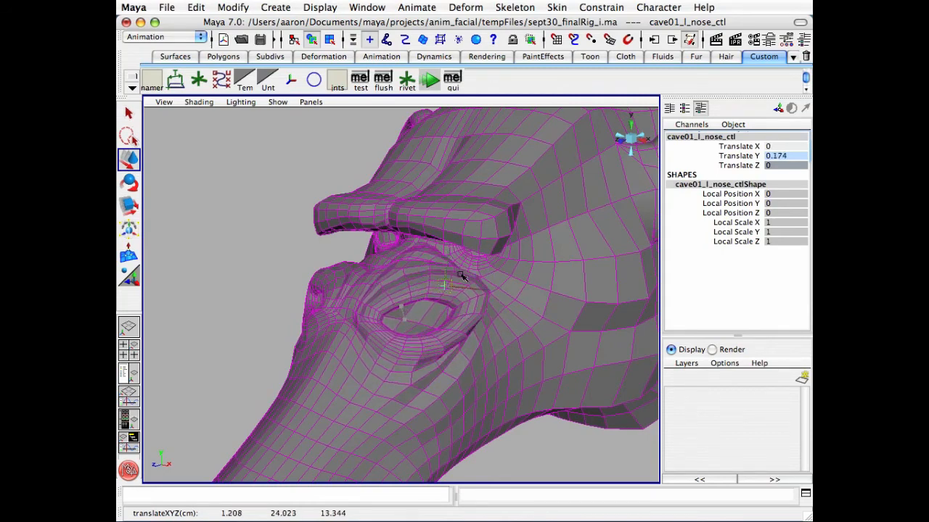
drag(479, 321, 404, 268)
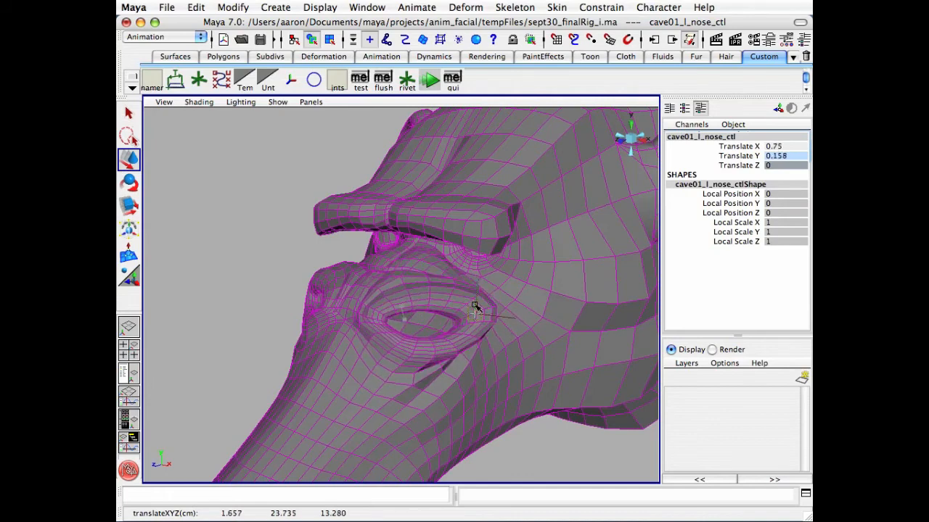
drag(475, 308, 349, 276)
key(z)
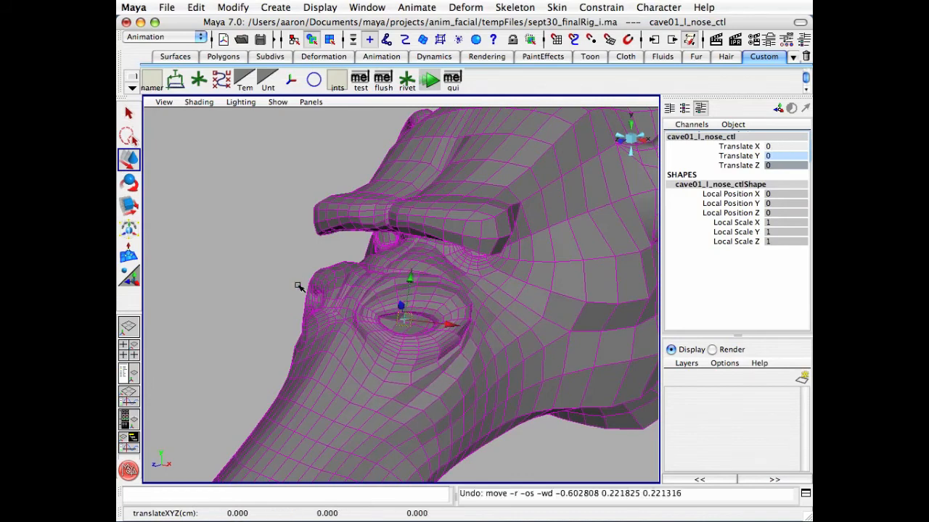